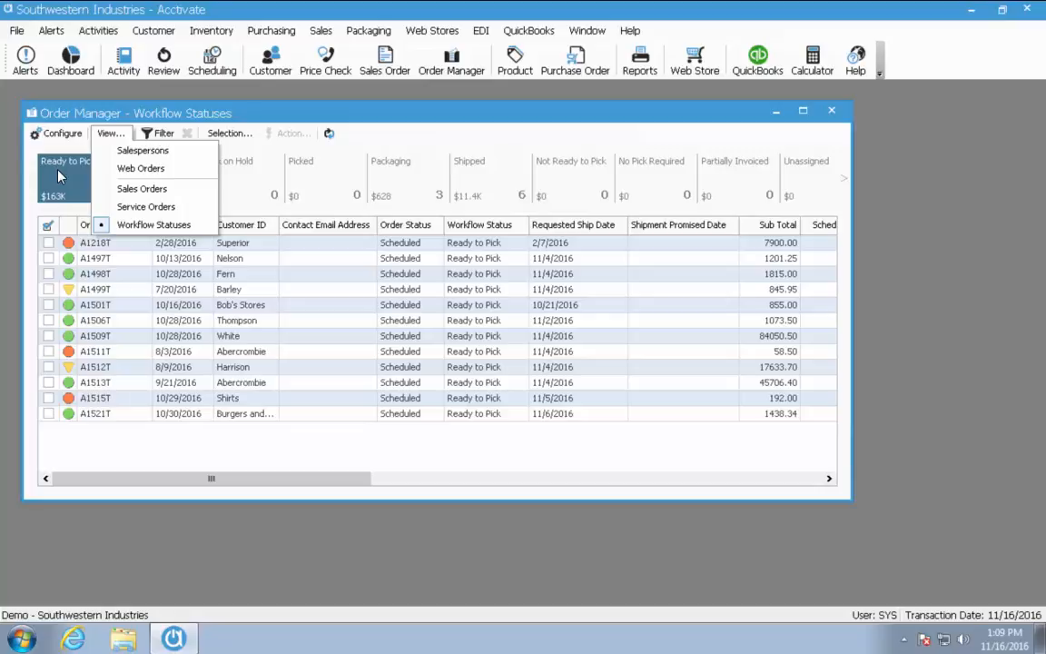
# Show the Pick In Progress orders in the Workflow Statuses view, then open the Order Manager Configuration
pyautogui.click(113, 225)
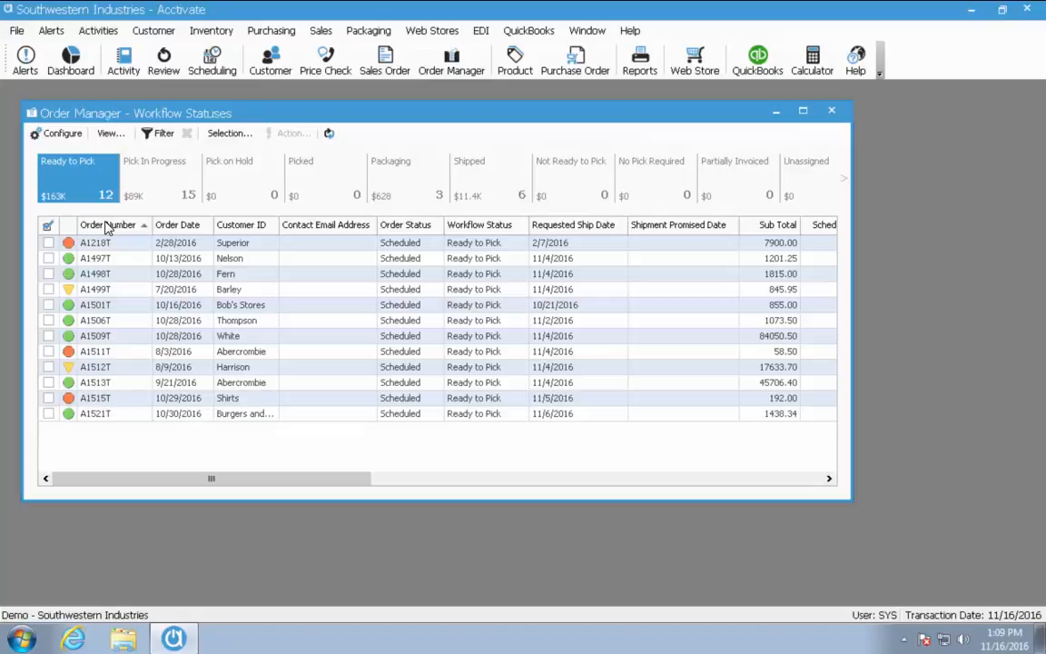
pyautogui.click(133, 183)
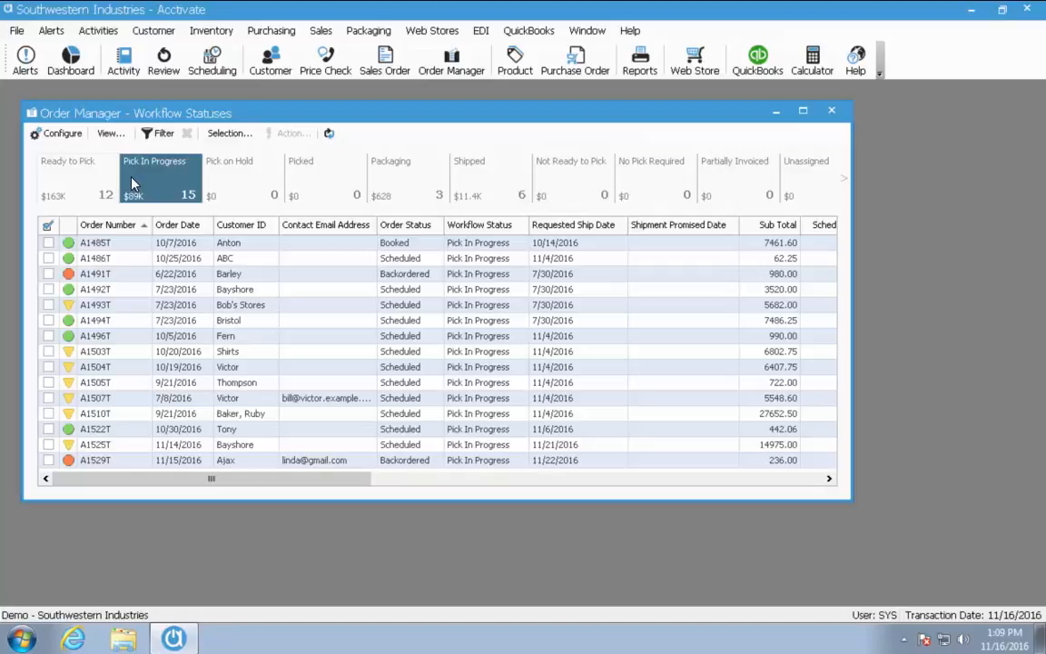
pyautogui.click(63, 134)
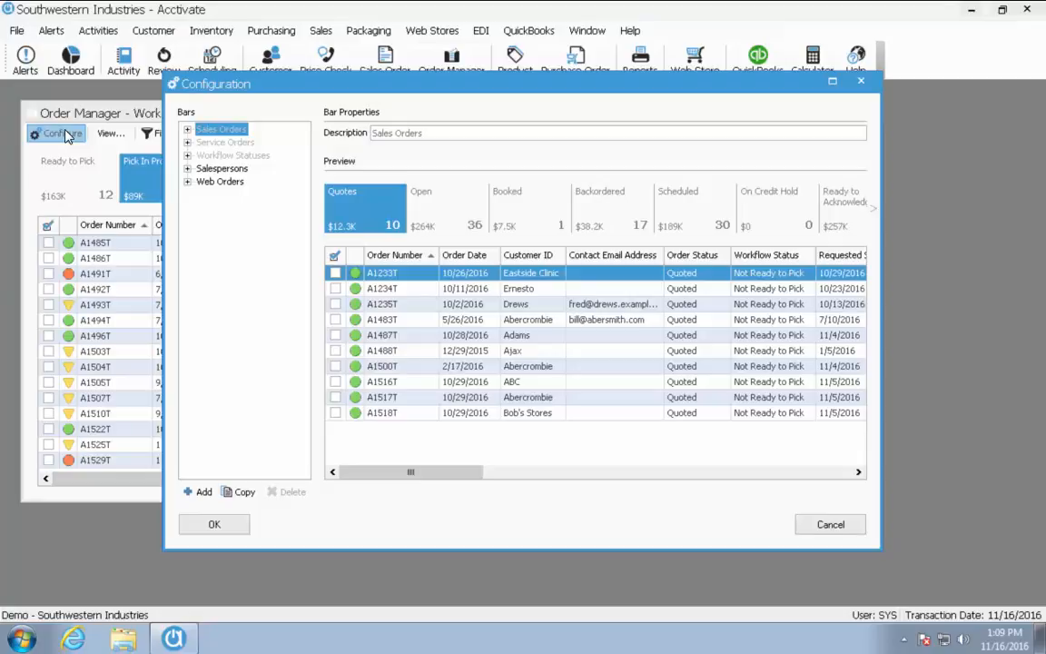
# Expand Workflow Statuses in the Bars tree and select its Pick In Progress button
pyautogui.click(189, 157)
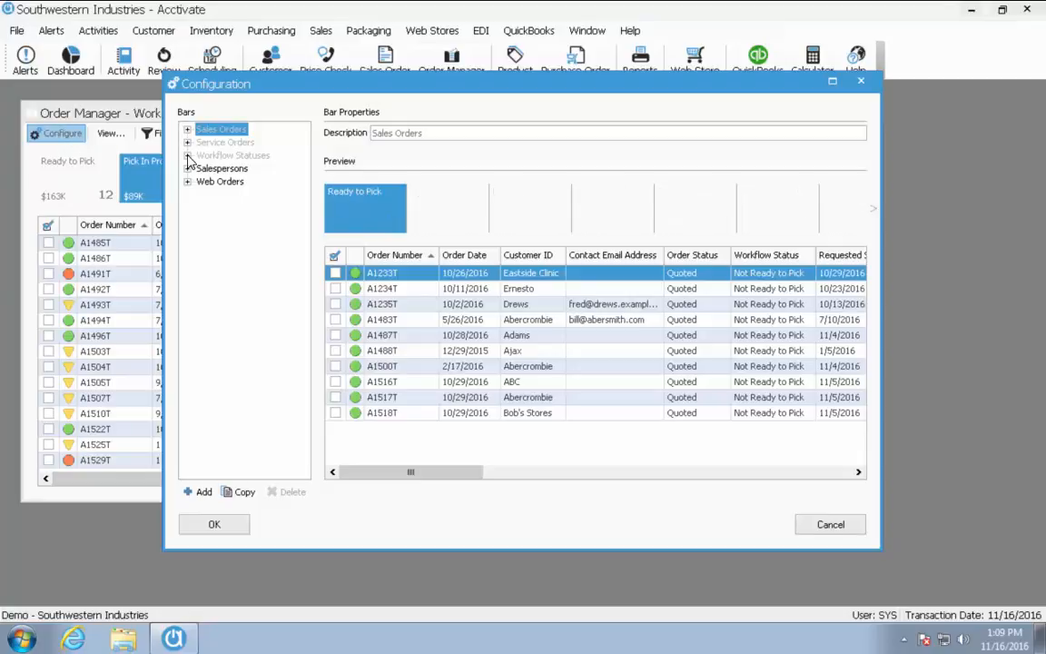
pyautogui.click(189, 158)
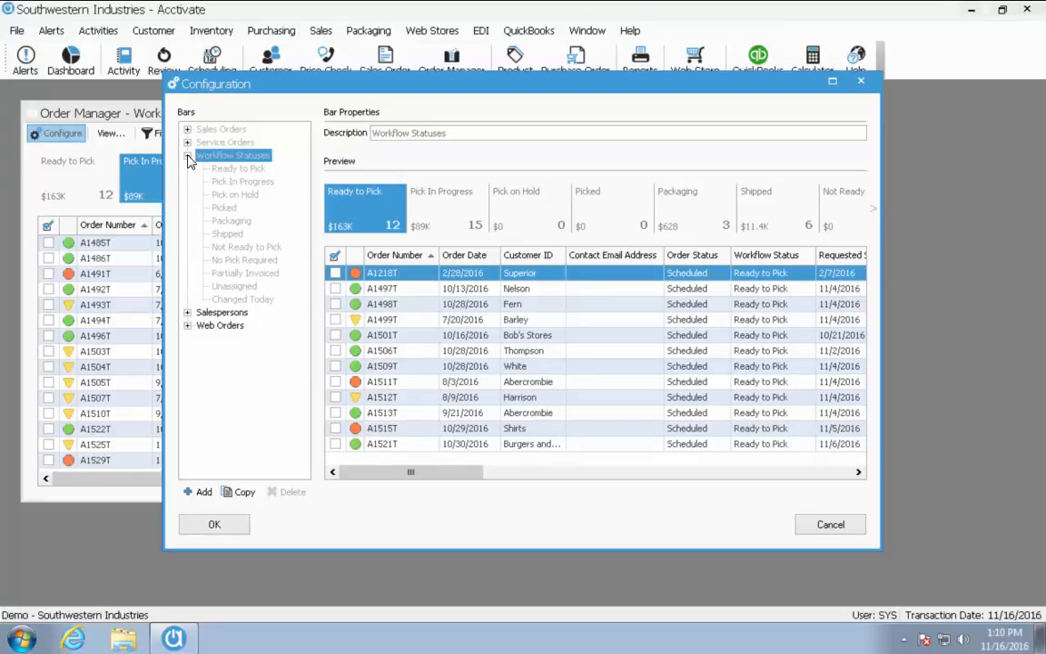
pyautogui.click(271, 182)
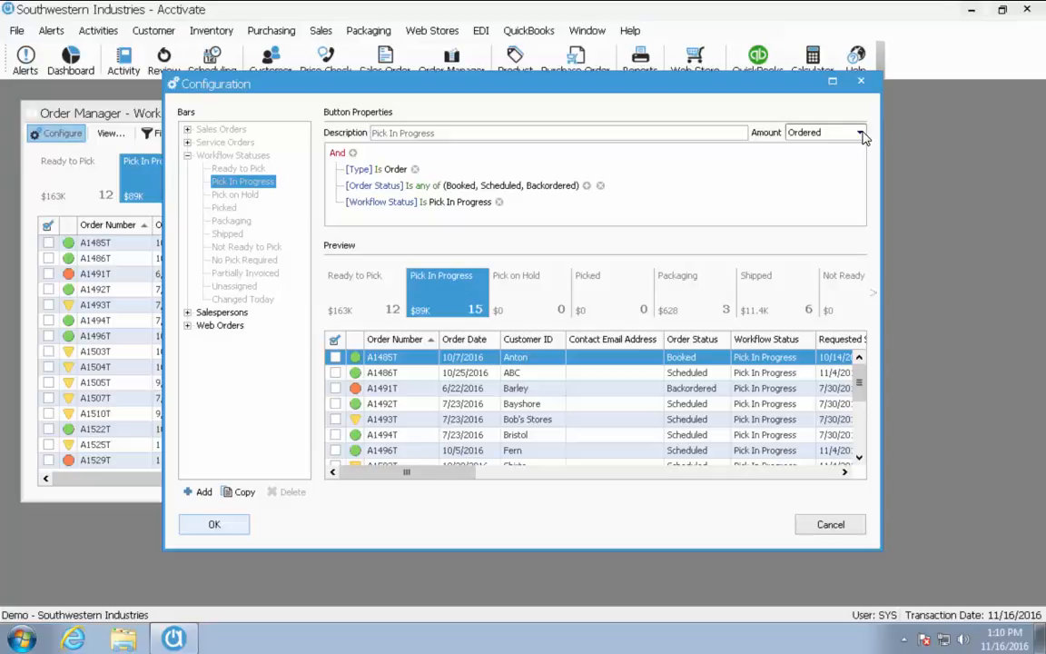
# Start copying Pick In Progress to Salespersons, cancel it, and select the Salespersons bar instead
pyautogui.click(238, 492)
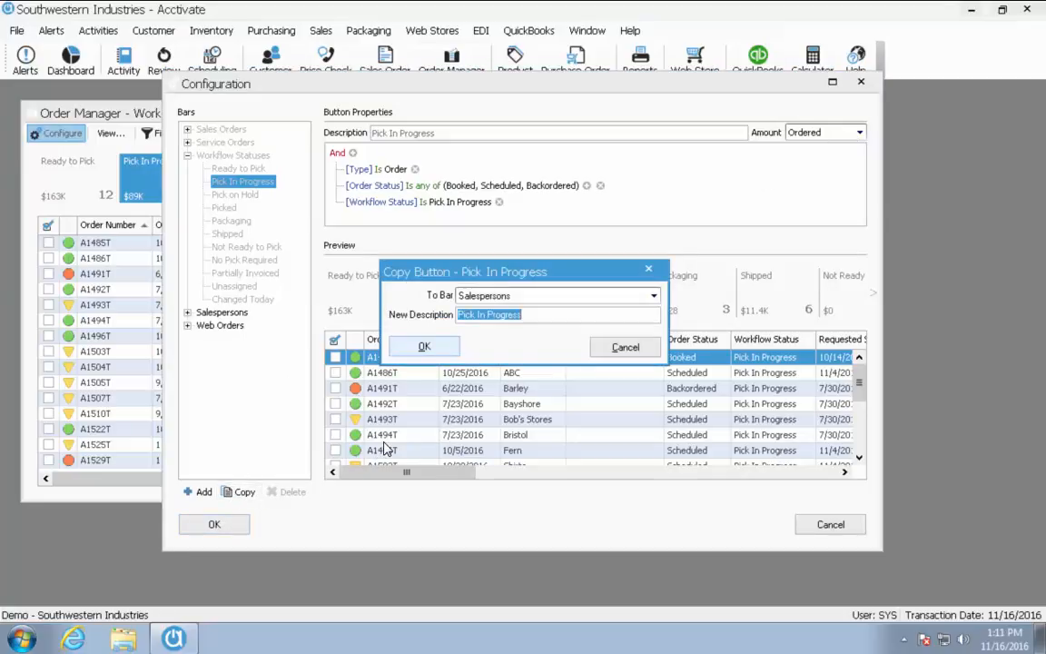
pyautogui.click(654, 296)
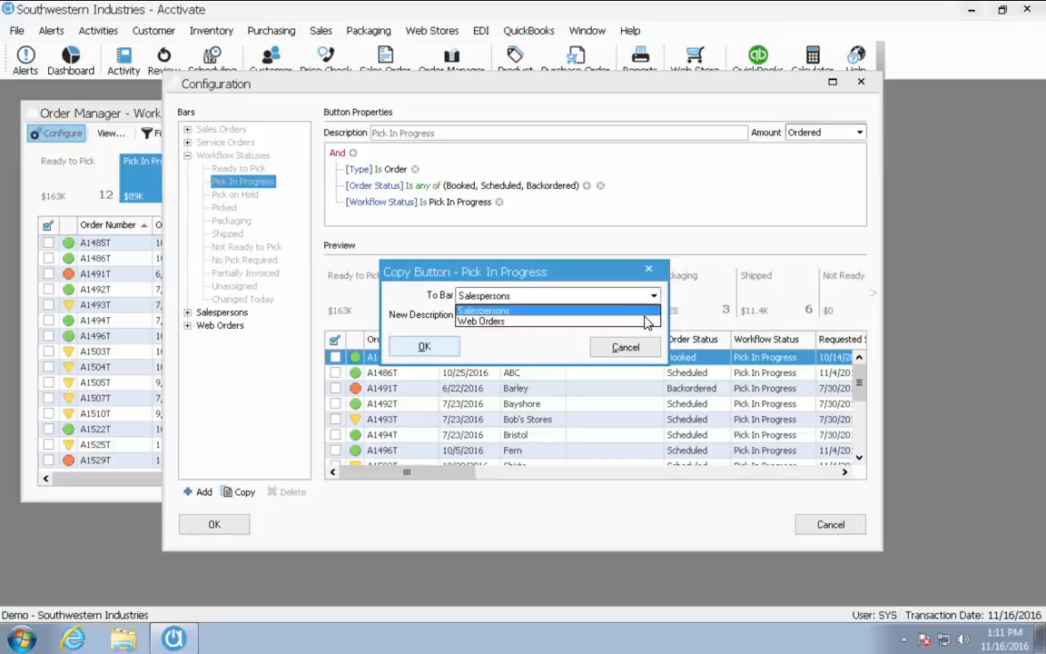
pyautogui.click(653, 298)
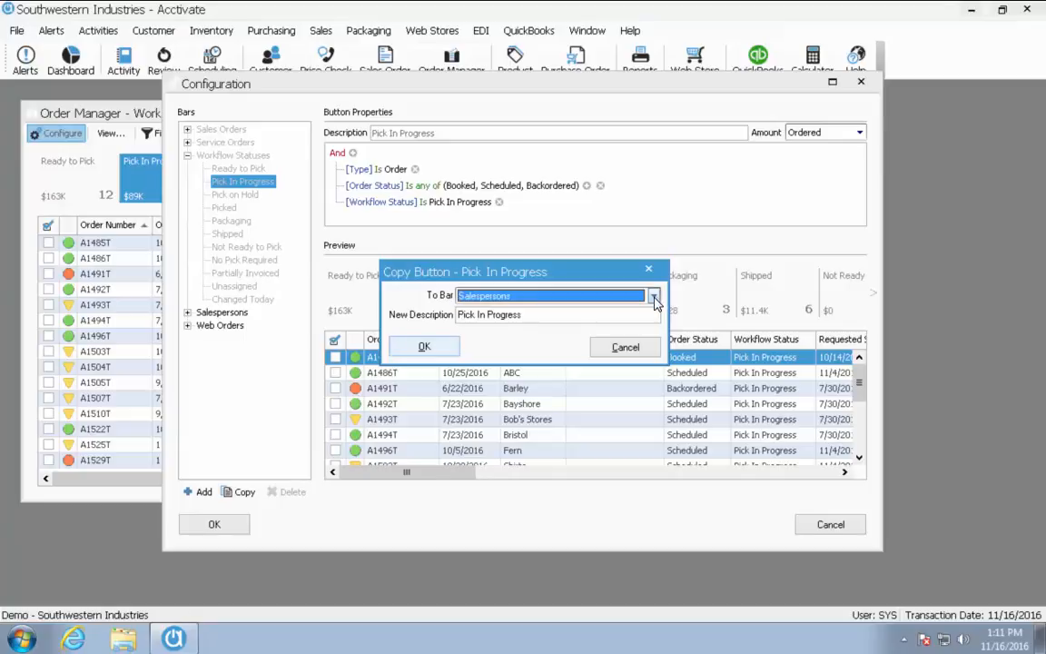
pyautogui.click(626, 348)
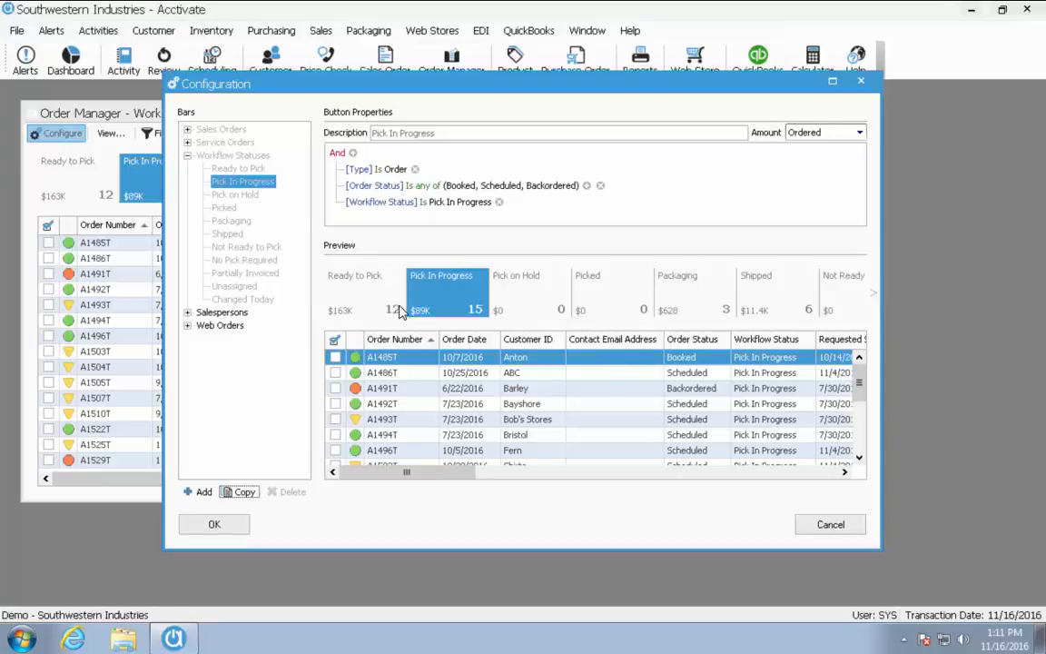
pyautogui.click(238, 314)
pyautogui.click(244, 315)
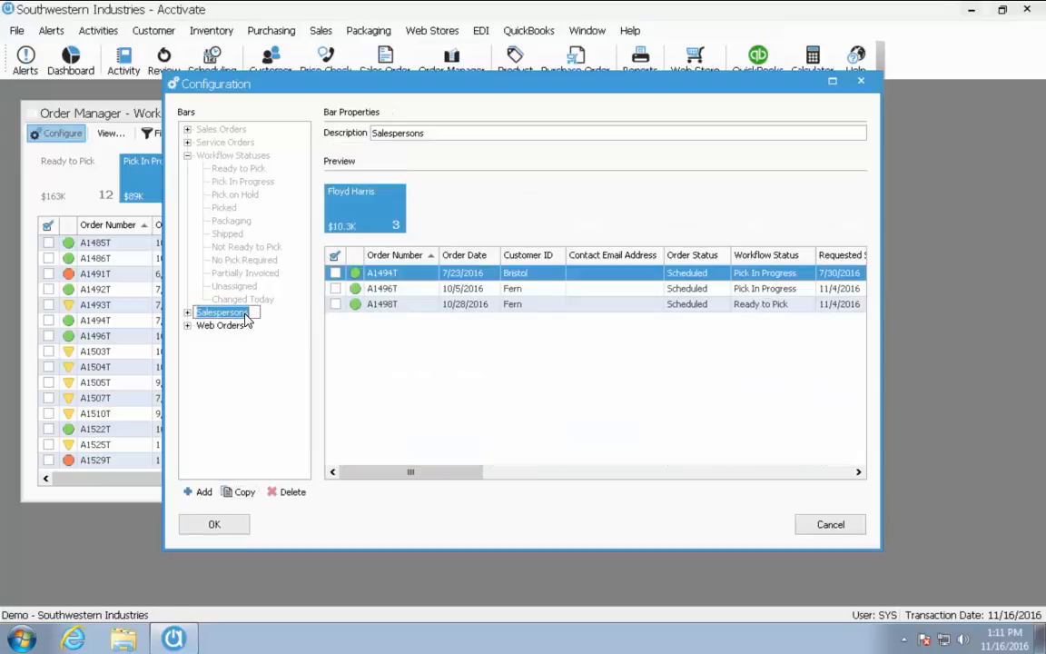
# Change the salesperson button's Amount from Scheduled to Ordered
pyautogui.click(188, 313)
pyautogui.click(225, 327)
pyautogui.click(228, 329)
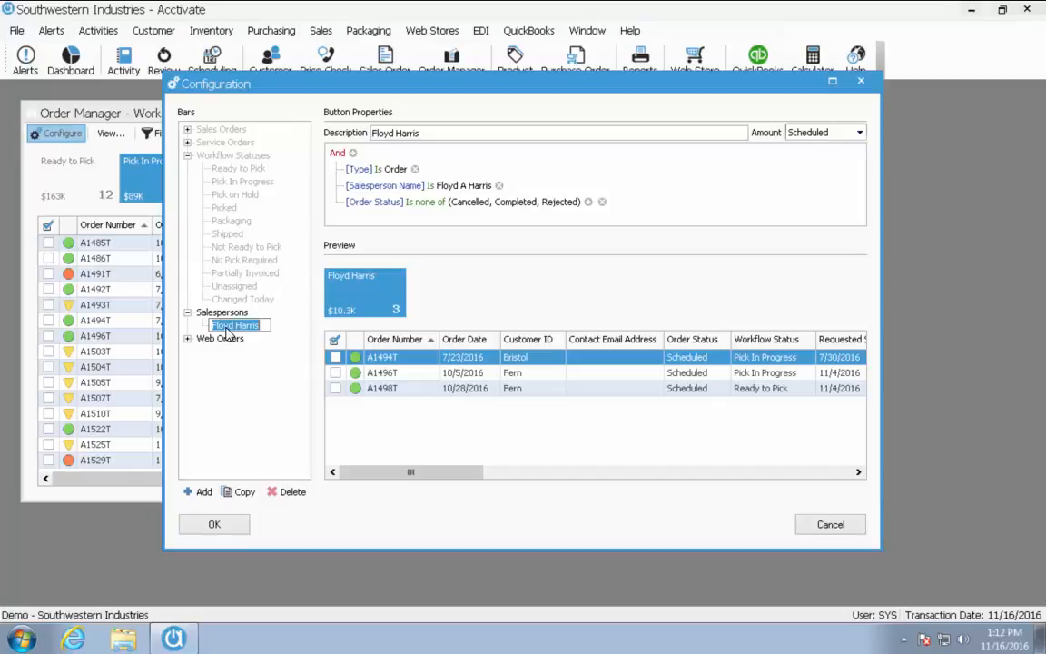
pyautogui.click(860, 133)
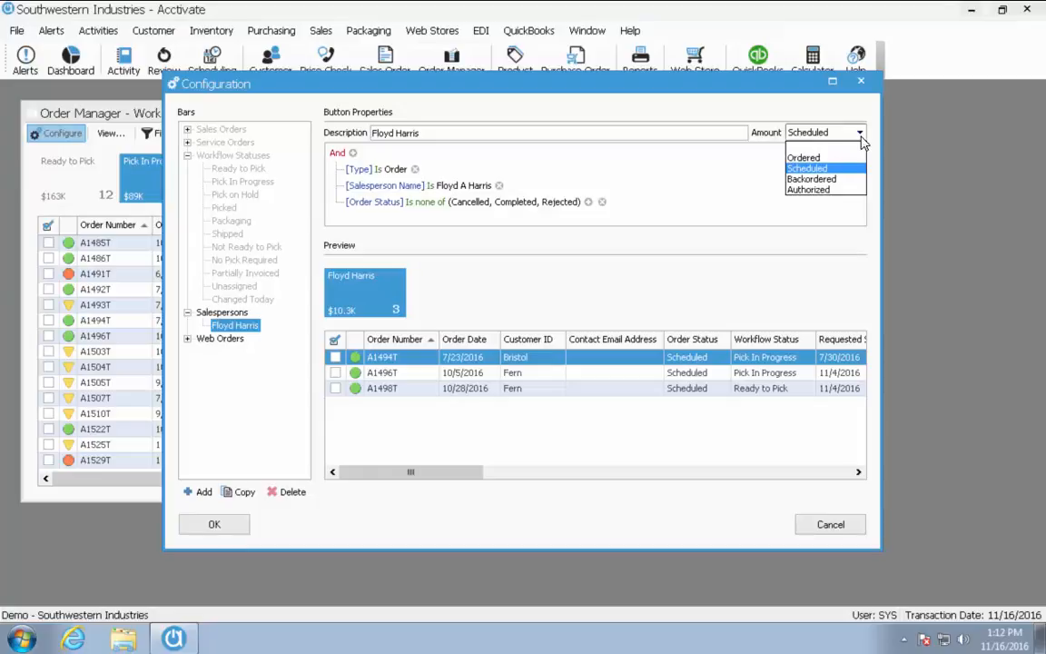
pyautogui.click(839, 159)
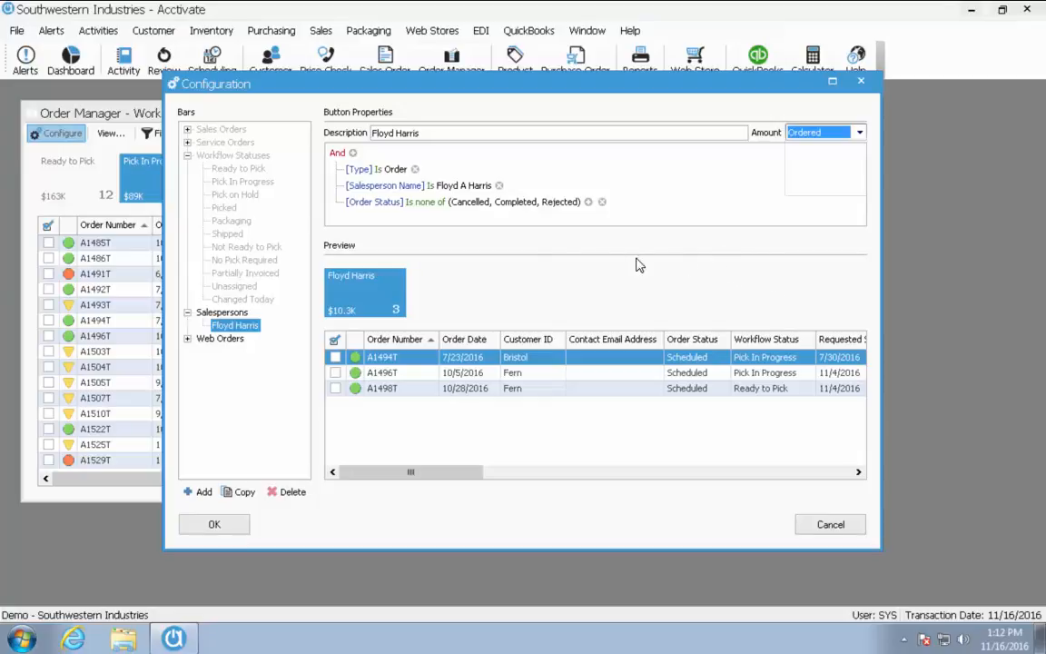
# Set the salesperson button's Type condition to 'Is any of' Order and Quote, giving 4 orders
pyautogui.click(378, 171)
pyautogui.click(378, 172)
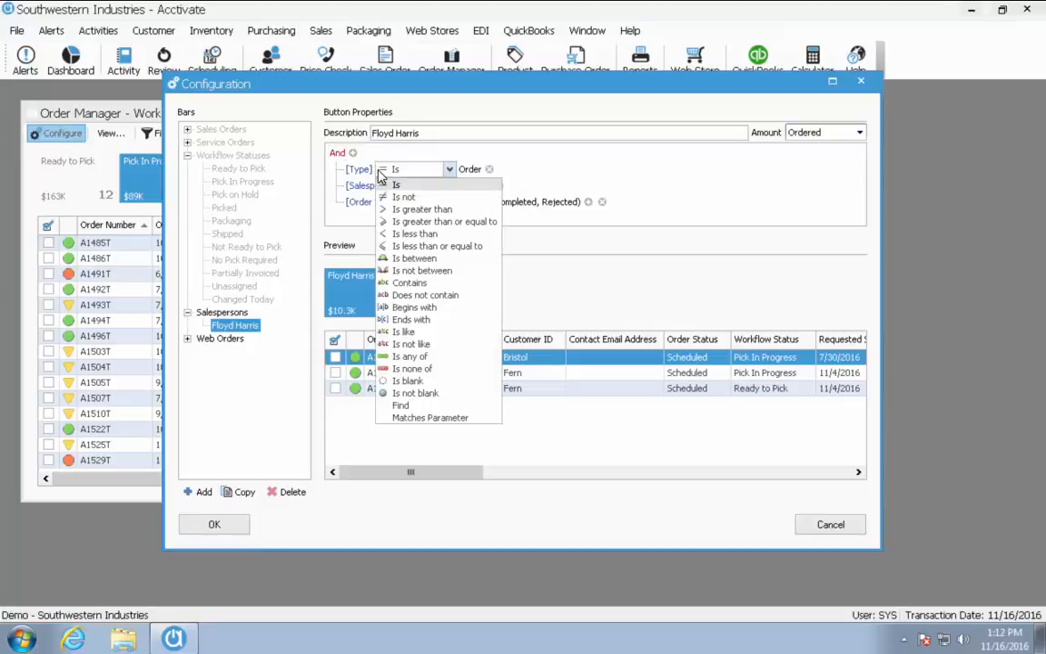
pyautogui.click(425, 359)
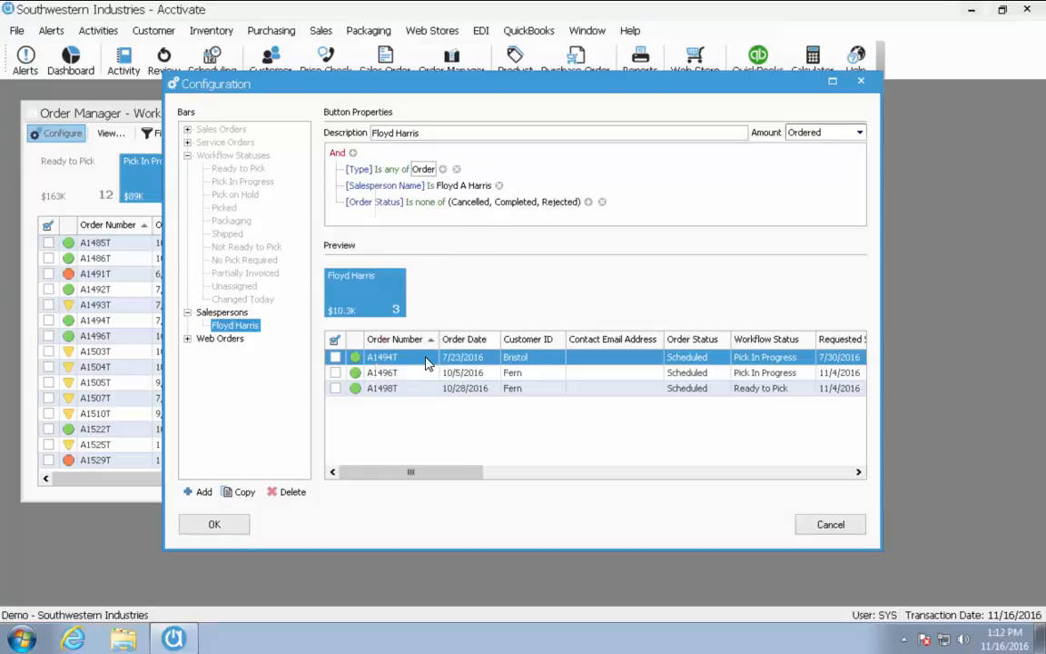
pyautogui.click(443, 170)
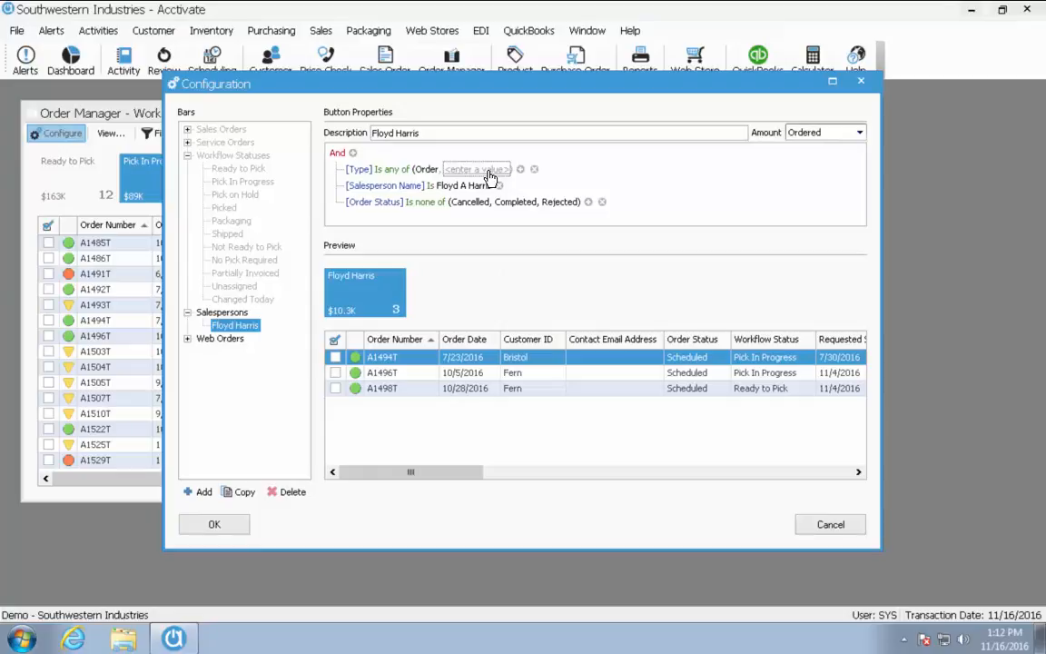
pyautogui.click(490, 172)
pyautogui.click(518, 170)
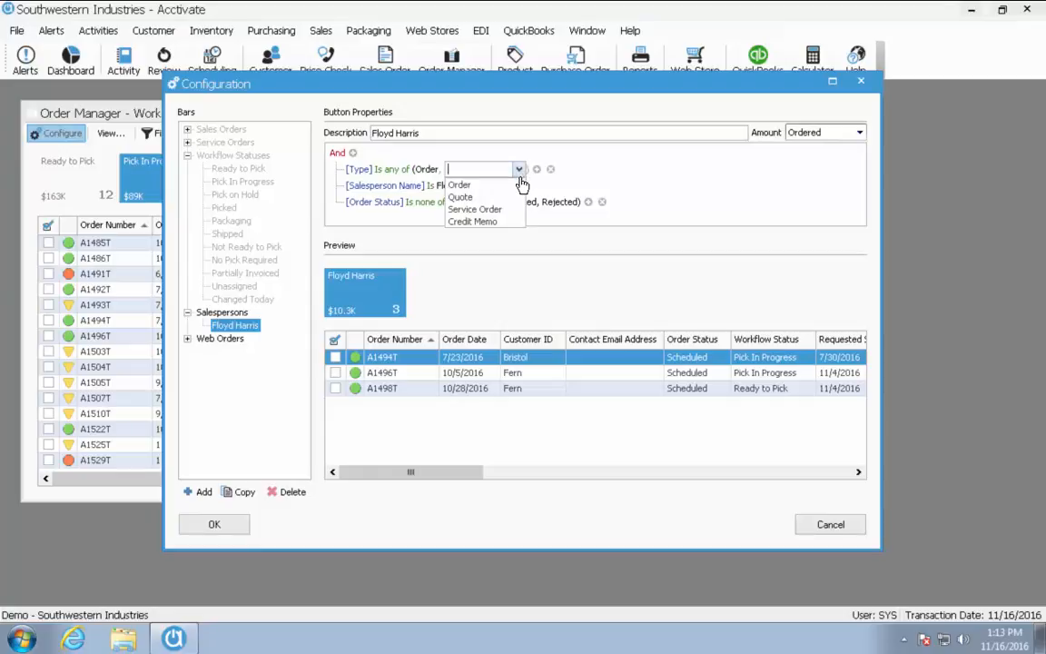
pyautogui.click(460, 197)
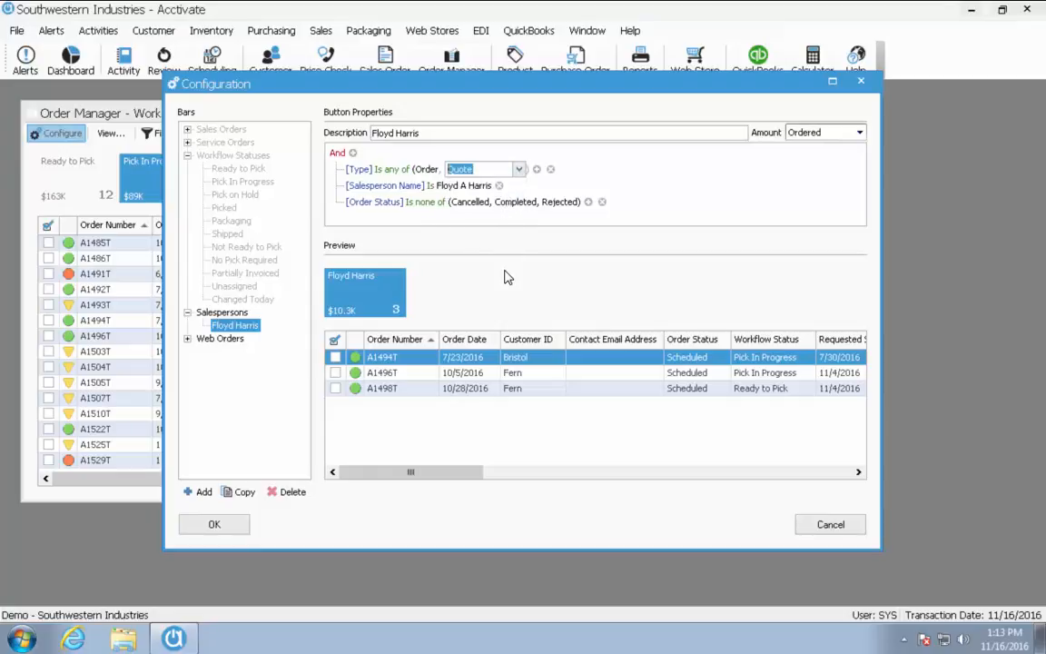
pyautogui.click(619, 207)
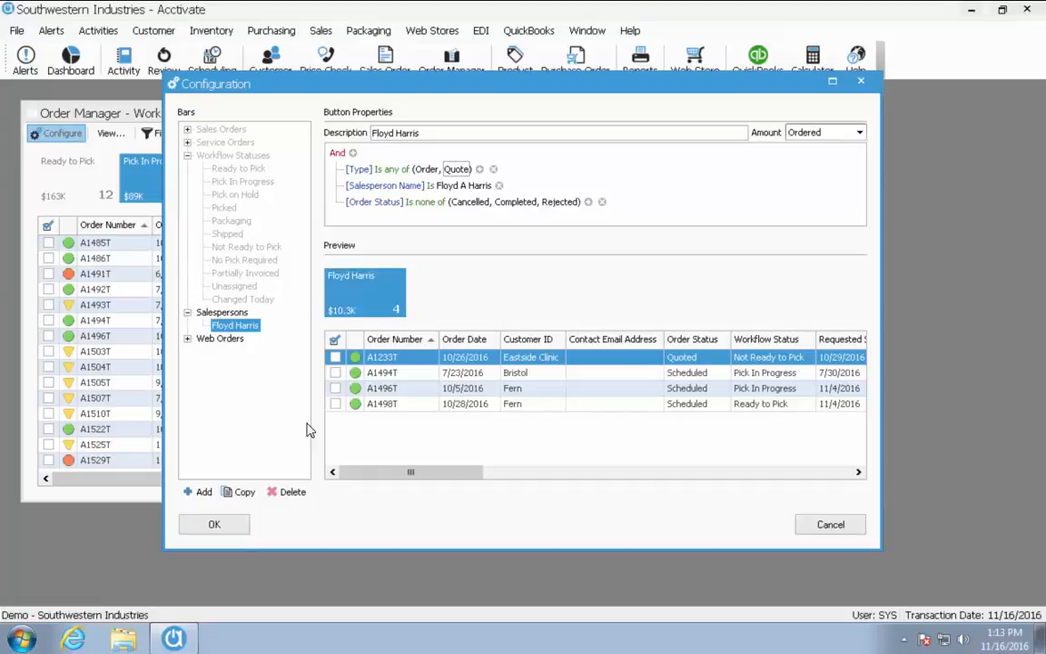
pyautogui.click(242, 492)
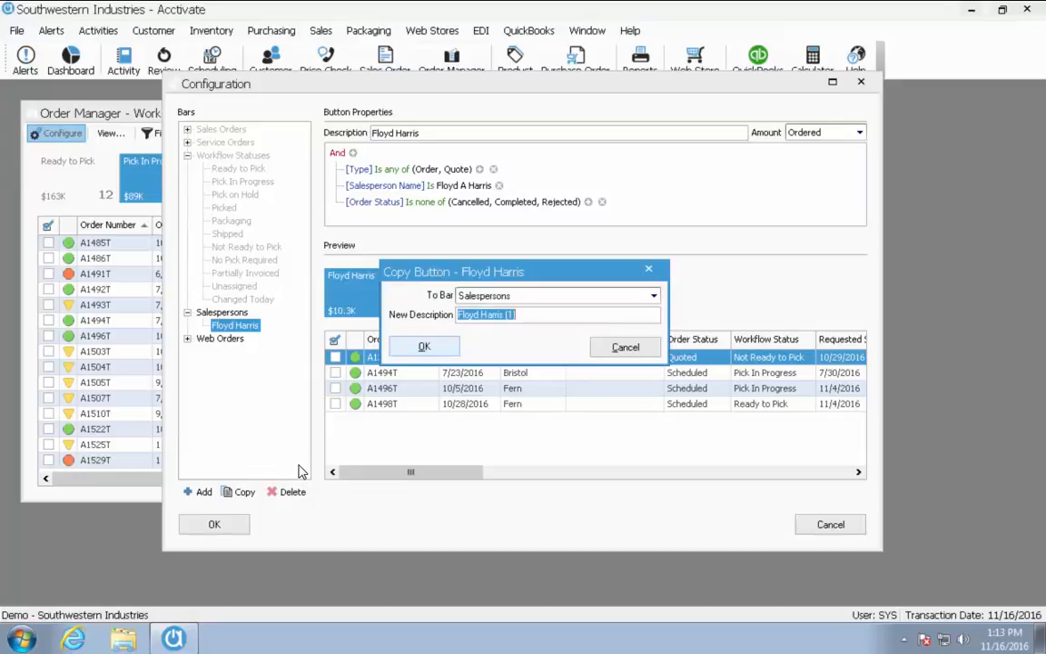
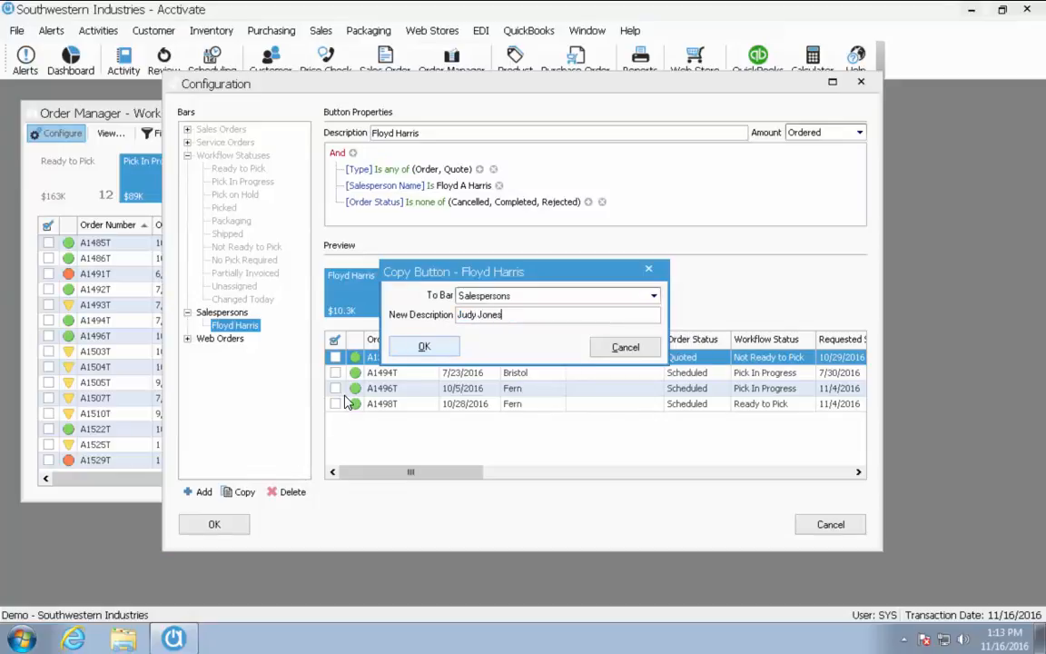
# Name the copied button after the second salesperson and filter it to them, showing 16 orders
pyautogui.click(406, 354)
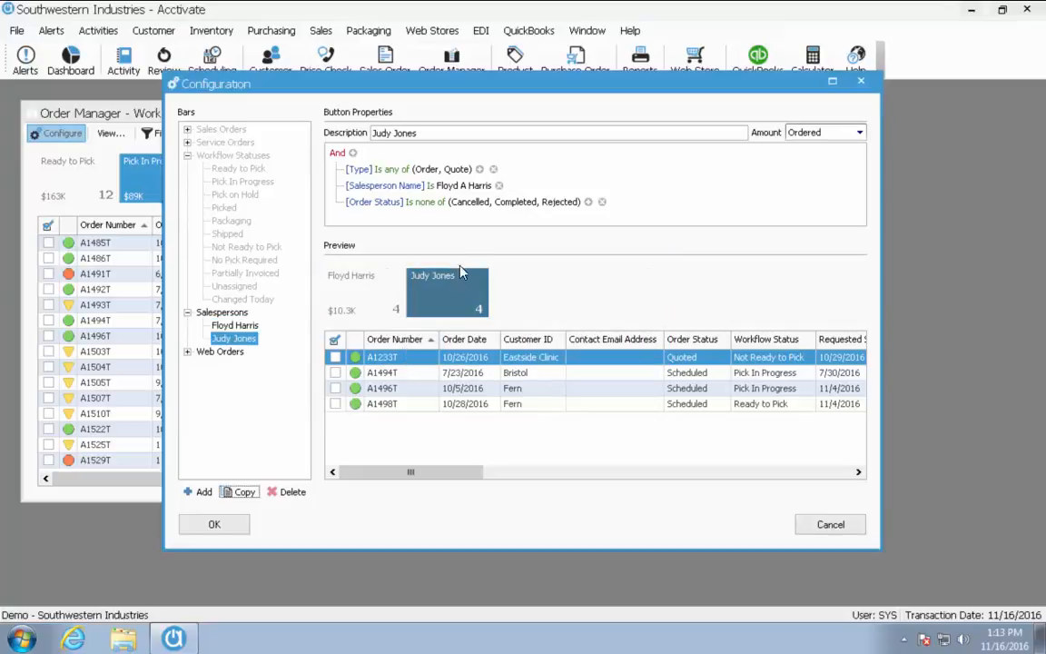
pyautogui.click(463, 187)
pyautogui.click(462, 185)
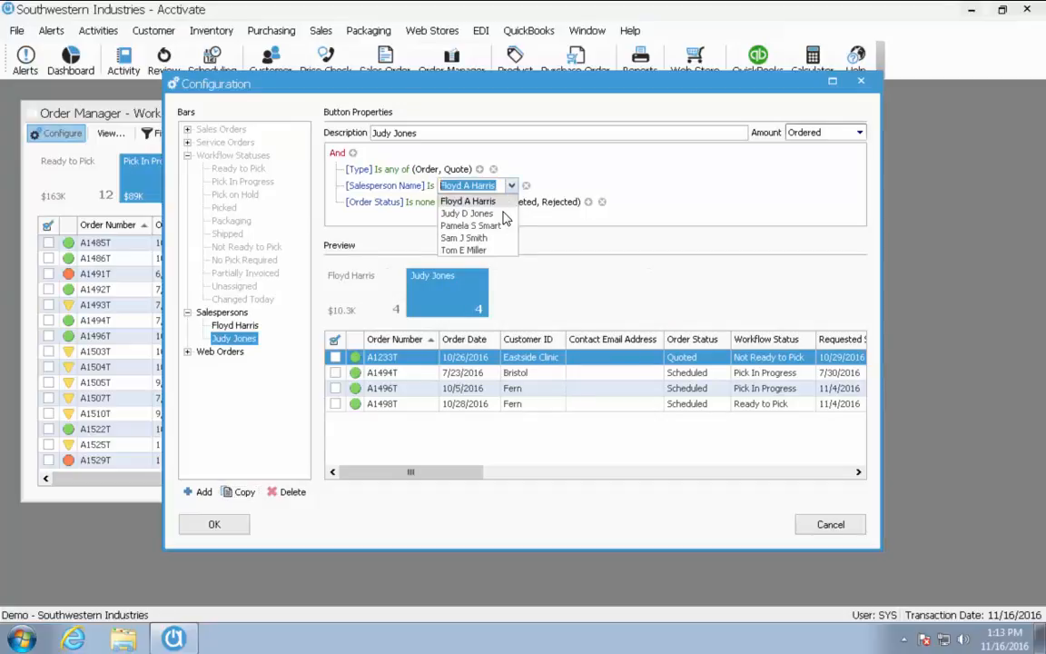
pyautogui.click(489, 215)
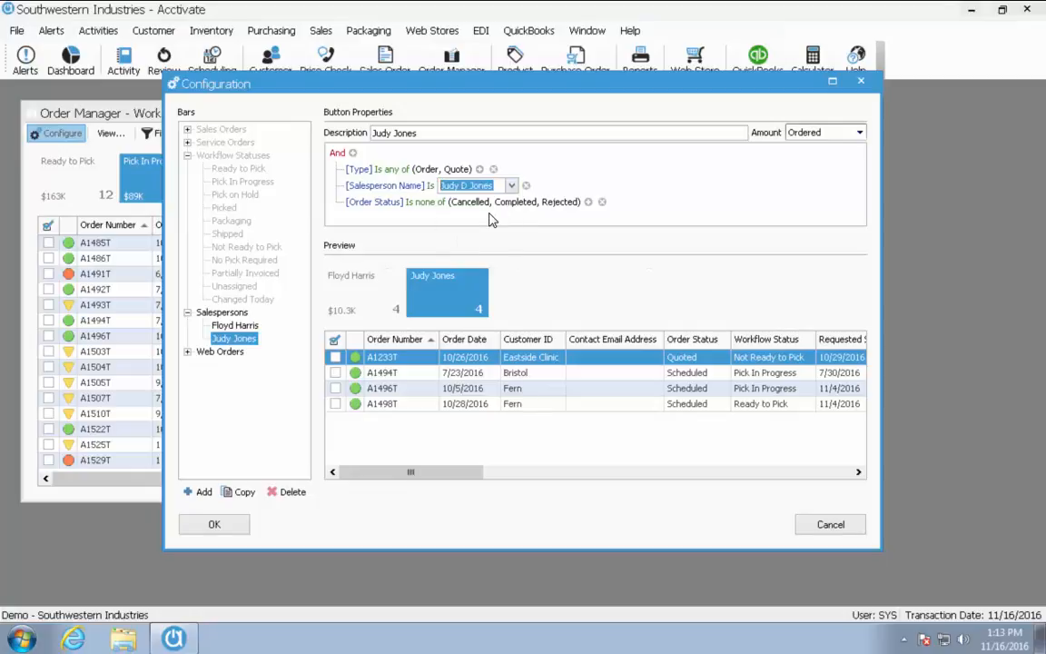
pyautogui.click(675, 219)
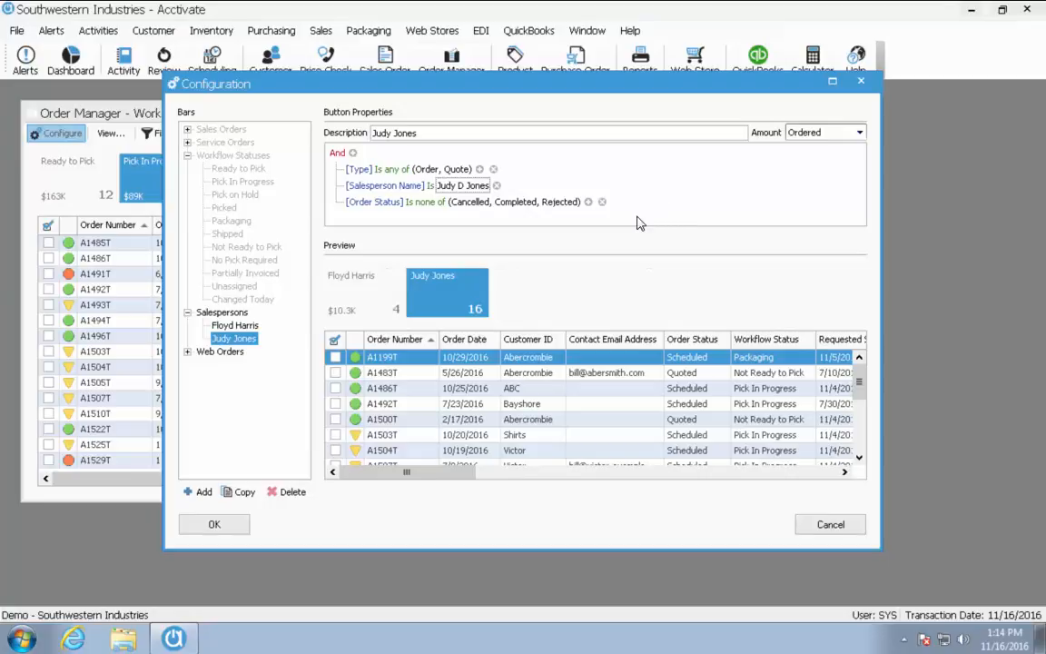
# Save, view the second salesperson's orders in the Salespersons view, then reopen Configuration on Web Orders
pyautogui.click(215, 525)
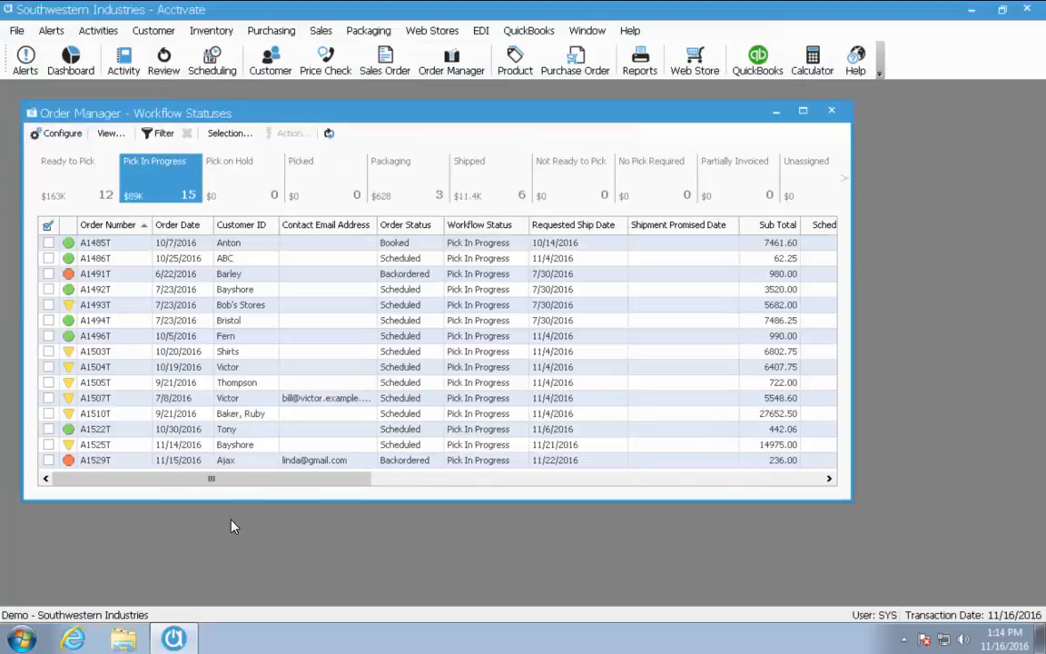
pyautogui.click(111, 133)
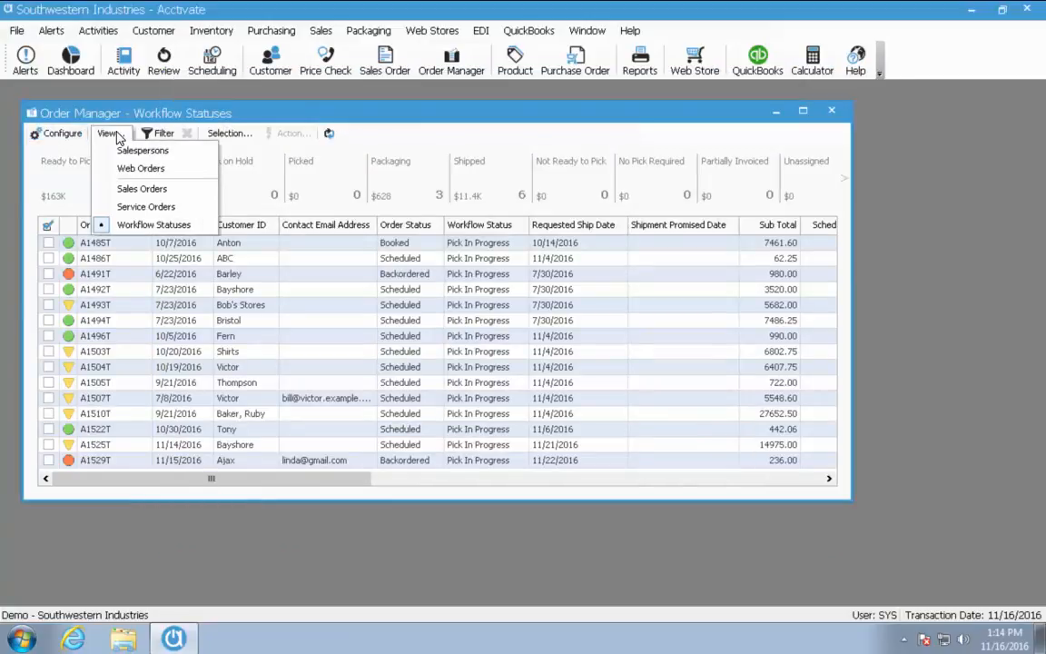
pyautogui.click(138, 151)
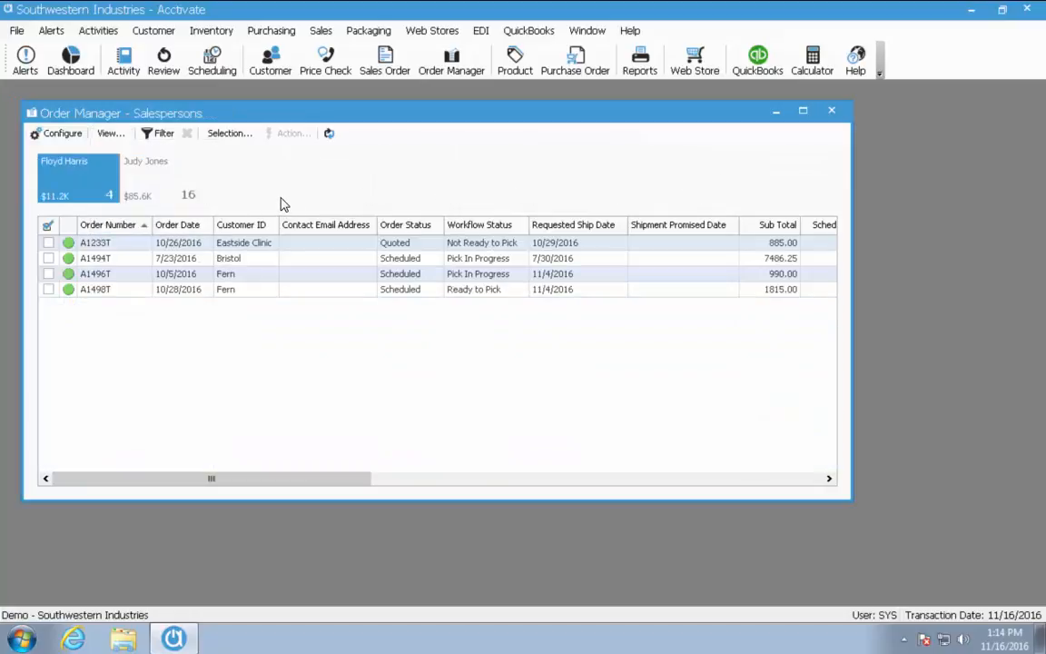
pyautogui.click(187, 199)
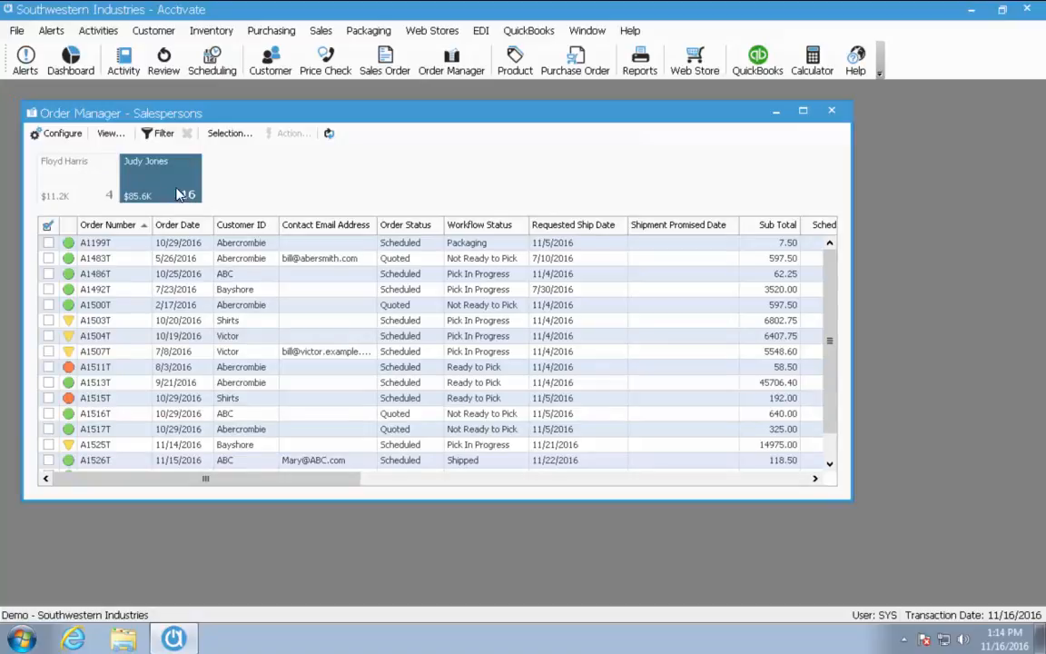
pyautogui.click(65, 132)
pyautogui.click(209, 182)
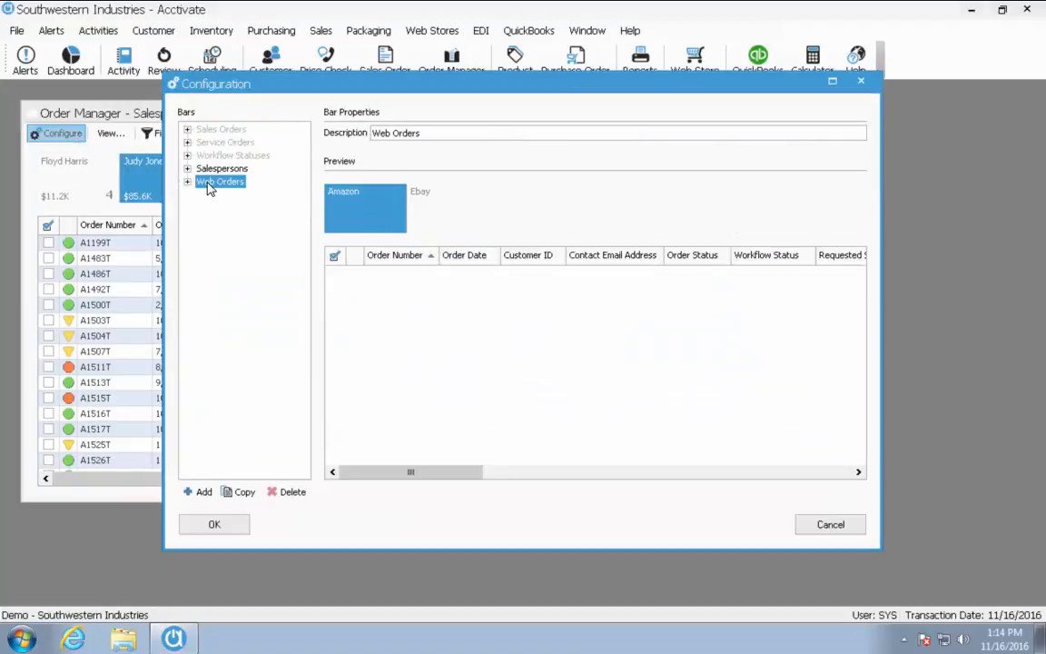
# Review the Amazon and Ebay buttons under the Web Orders bar
pyautogui.click(201, 182)
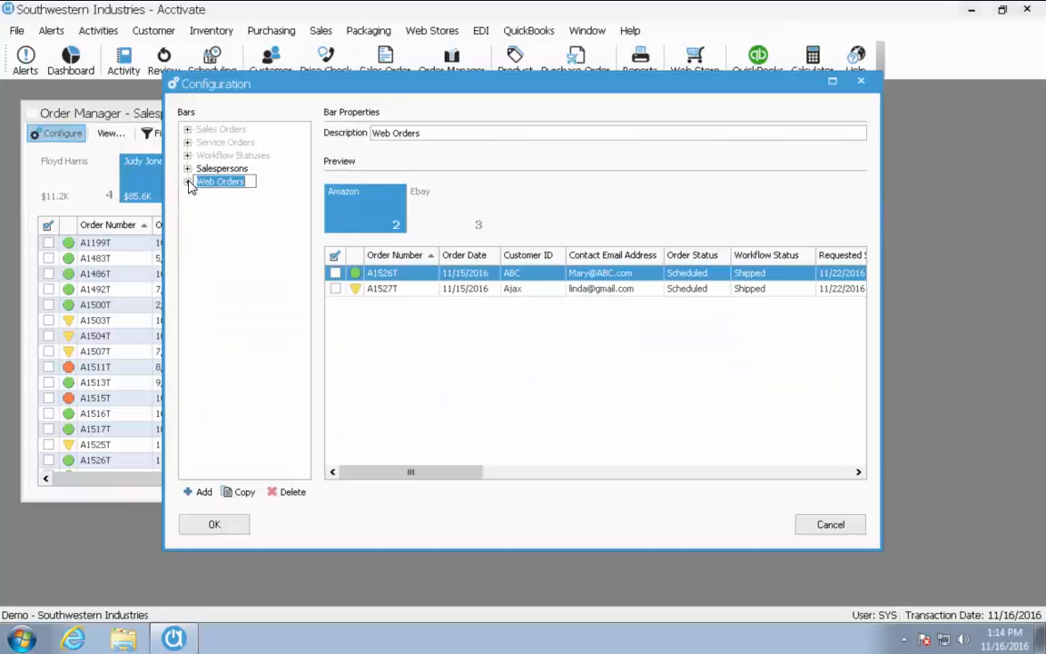
pyautogui.click(188, 182)
pyautogui.click(226, 195)
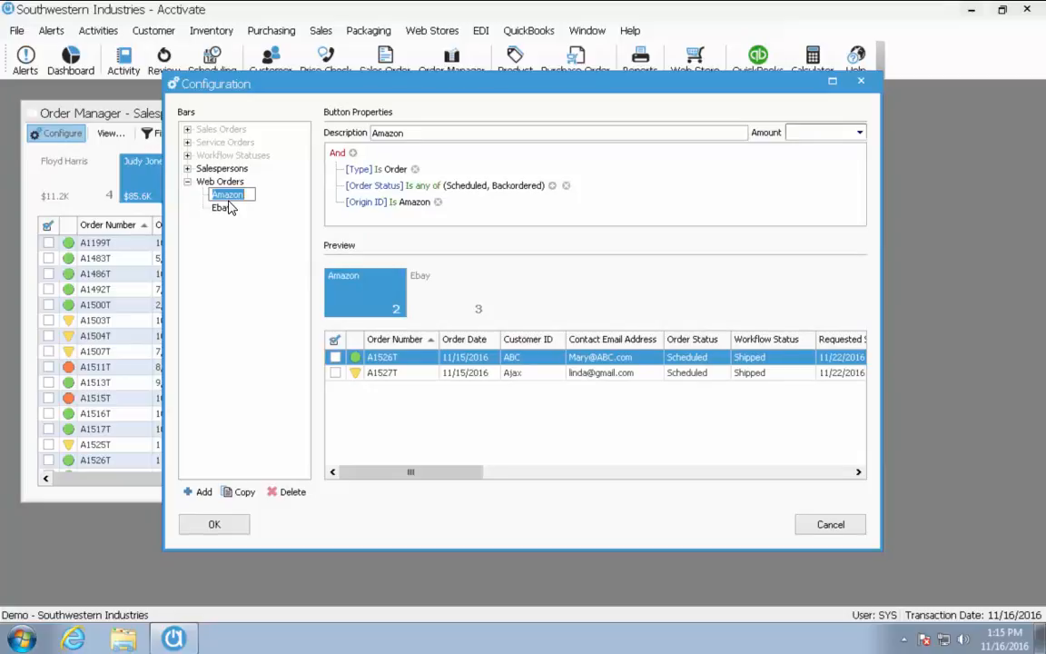
pyautogui.click(227, 208)
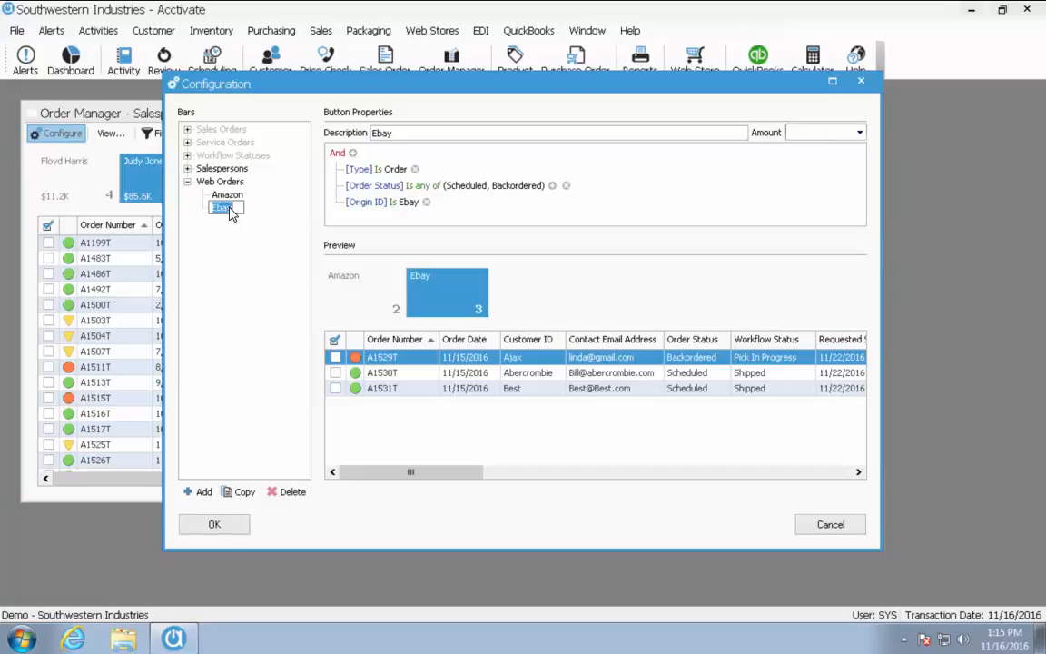
# Add a new bar named 'High Dollar Orders'
pyautogui.click(205, 492)
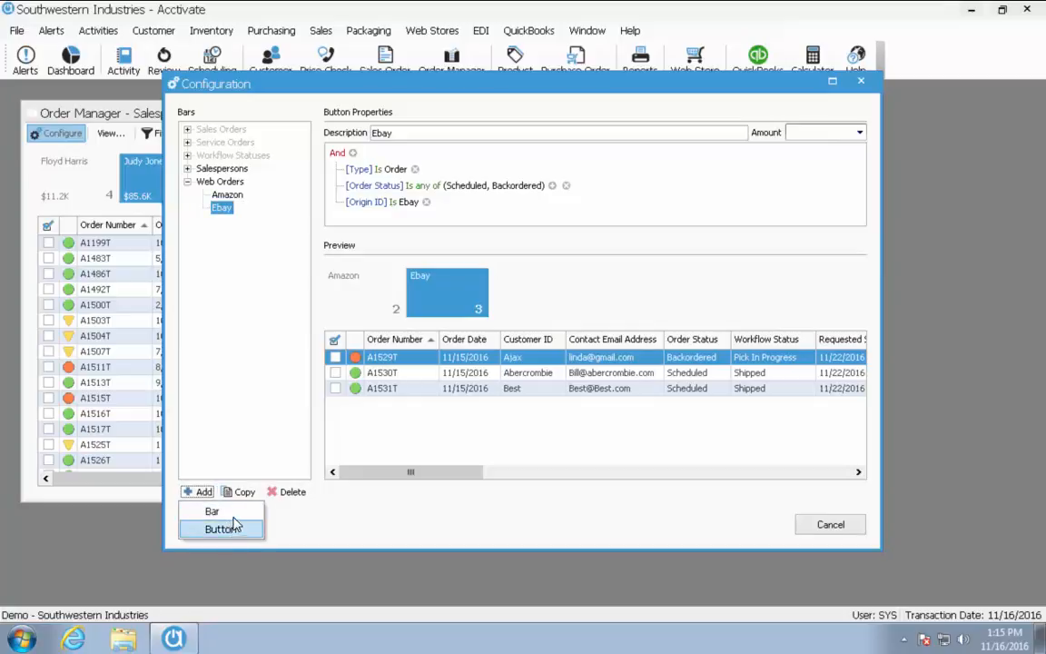
pyautogui.click(223, 512)
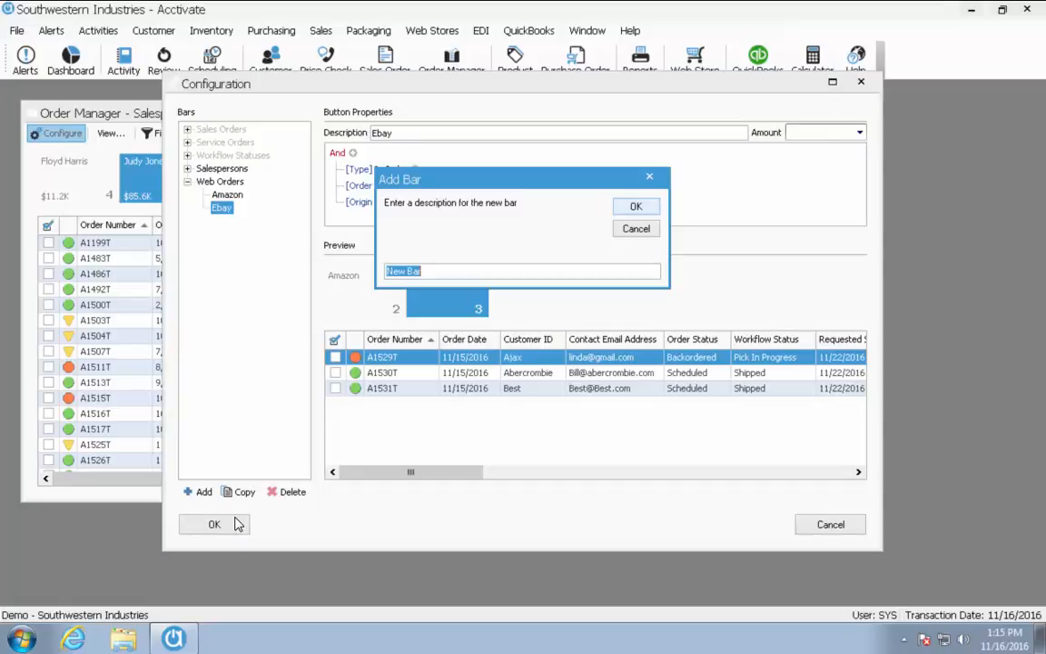
pyautogui.write('High Dollar Orders')
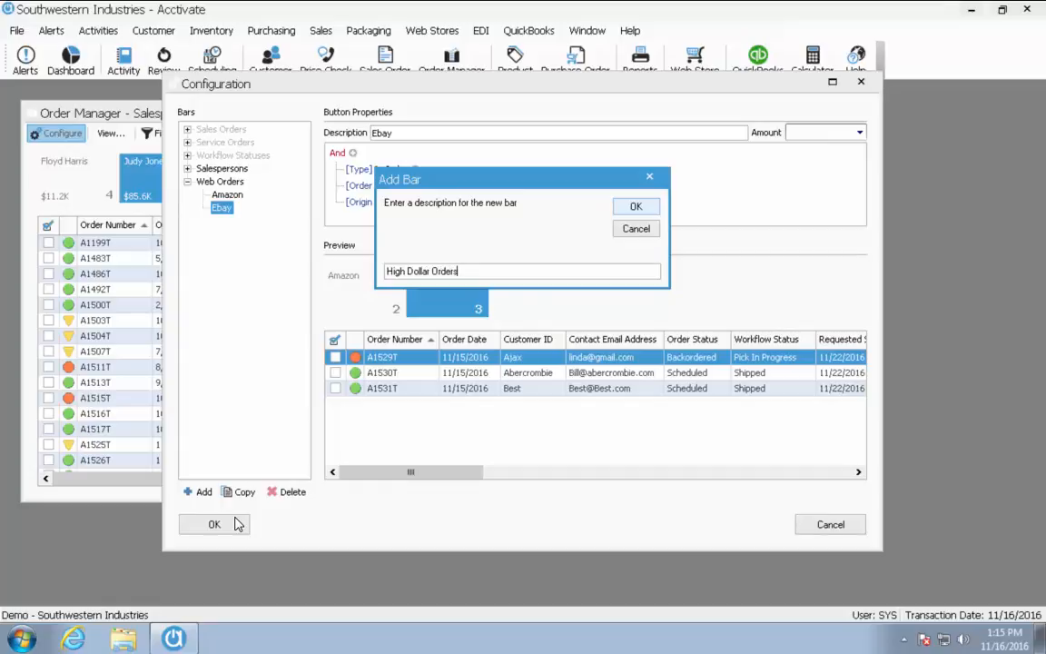
pyautogui.click(654, 209)
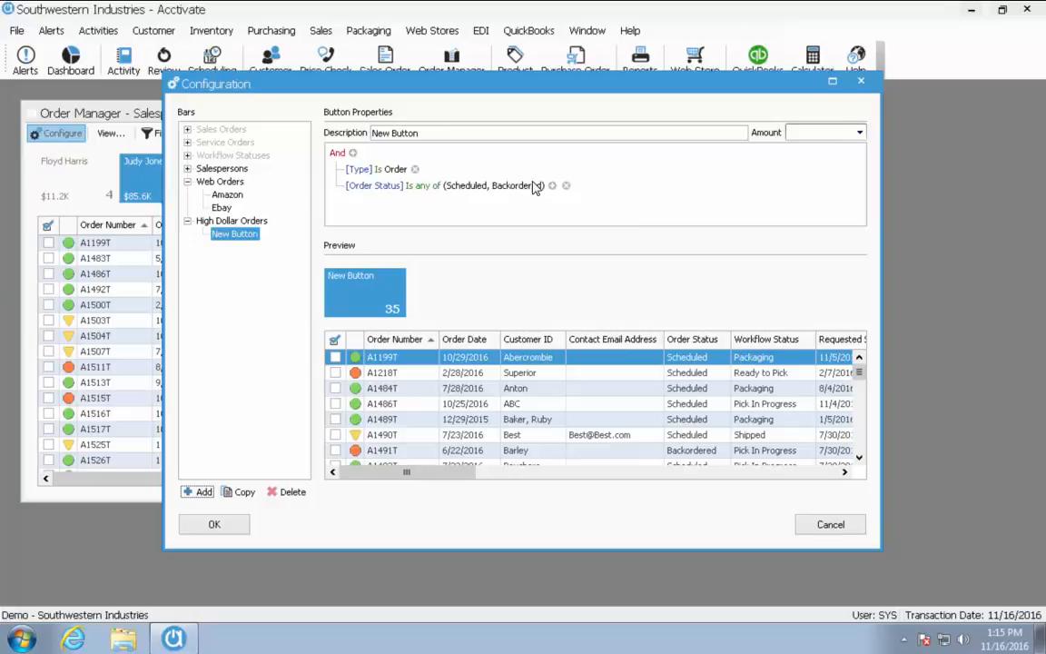
# Add a 'Branch ID is D' condition to the New Button's filter
pyautogui.click(353, 154)
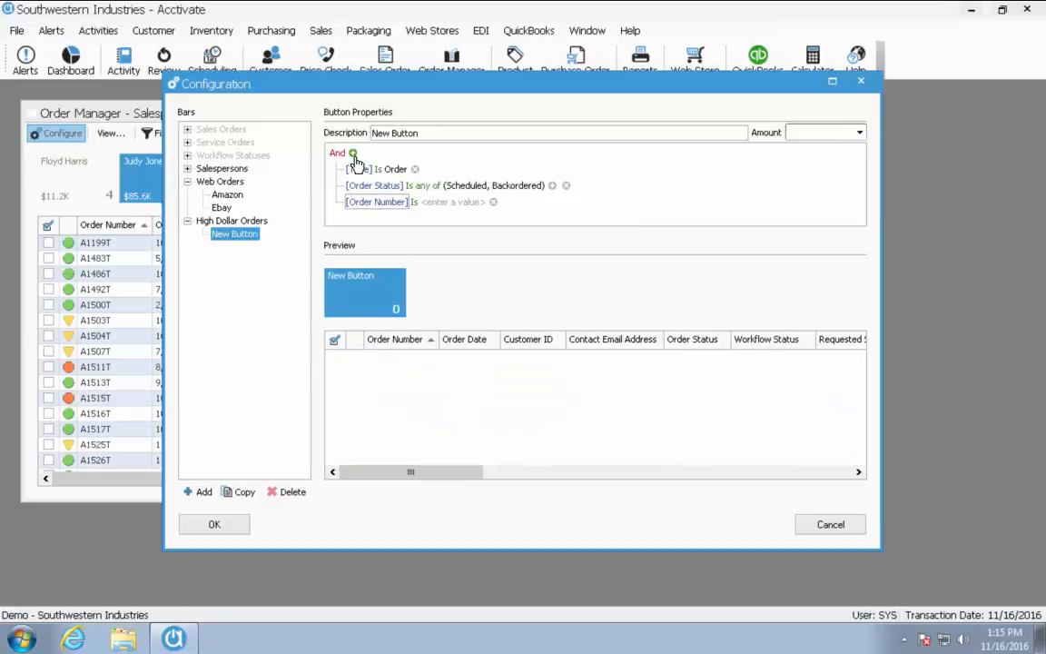
pyautogui.click(378, 205)
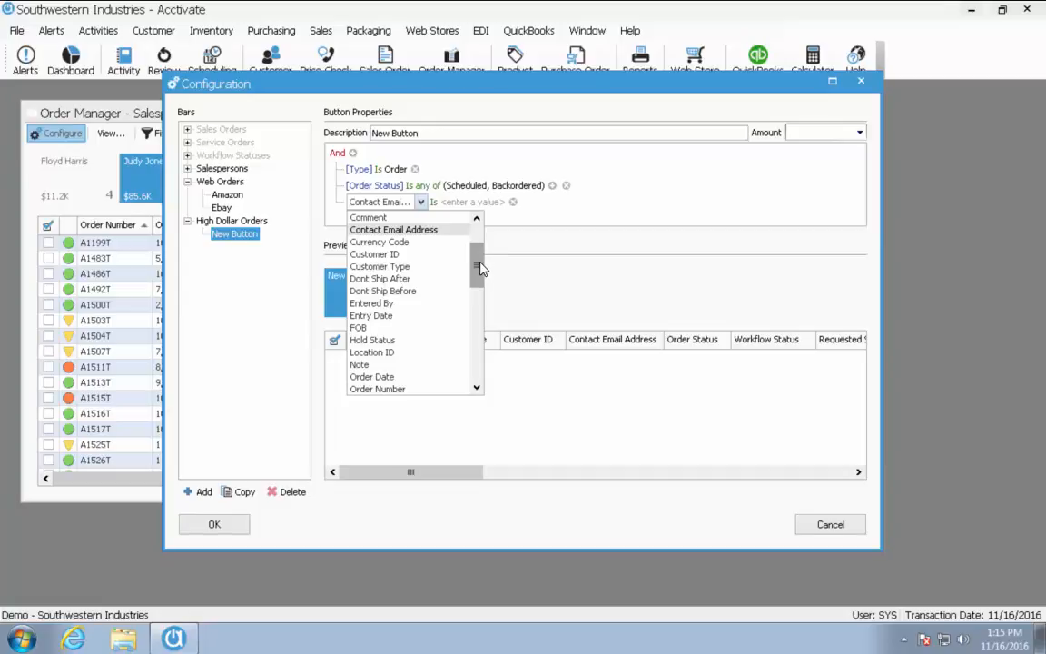
pyautogui.moveTo(479, 263); pyautogui.dragTo(481, 250)
pyautogui.scroll(1, 481, 249)
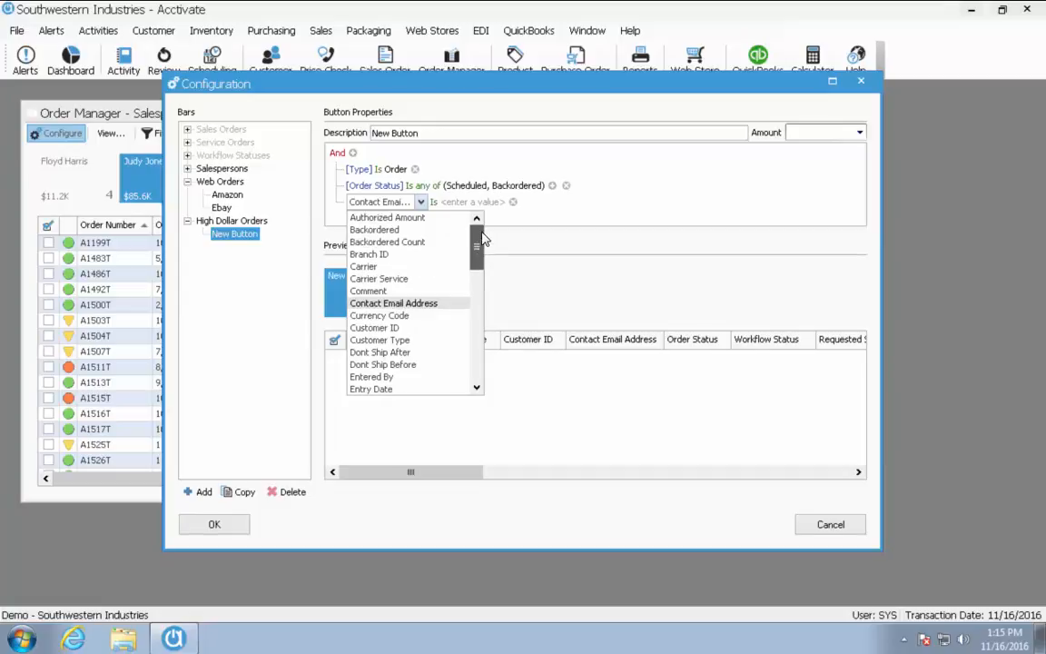
pyautogui.moveTo(481, 238); pyautogui.dragTo(470, 290)
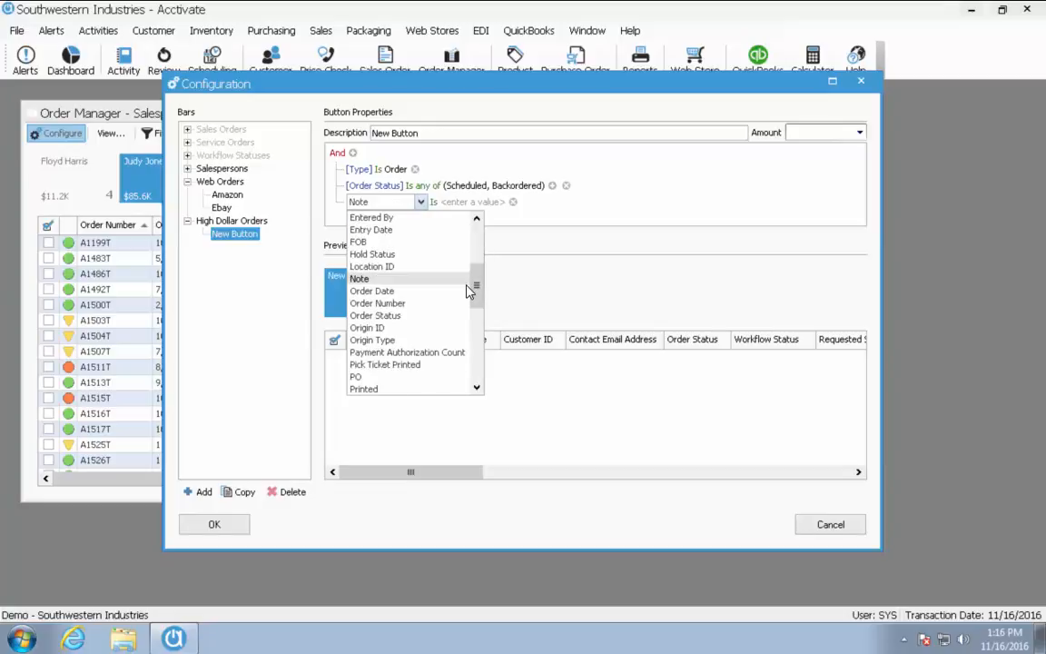
pyautogui.scroll(4, 474, 318)
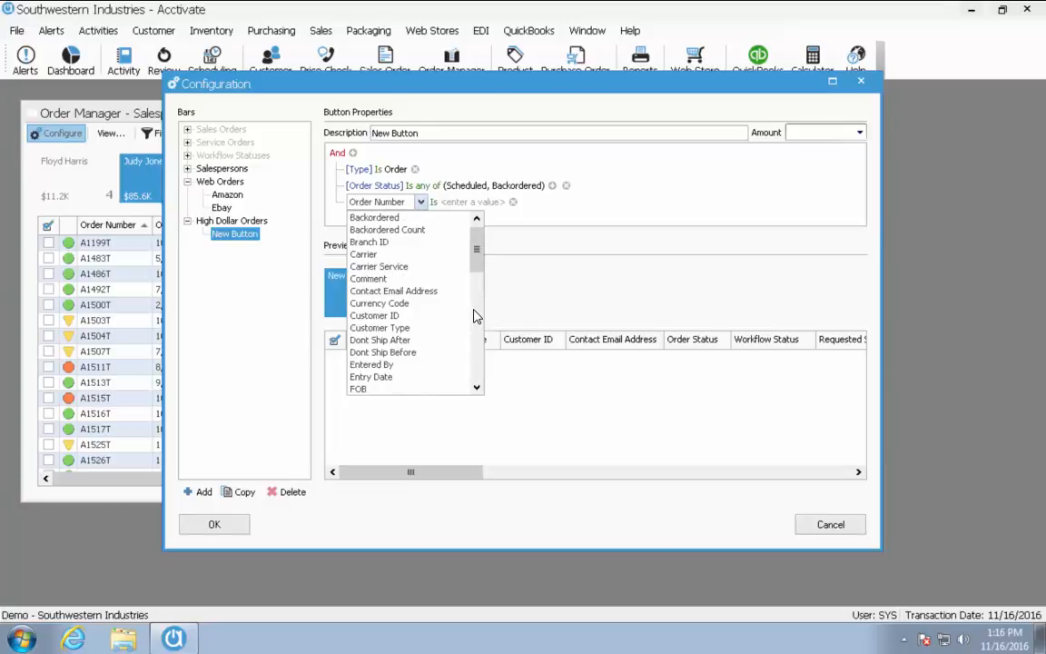
pyautogui.click(395, 242)
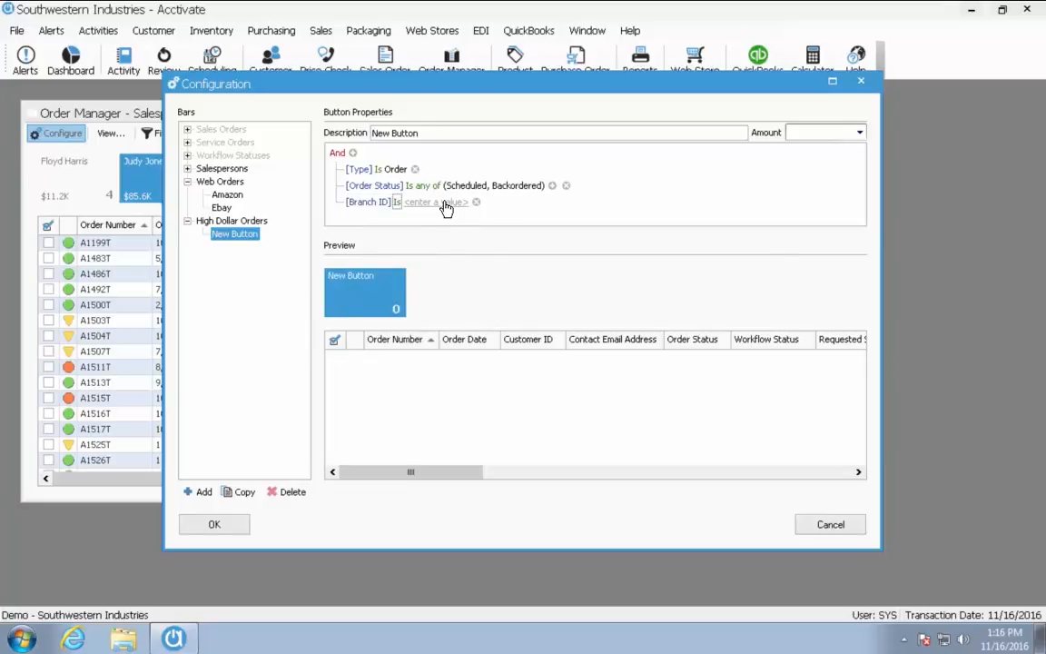
pyautogui.click(444, 203)
pyautogui.click(477, 202)
pyautogui.click(453, 219)
pyautogui.click(421, 132)
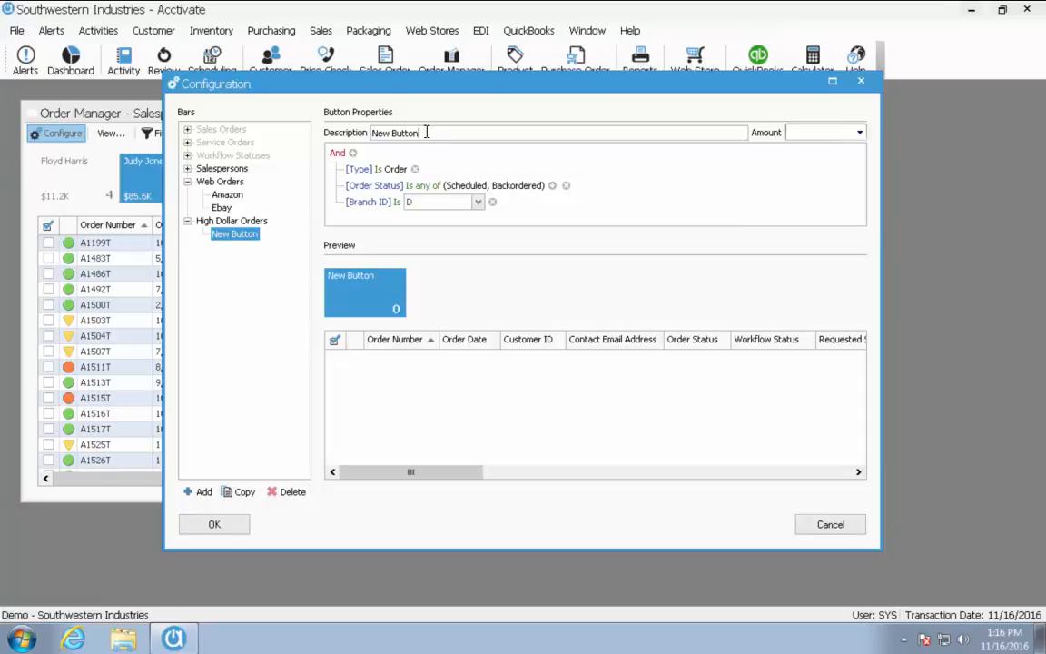
# Rename the button's description to 'High Dollar Over 5k'
pyautogui.moveTo(421, 133); pyautogui.dragTo(368, 132)
pyautogui.press('BackSpace')
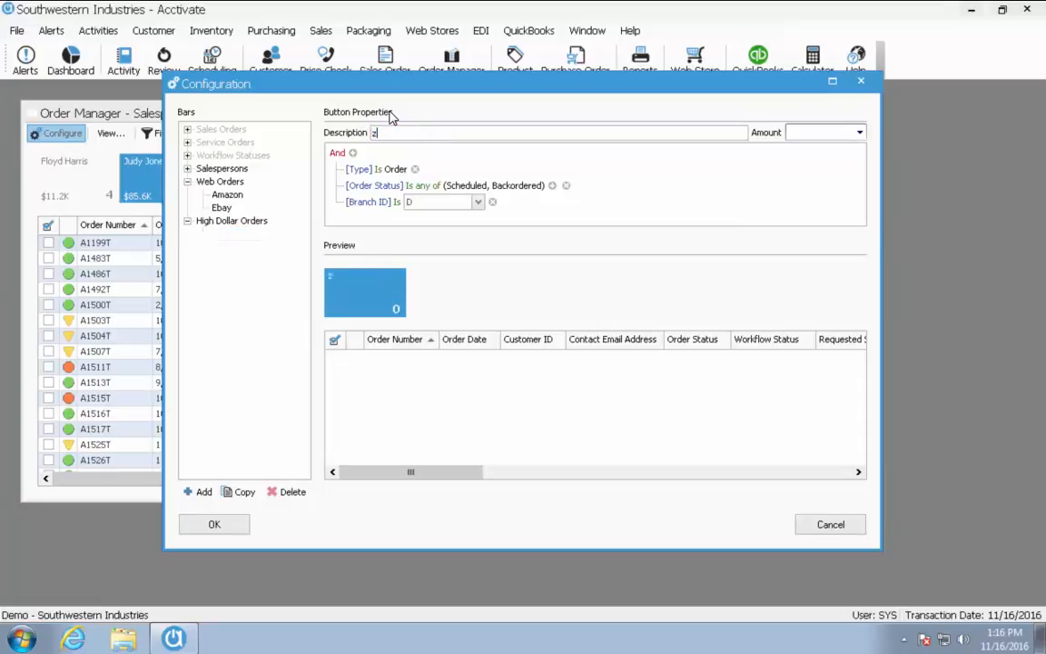
pyautogui.write('High ')
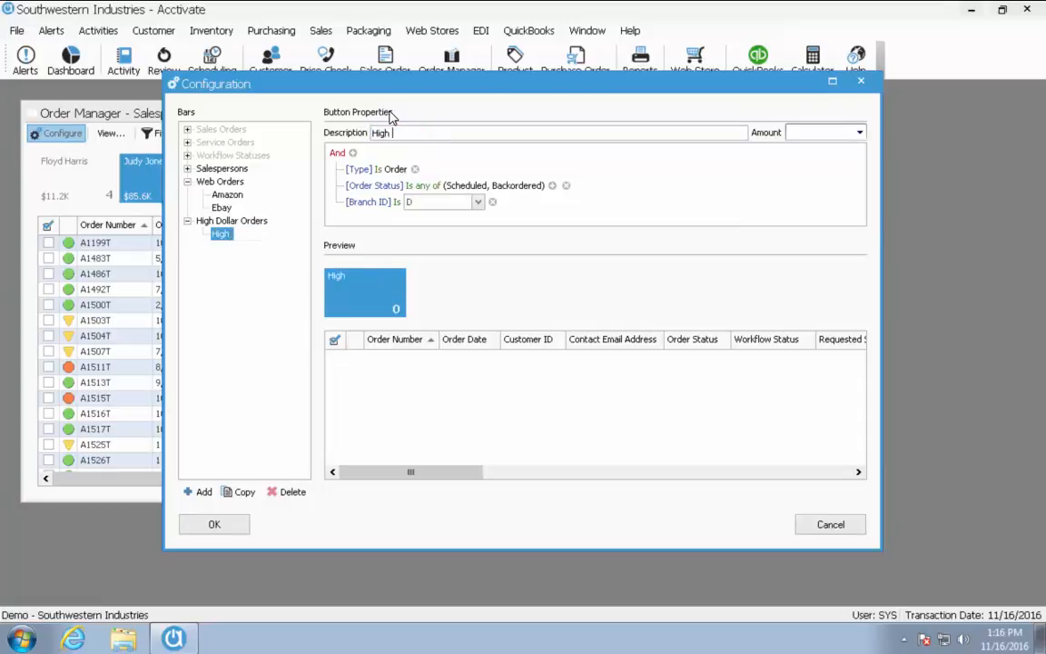
pyautogui.write('Dollar Over ')
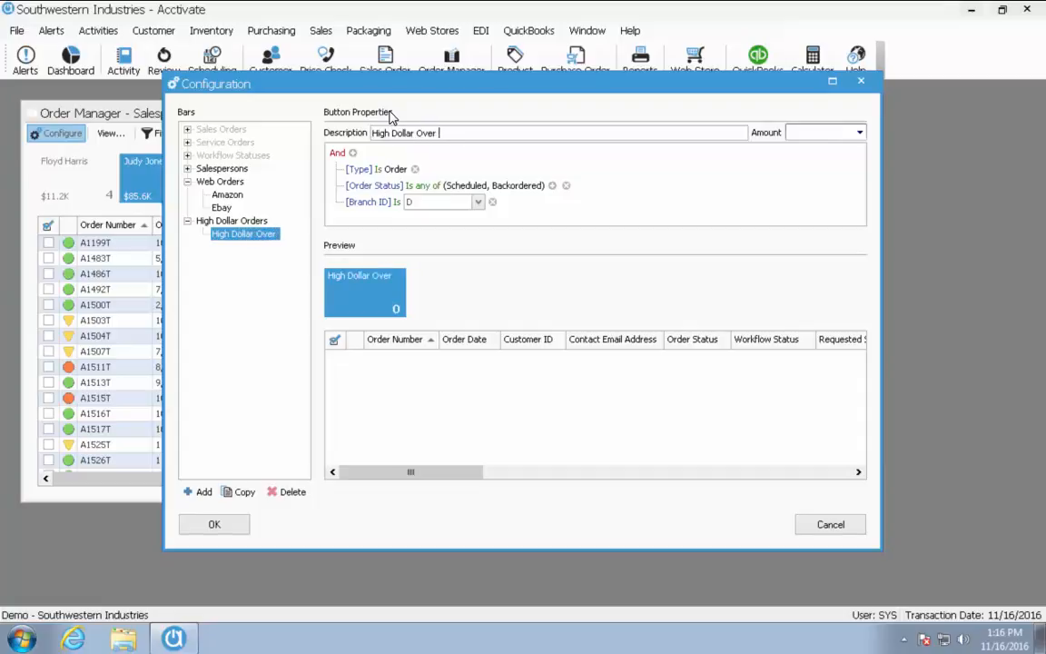
pyautogui.write('5k')
pyautogui.press('BackSpace')
# Add a condition requiring Sub Total greater than or equal to 5000
pyautogui.click(352, 153)
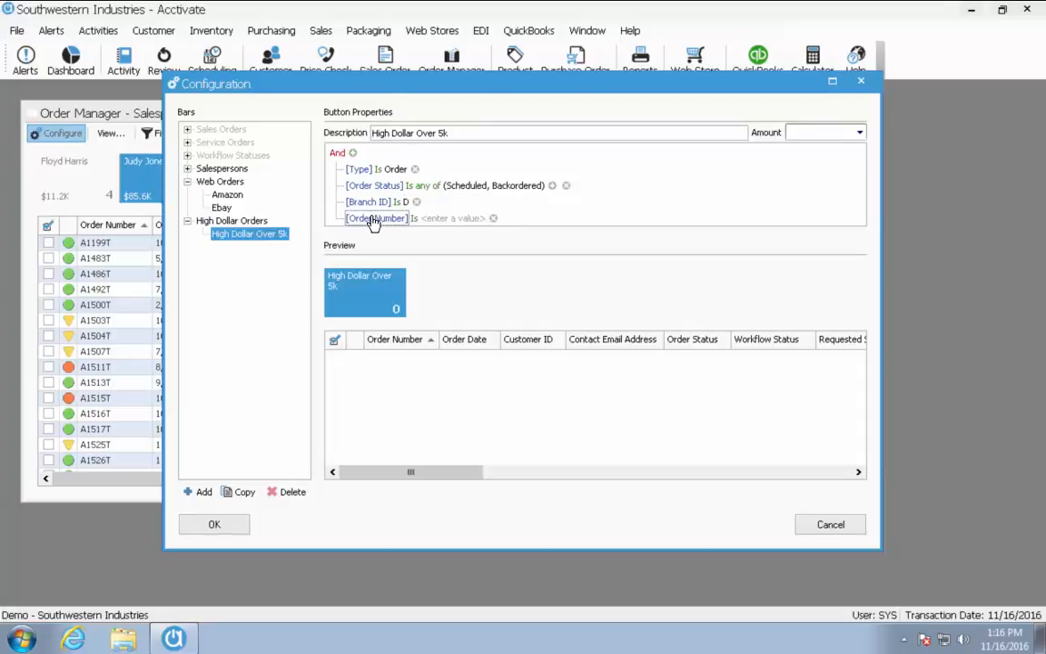
pyautogui.click(373, 217)
pyautogui.moveTo(476, 276); pyautogui.dragTo(474, 368)
pyautogui.click(397, 381)
pyautogui.click(396, 220)
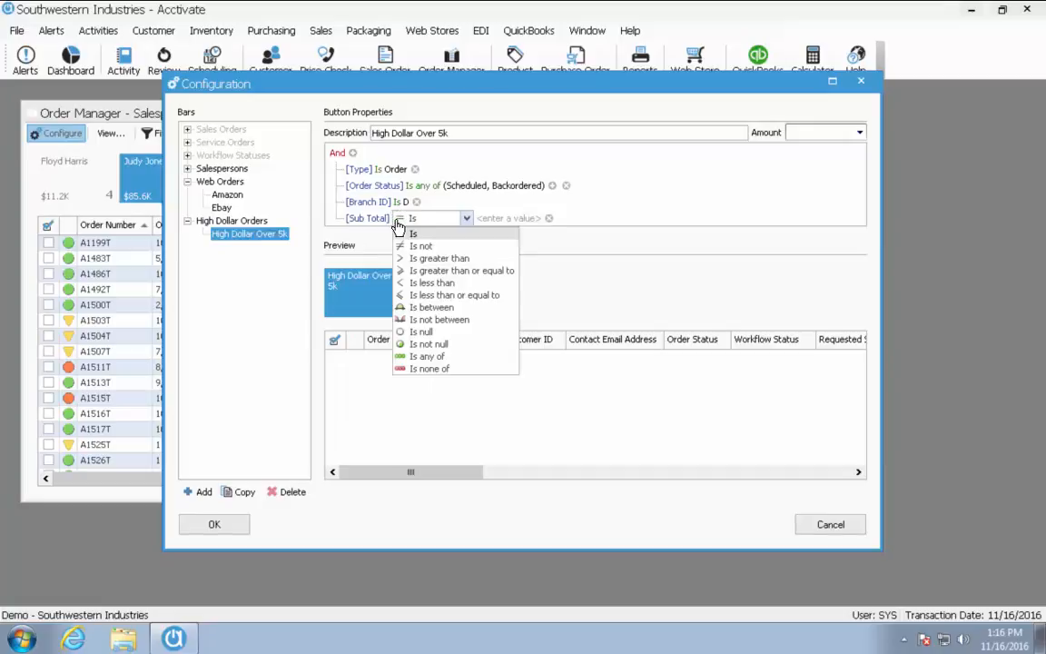
pyautogui.click(456, 270)
pyautogui.click(534, 221)
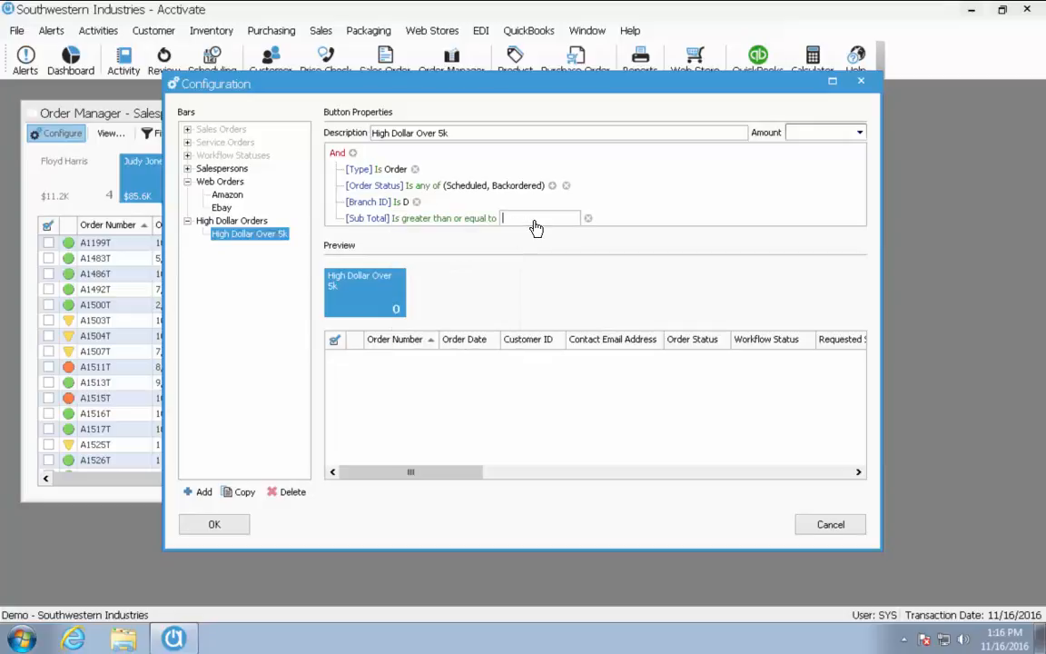
pyautogui.write('5000')
pyautogui.click(803, 175)
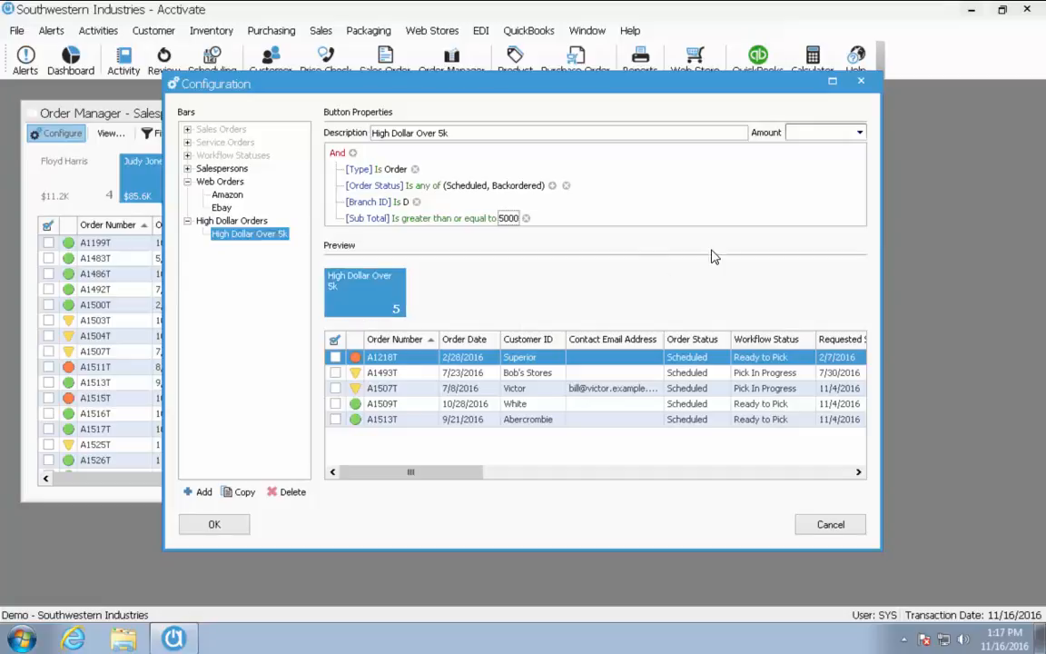
# Make the button total its Ordered amount and save the configuration
pyautogui.click(860, 133)
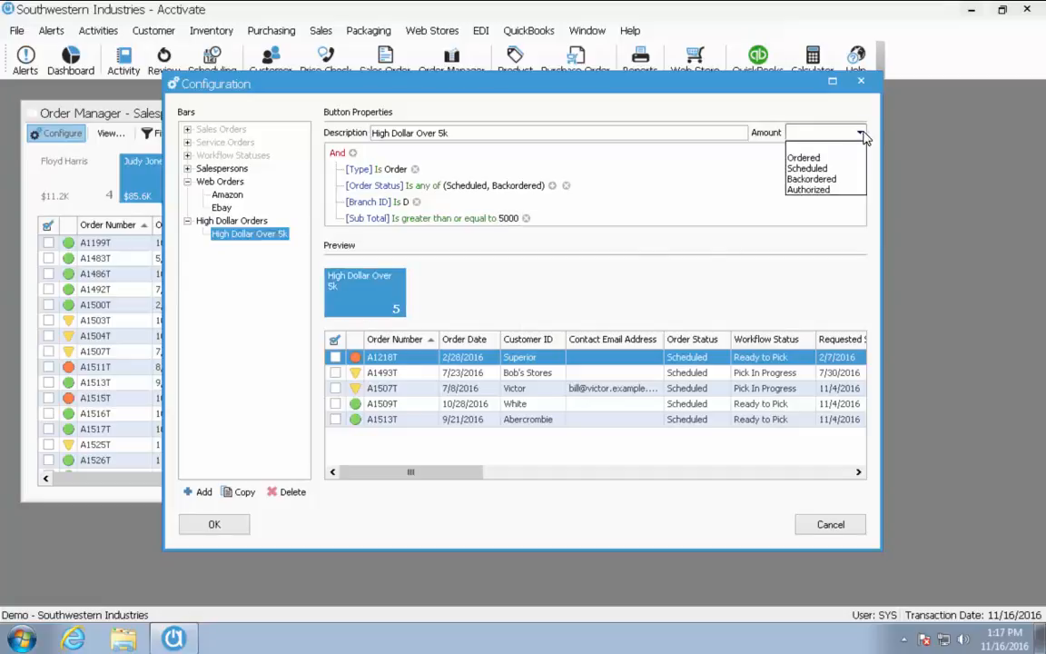
pyautogui.click(815, 158)
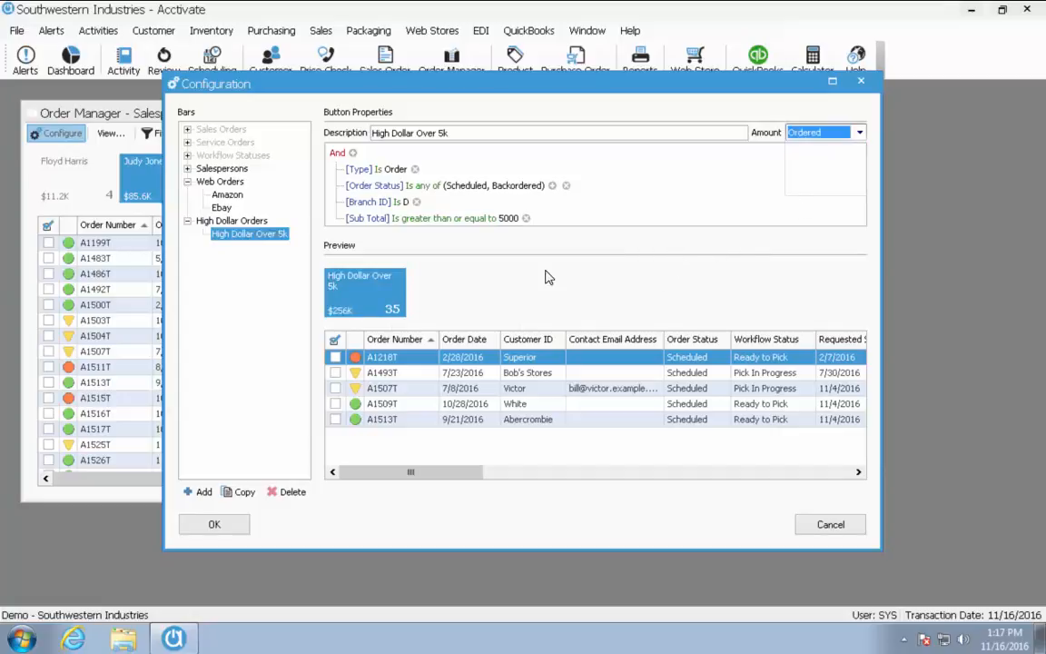
pyautogui.click(213, 525)
# Review the High Dollar Over 5k orders, then switch Order Manager to the Workflow Statuses view
pyautogui.click(111, 134)
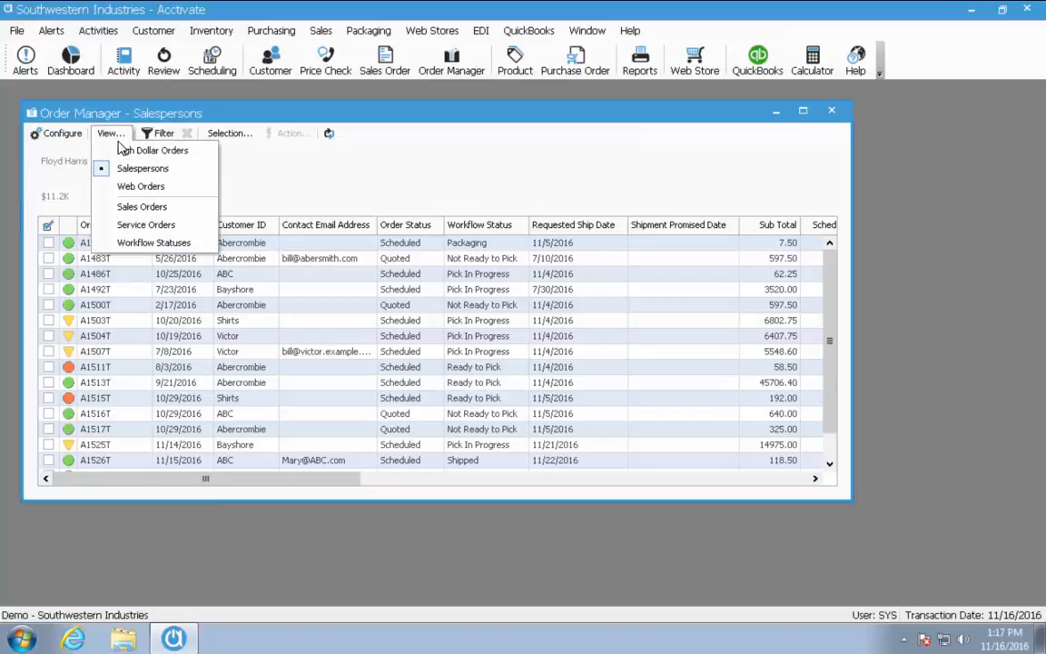
pyautogui.click(136, 152)
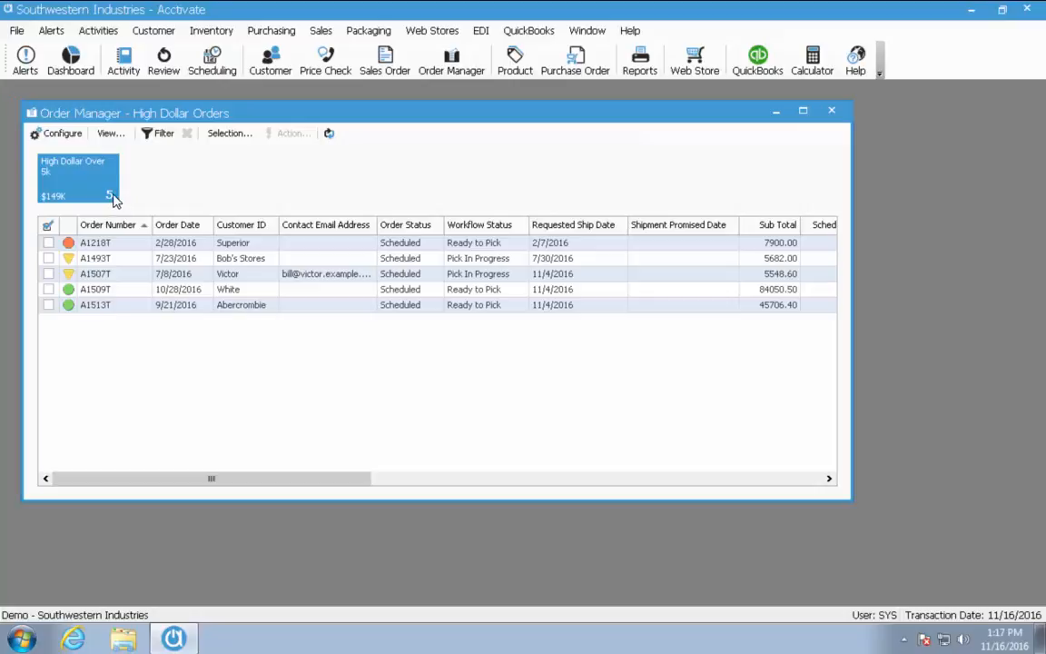
pyautogui.click(101, 193)
pyautogui.click(108, 134)
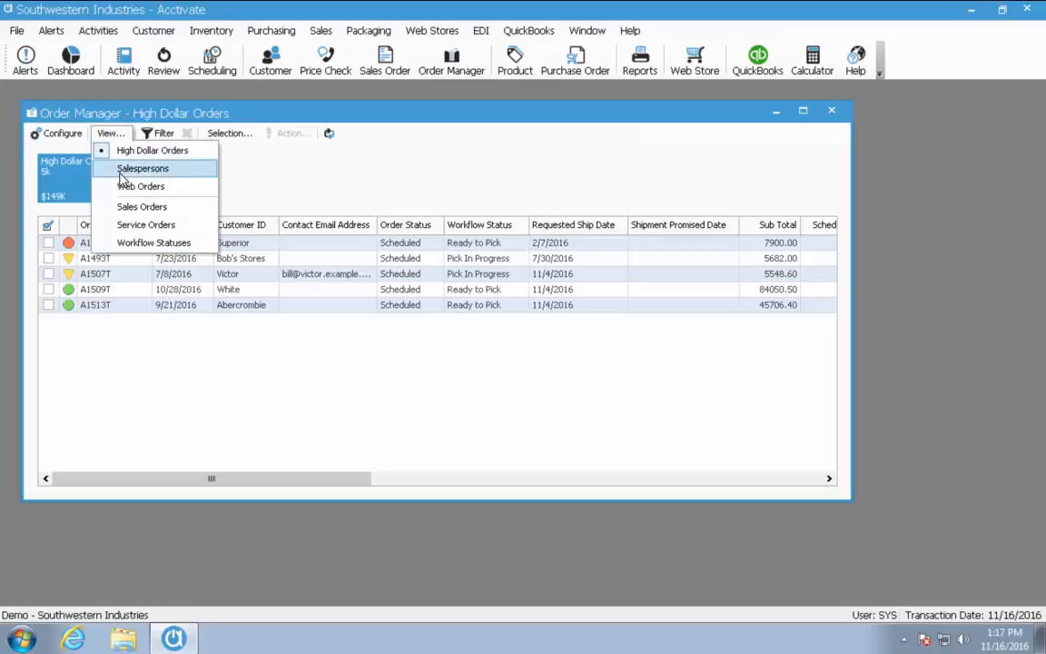
pyautogui.click(132, 242)
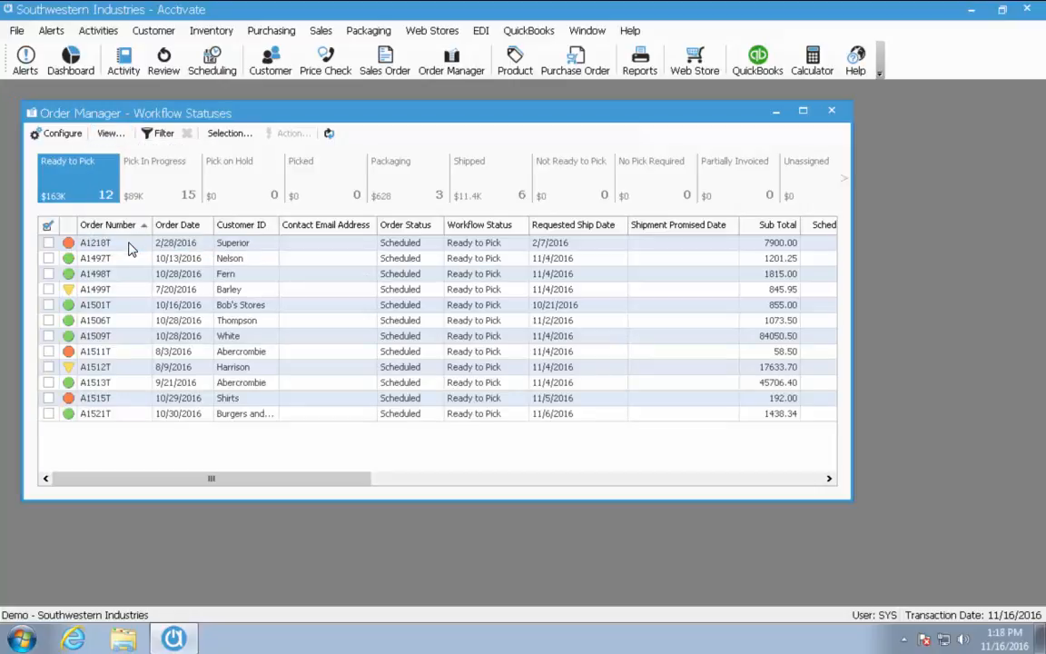
# Add a Customer ID = Abercrombie filter to the view and show its Shipped orders
pyautogui.click(162, 138)
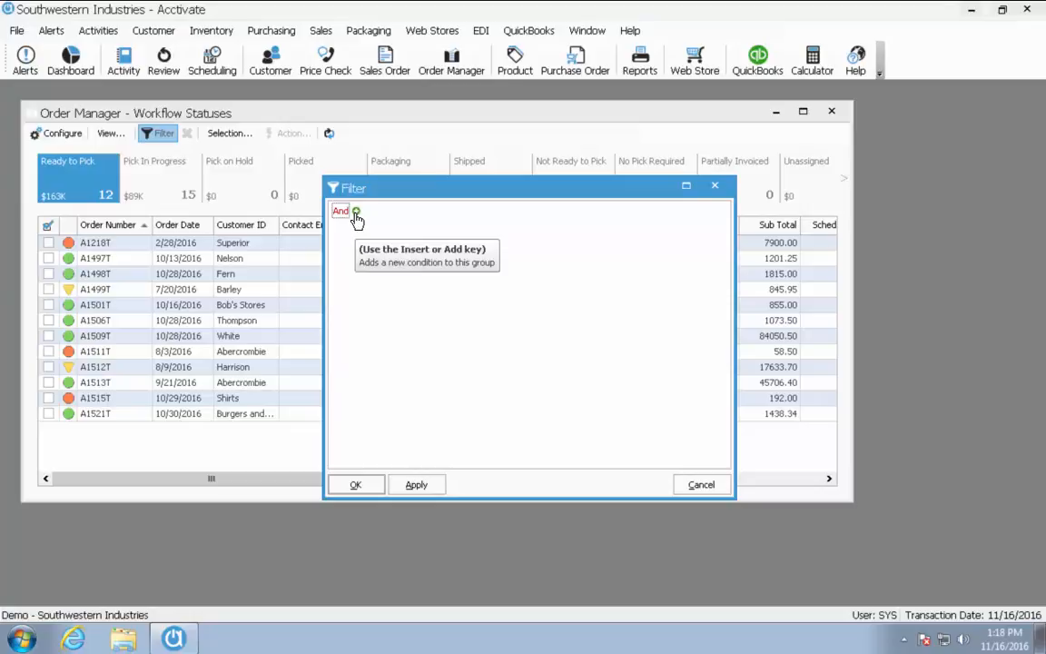
pyautogui.click(356, 215)
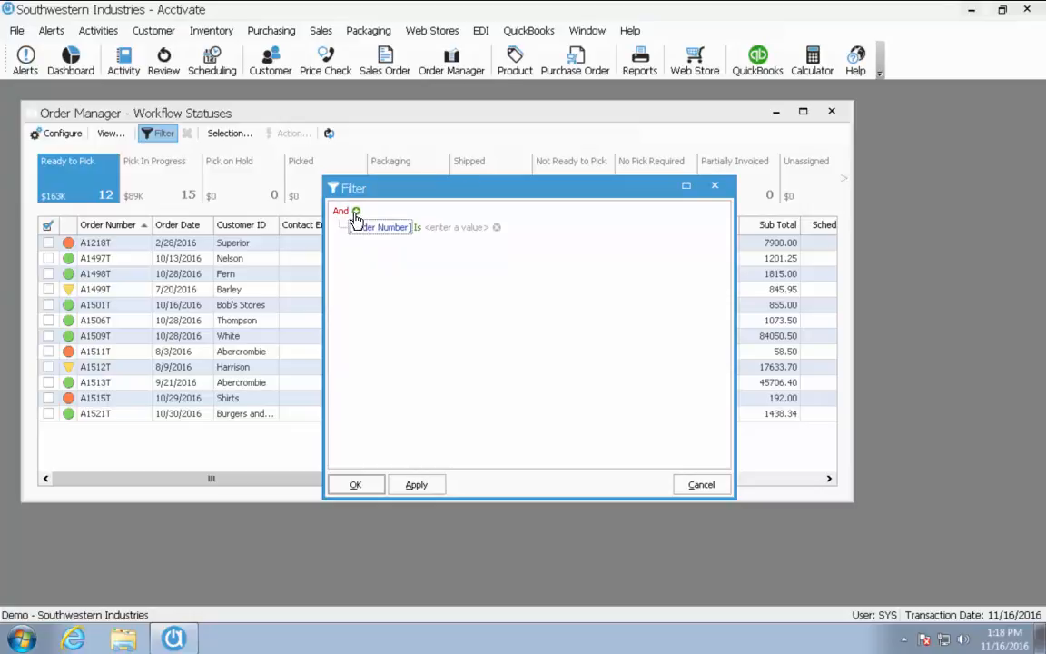
pyautogui.click(370, 231)
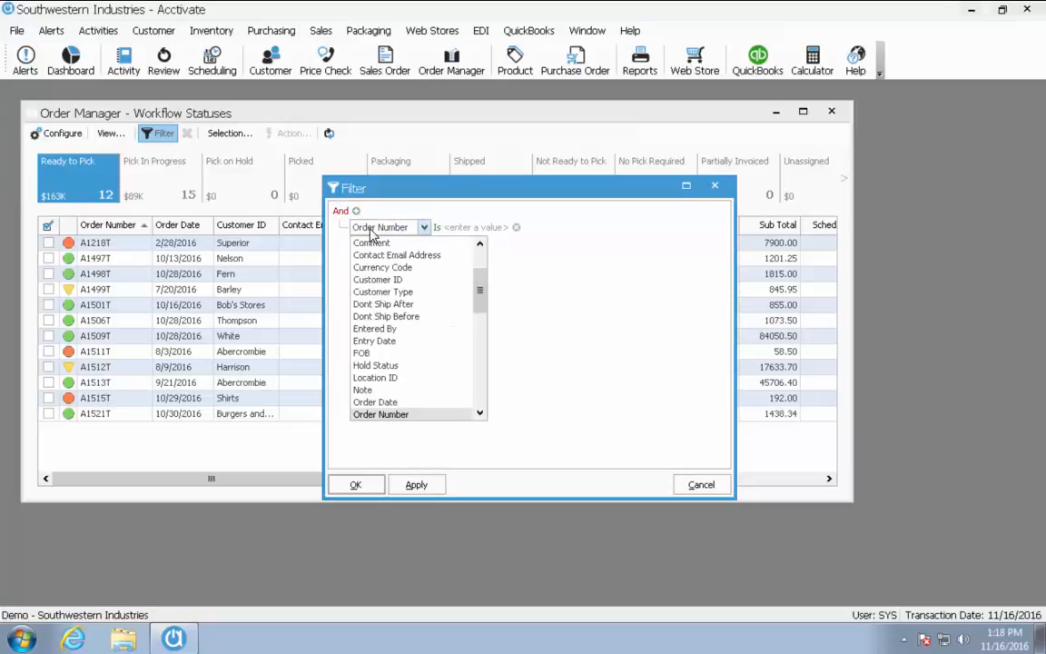
pyautogui.click(400, 279)
pyautogui.click(454, 229)
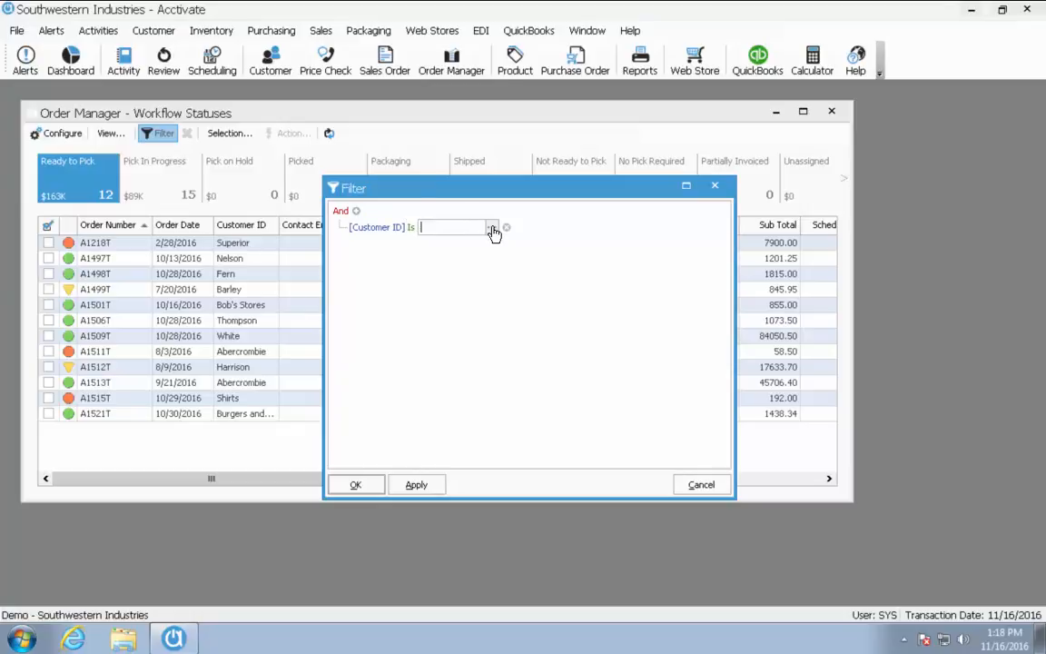
pyautogui.click(492, 229)
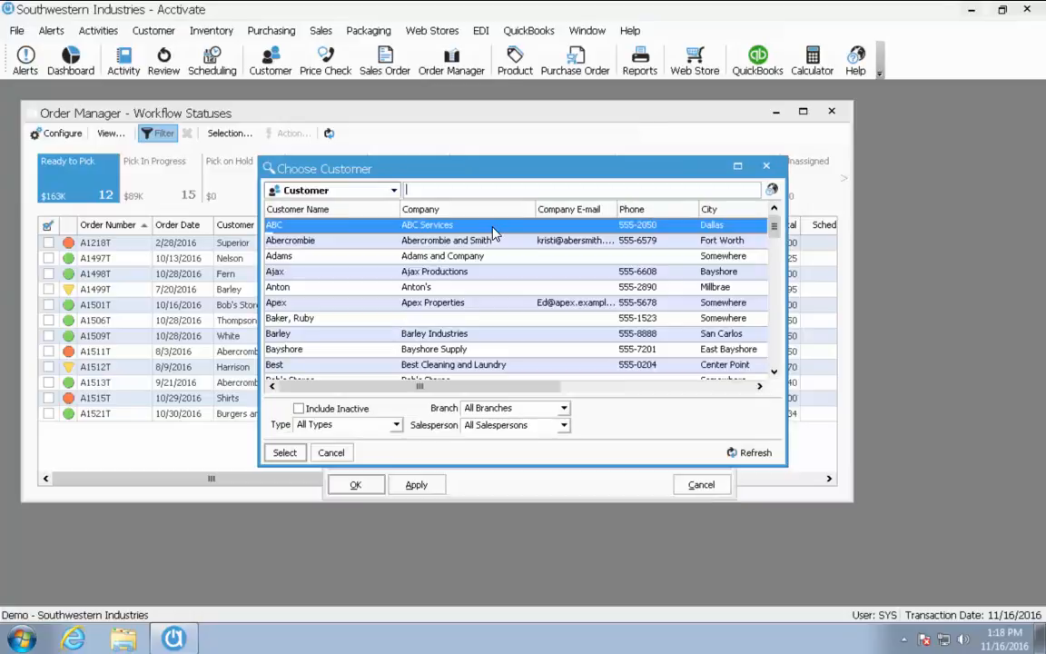
pyautogui.click(418, 241)
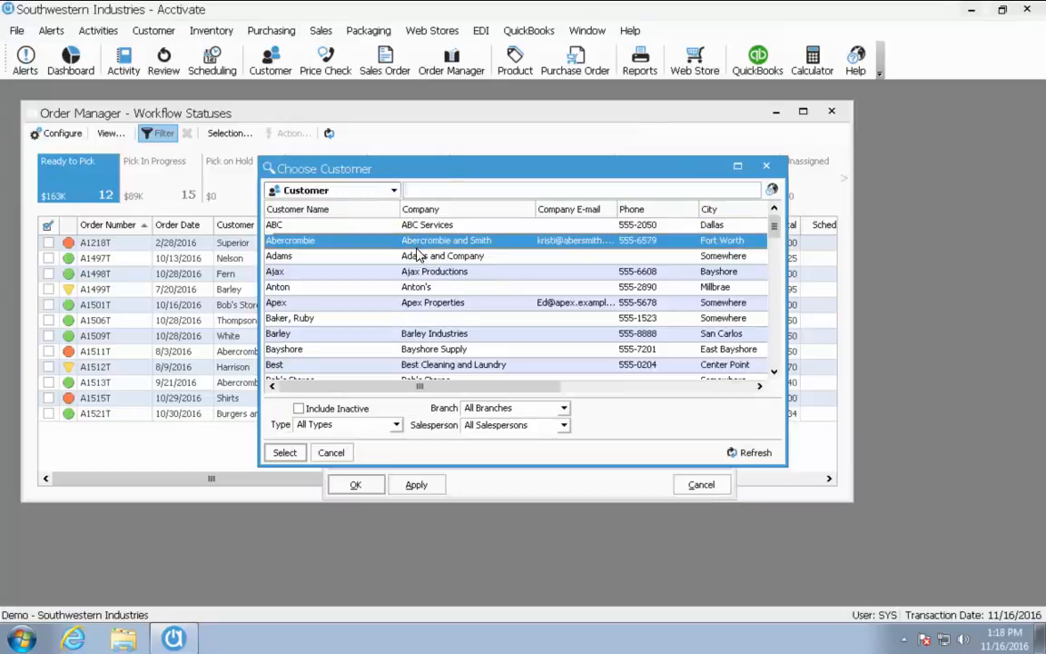
pyautogui.click(296, 454)
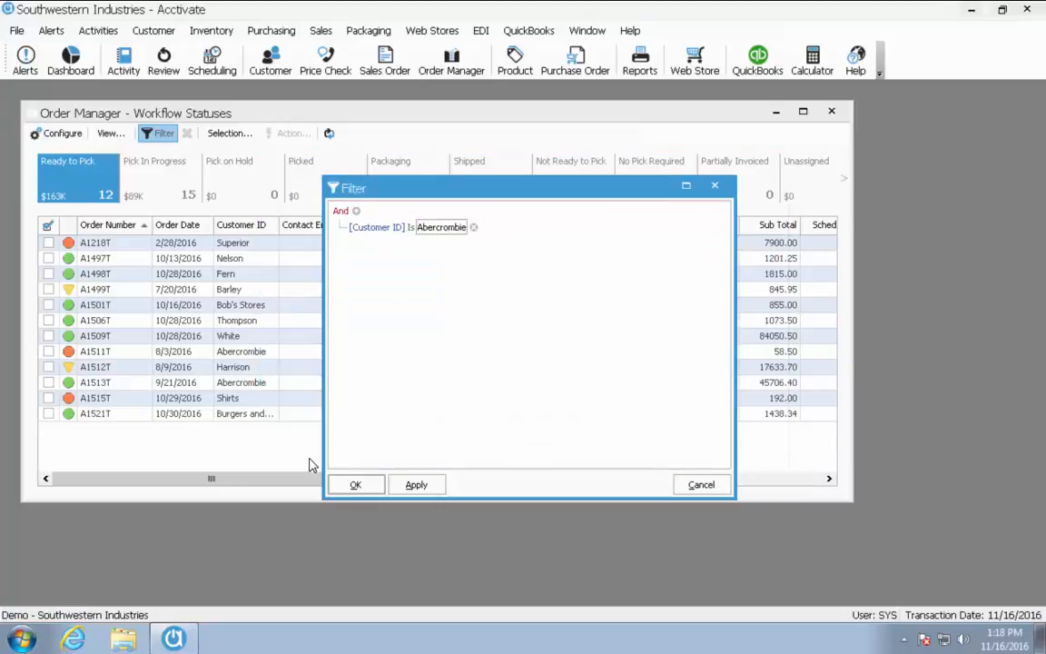
pyautogui.click(410, 486)
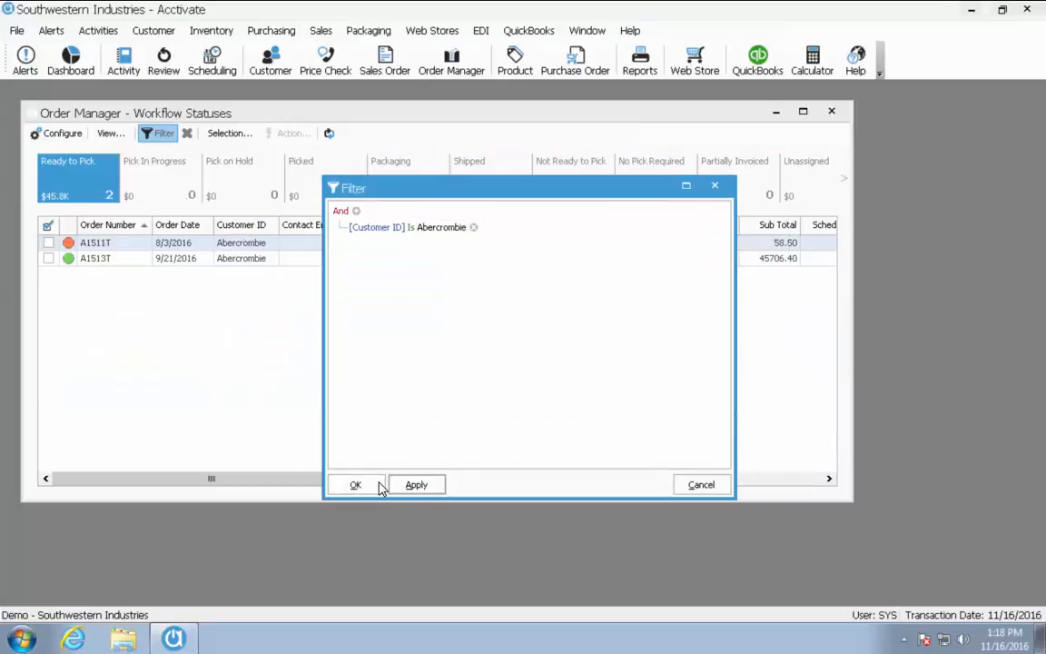
pyautogui.click(378, 487)
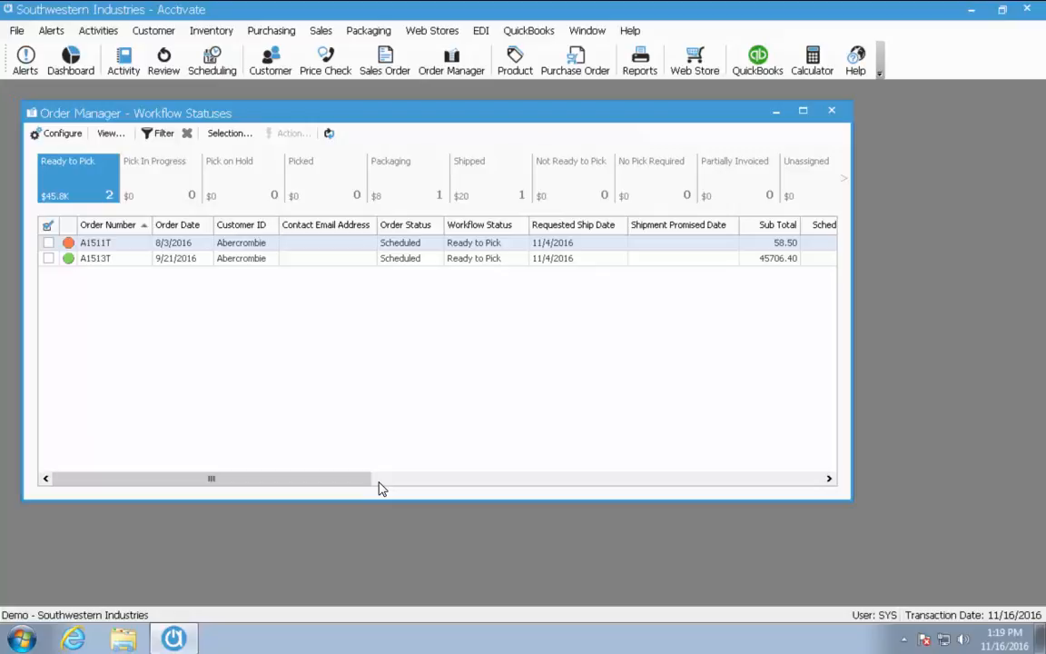
pyautogui.click(466, 179)
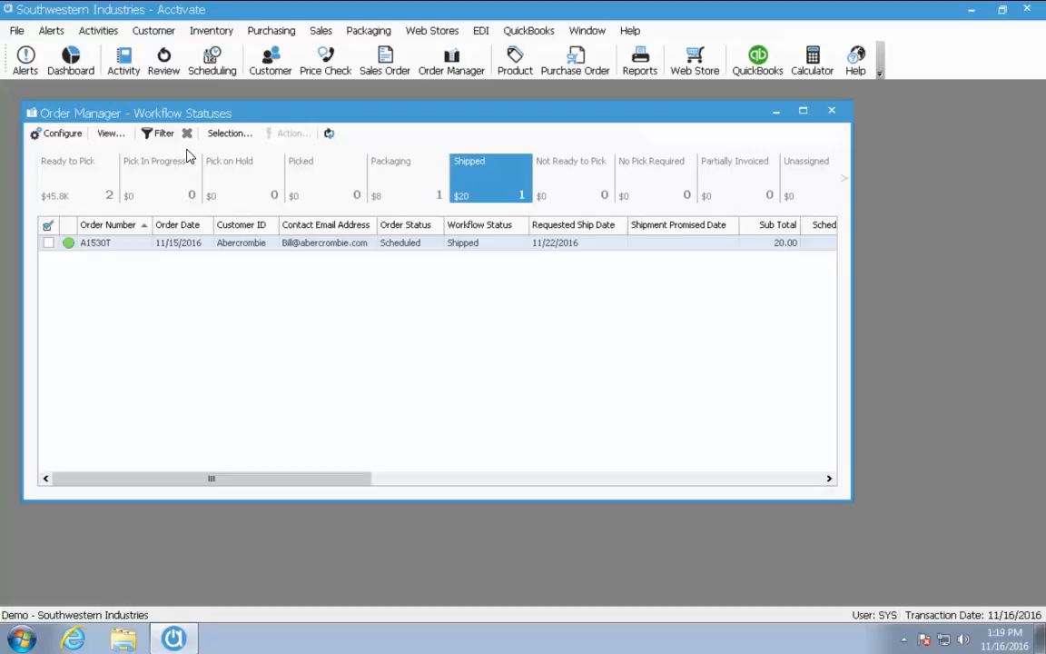
pyautogui.click(163, 134)
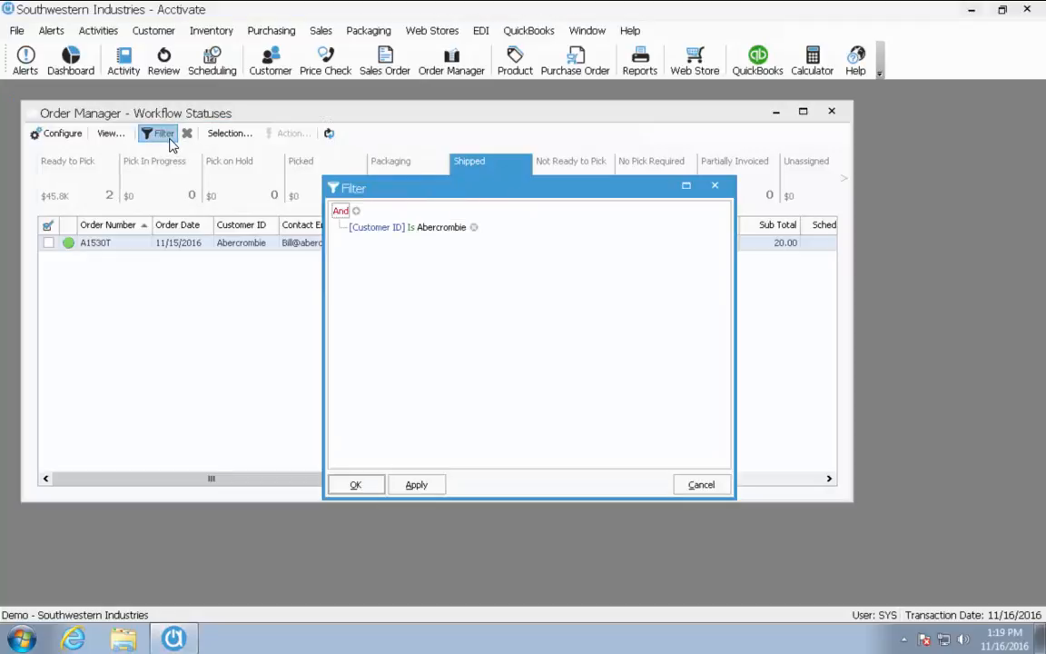
pyautogui.click(474, 228)
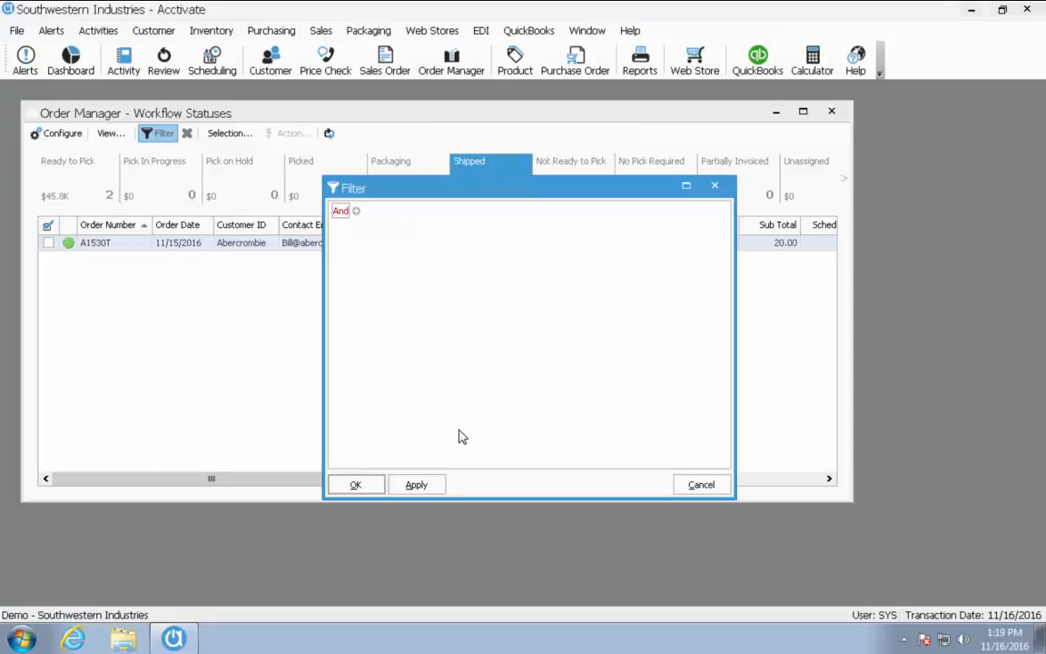
pyautogui.click(418, 487)
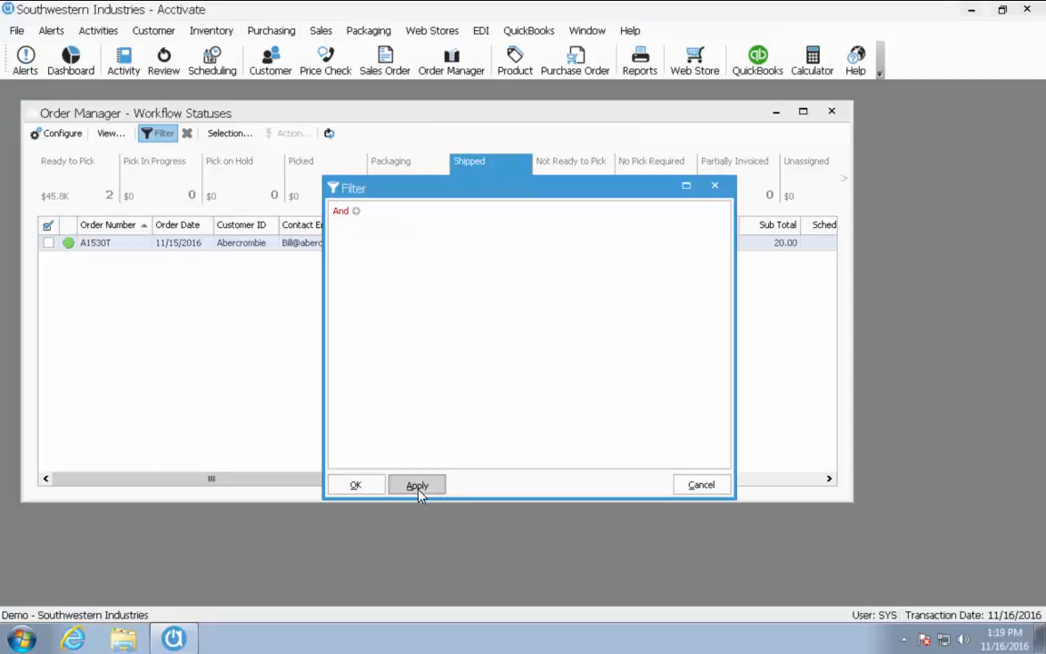
pyautogui.click(356, 211)
pyautogui.click(362, 232)
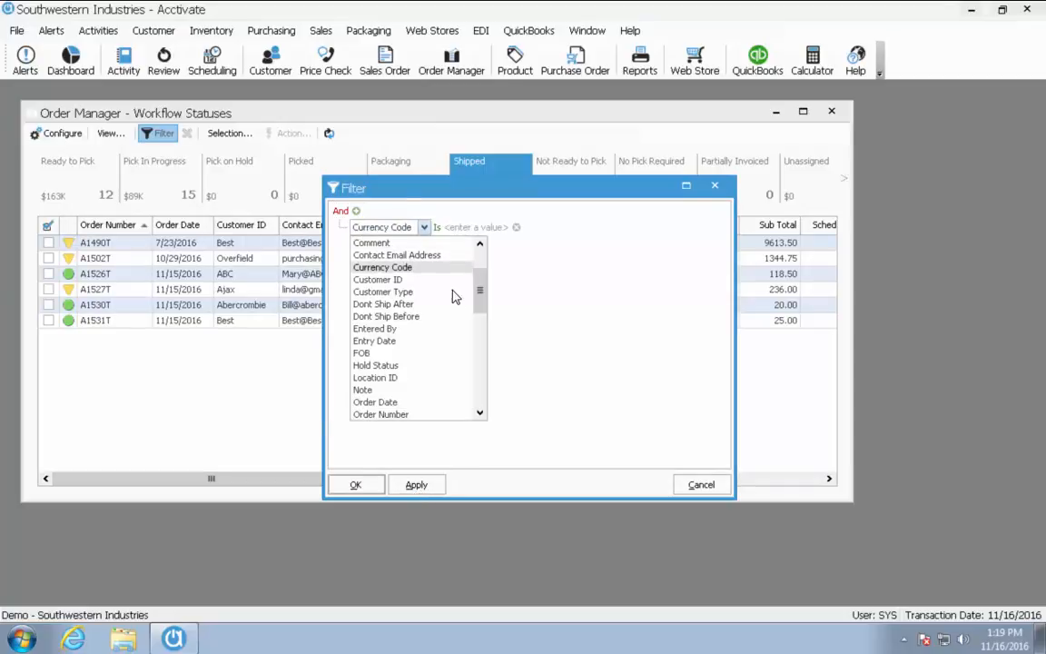
pyautogui.click(422, 281)
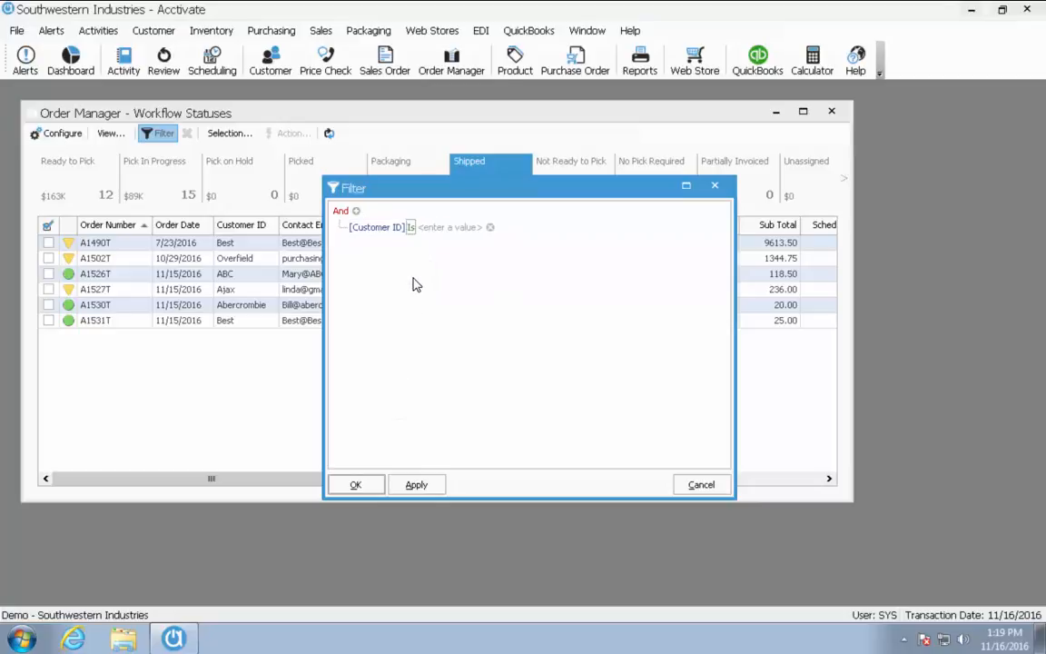
pyautogui.click(449, 228)
pyautogui.click(491, 228)
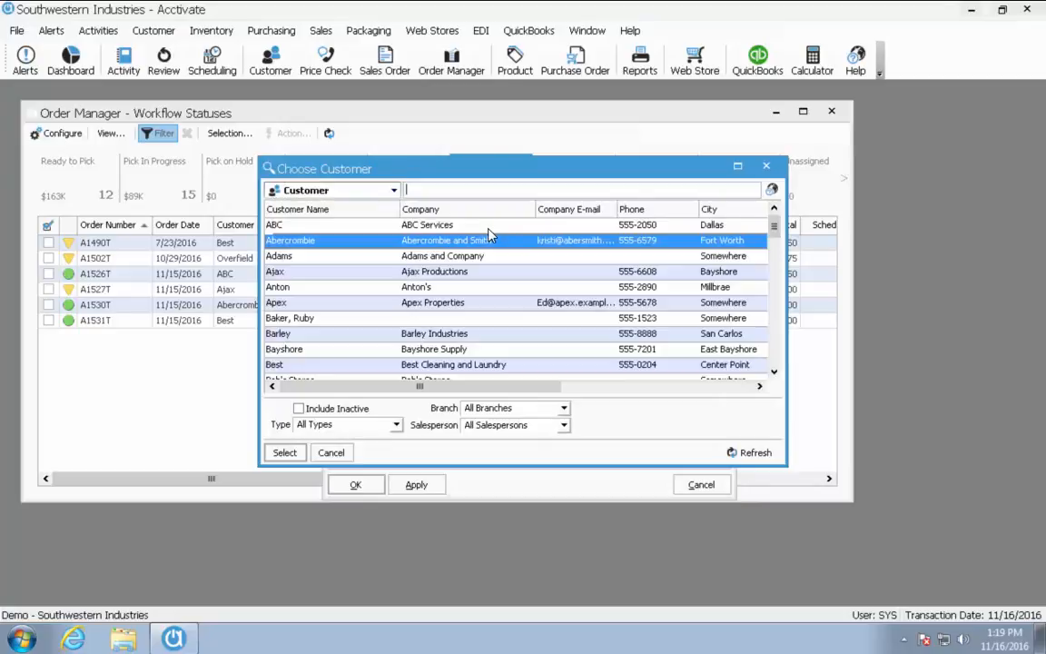
pyautogui.click(284, 452)
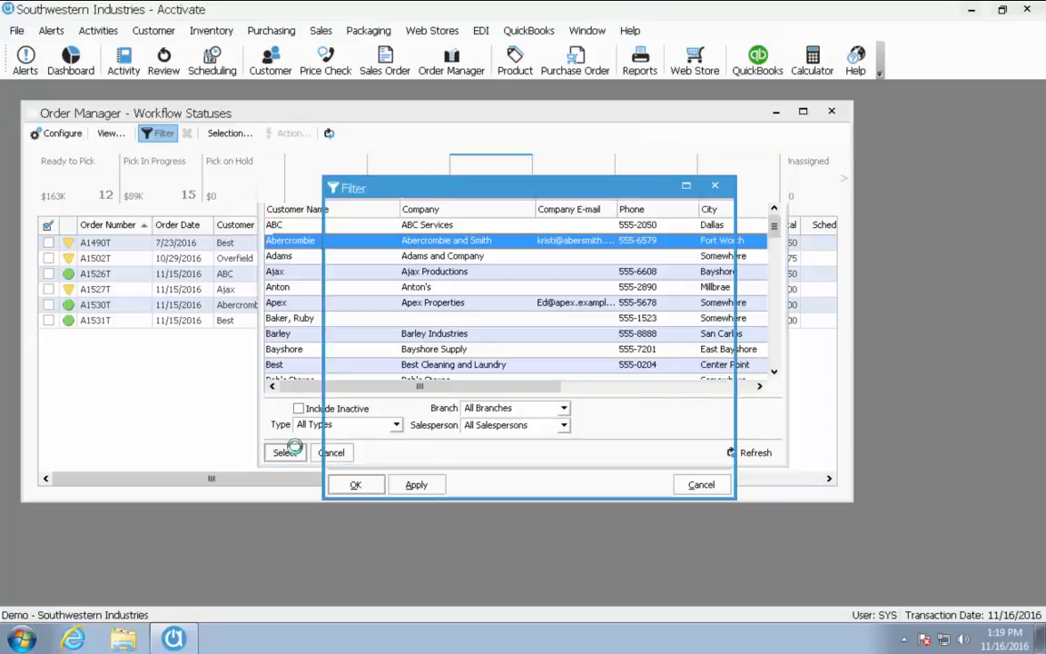
pyautogui.click(411, 486)
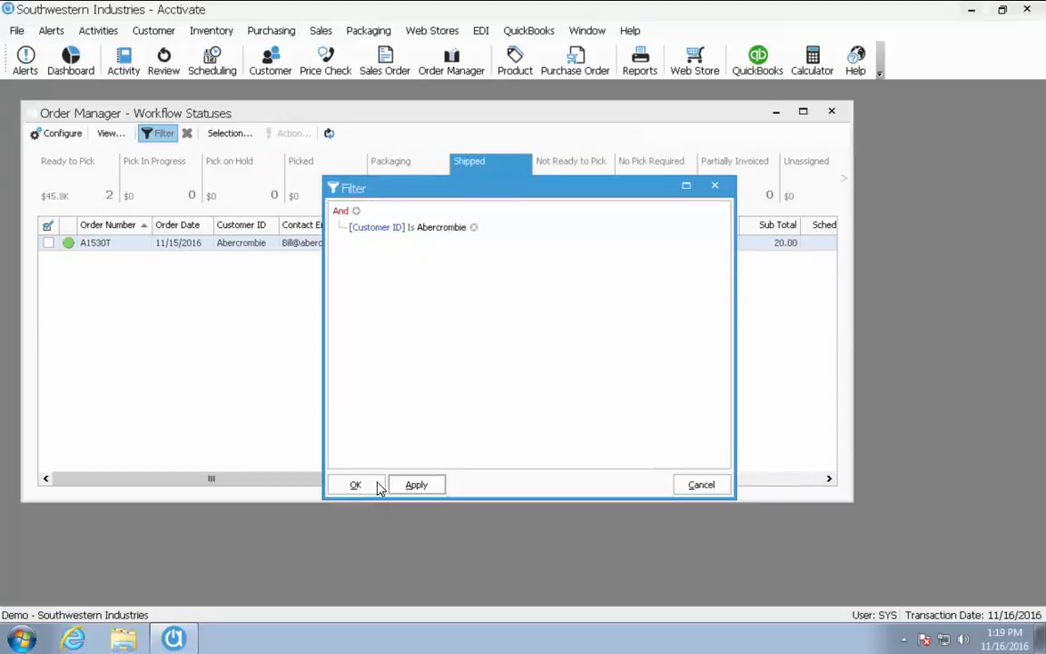
pyautogui.click(370, 485)
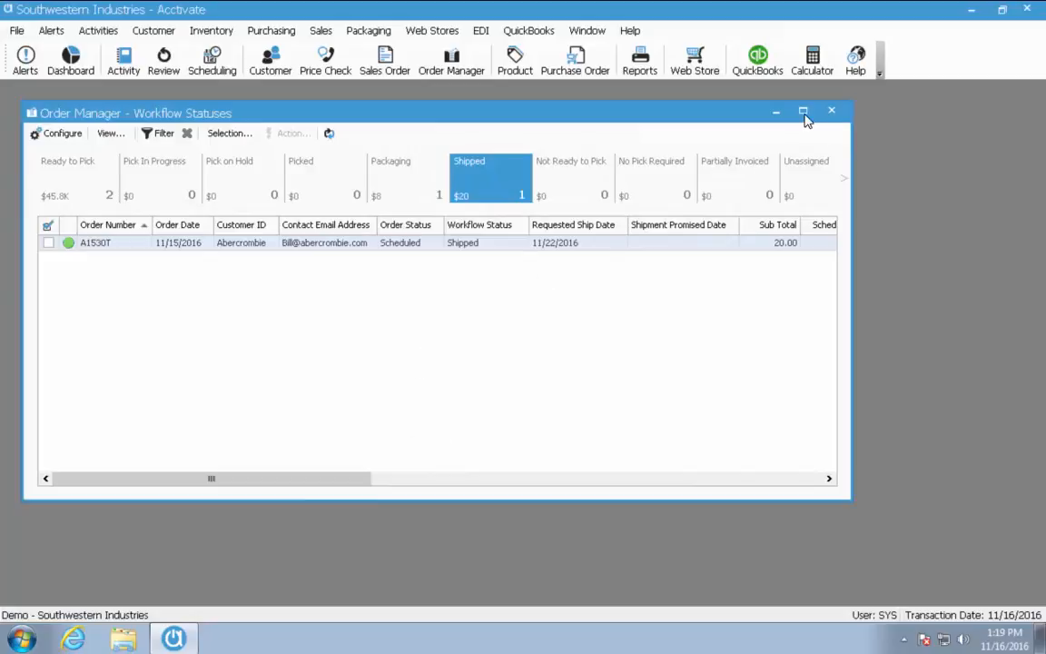
# Close and reopen Order Manager to clear the customer filter
pyautogui.click(831, 111)
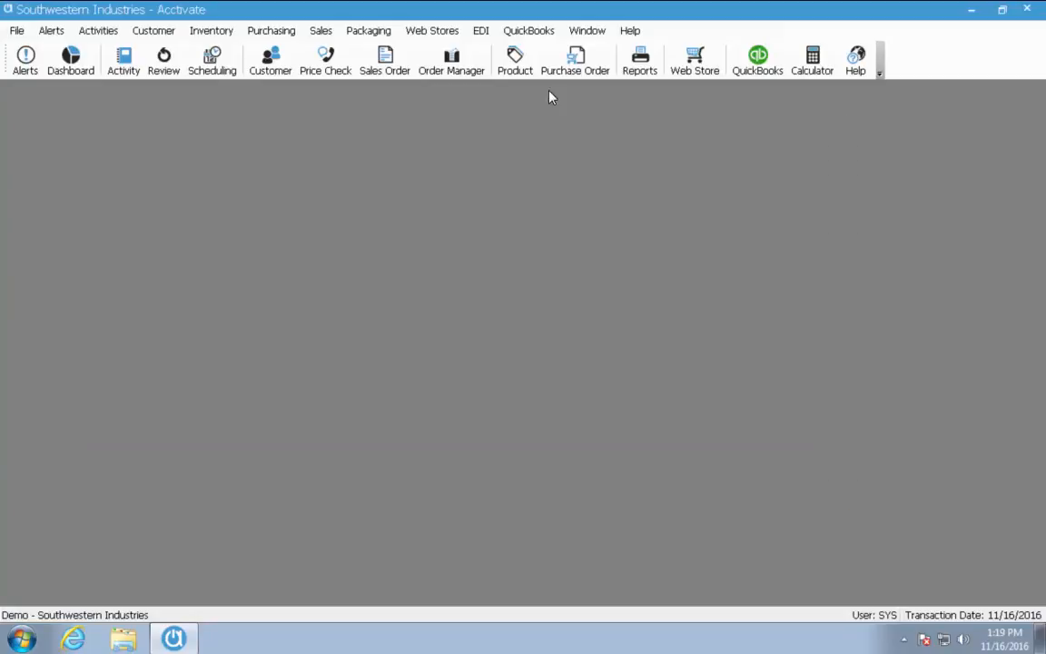
pyautogui.click(461, 78)
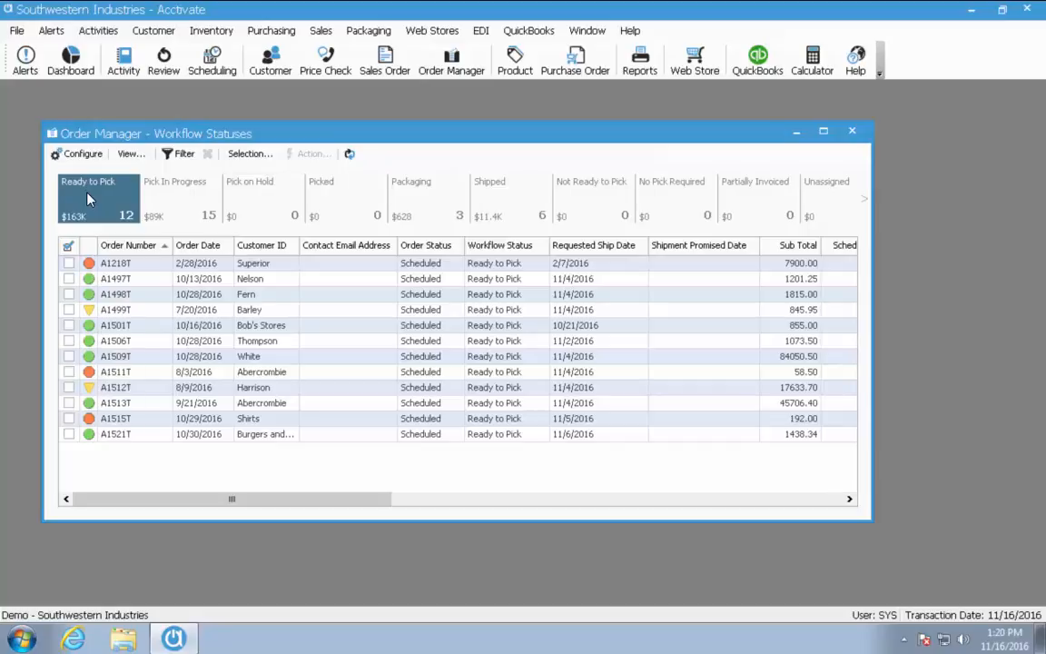
pyautogui.click(69, 246)
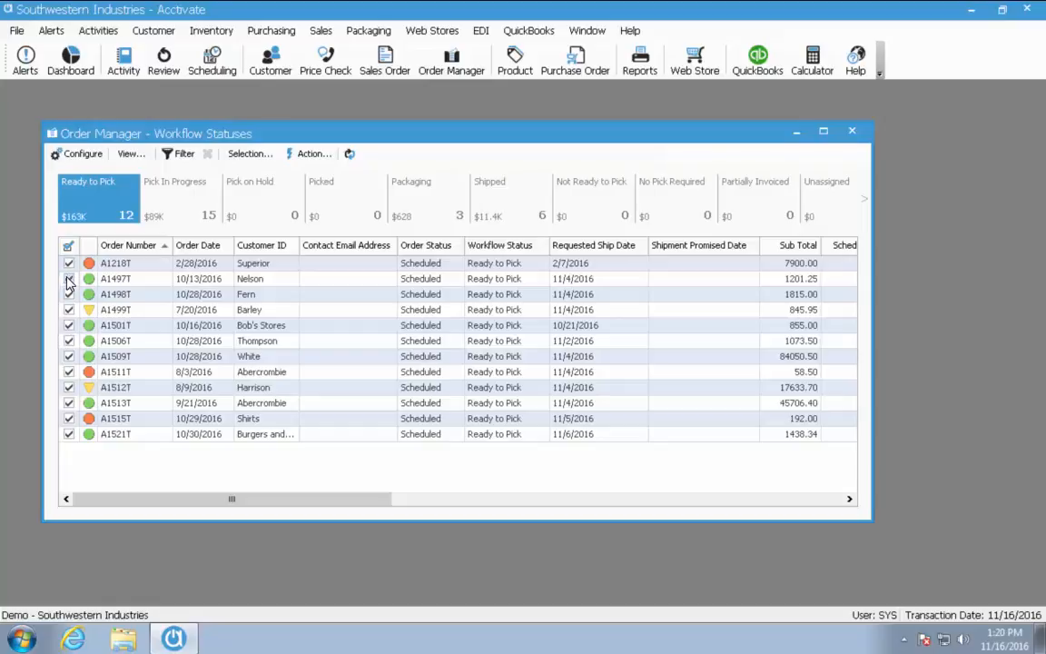
pyautogui.click(69, 279)
pyautogui.click(69, 310)
pyautogui.click(69, 340)
pyautogui.click(69, 372)
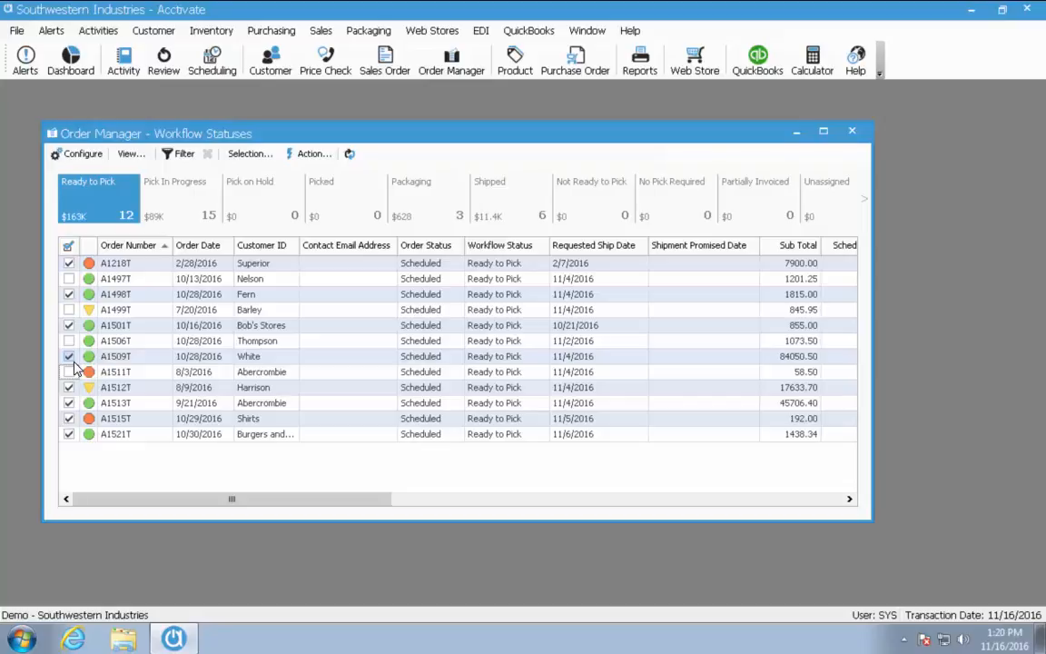
pyautogui.click(68, 246)
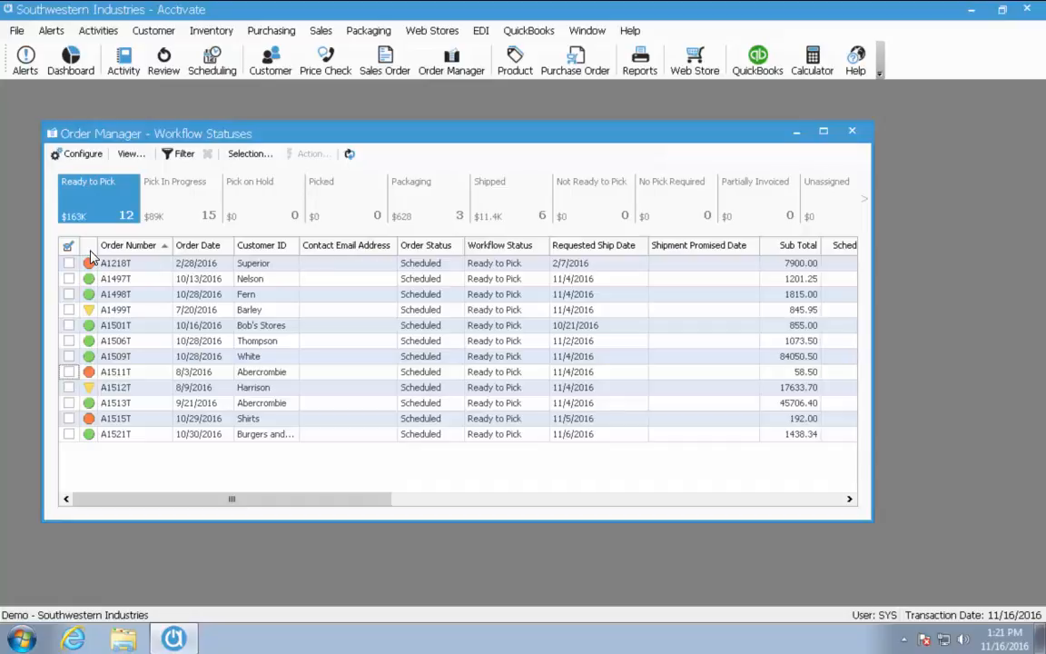
# Sort Ready to Pick orders by status with green first, and select A1521T through A1506T
pyautogui.click(89, 246)
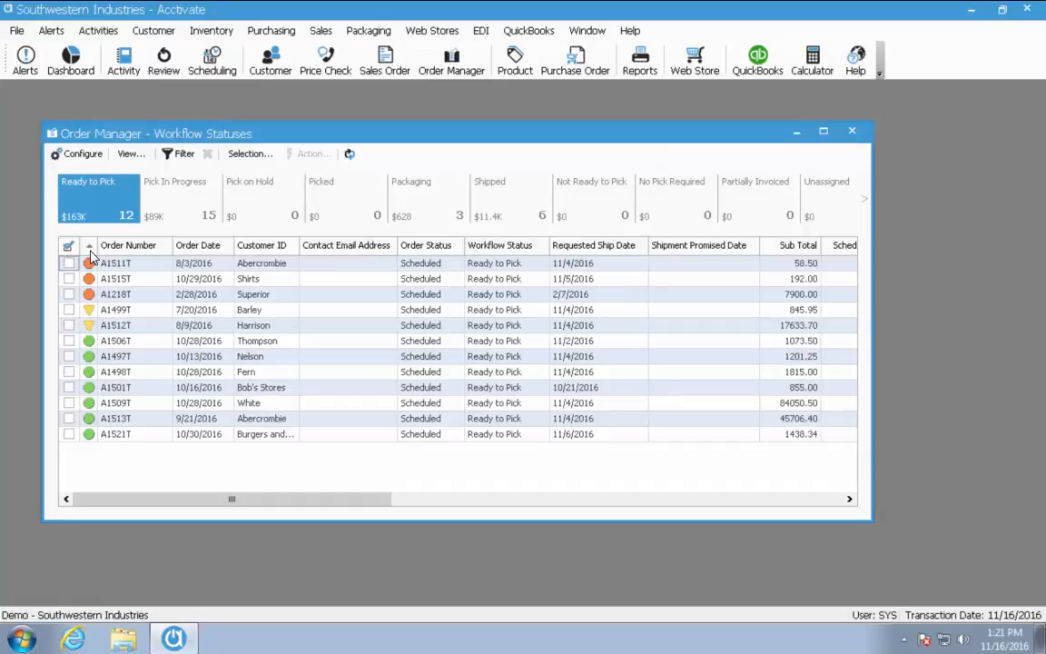
pyautogui.click(89, 246)
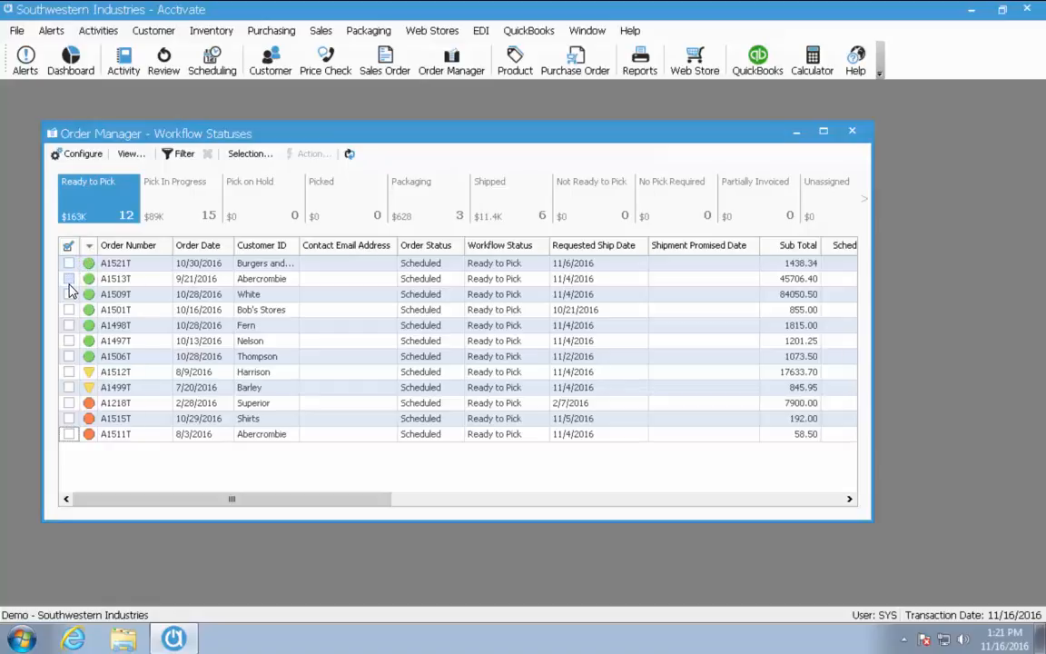
pyautogui.click(193, 262)
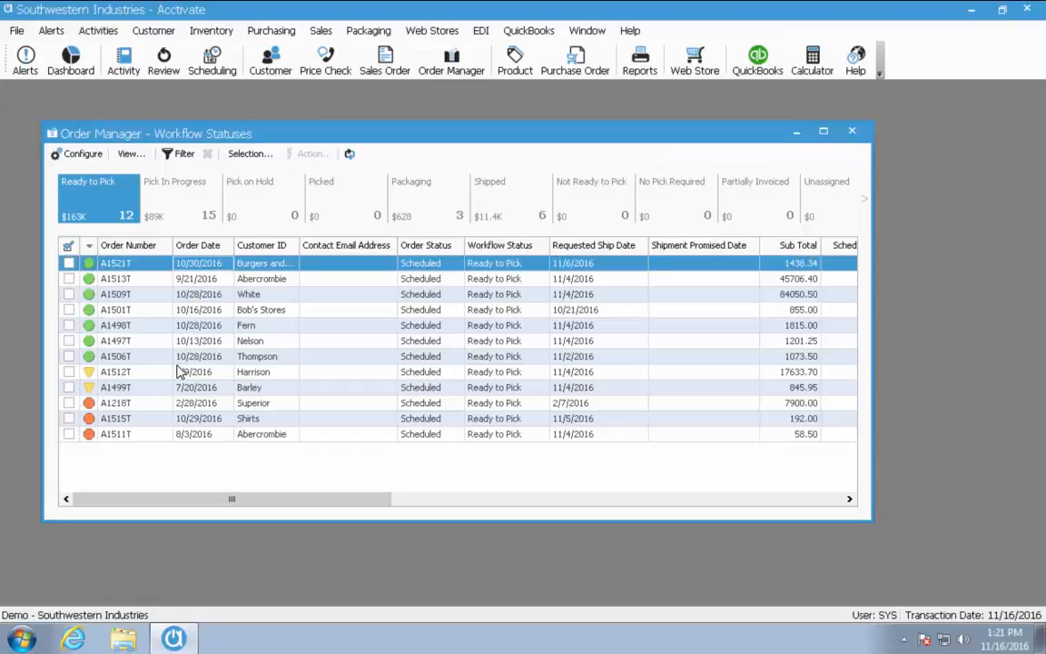
pyautogui.keyDown('shift'); pyautogui.click(175, 360); pyautogui.keyUp('shift')
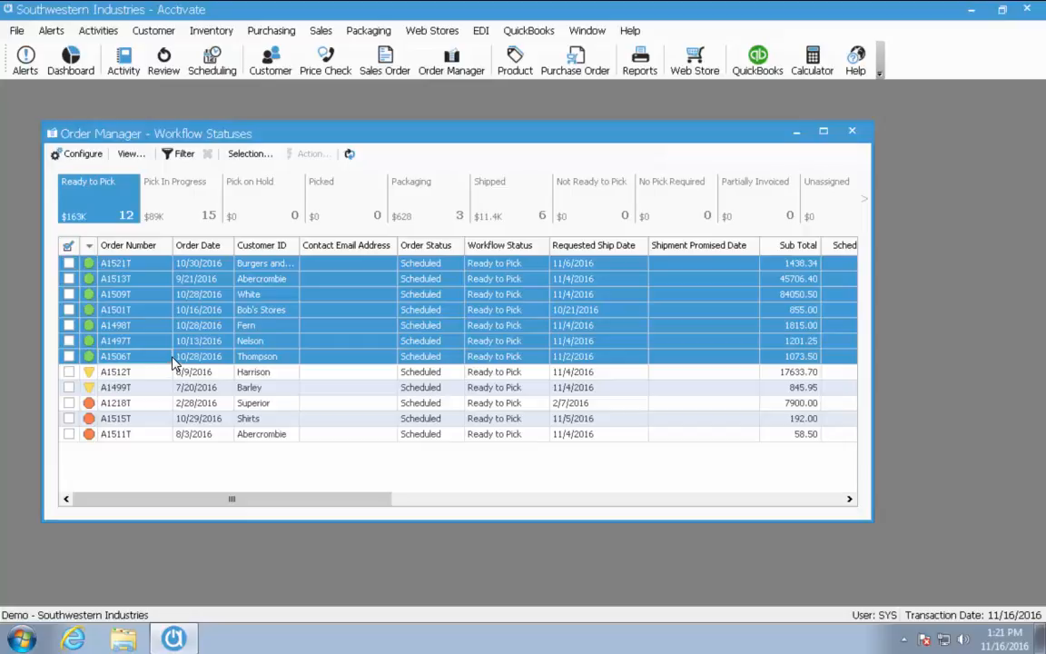
pyautogui.click(246, 156)
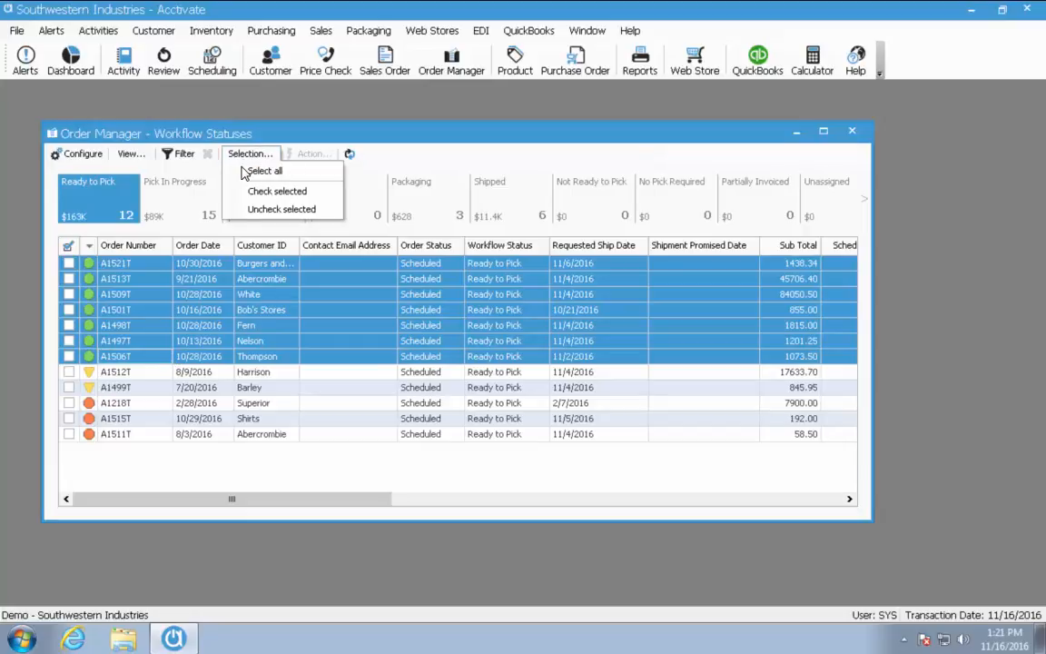
# Check the seven selected green-status orders and bring up the Action list
pyautogui.click(244, 192)
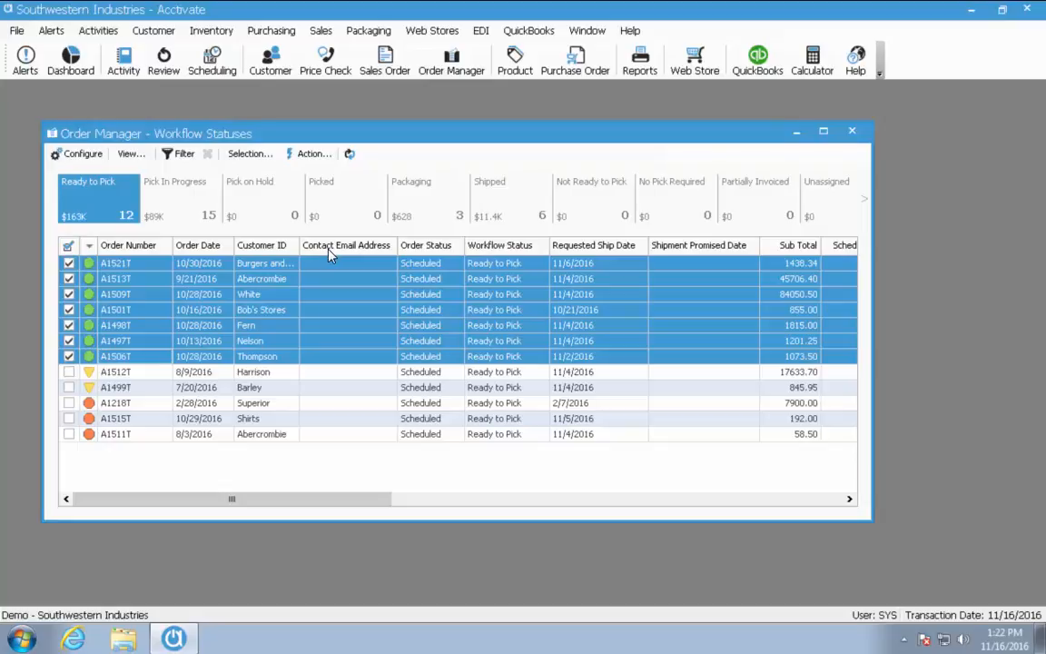
pyautogui.click(313, 156)
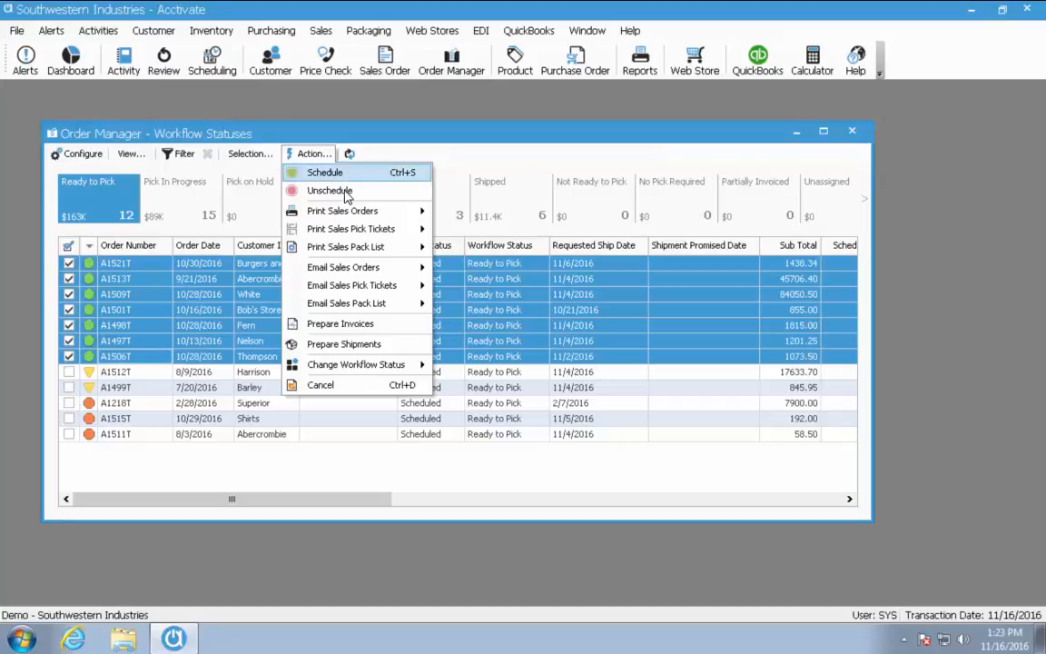
# Print pick tickets for the seven checked orders, confirming with Yes
pyautogui.moveTo(368, 232)
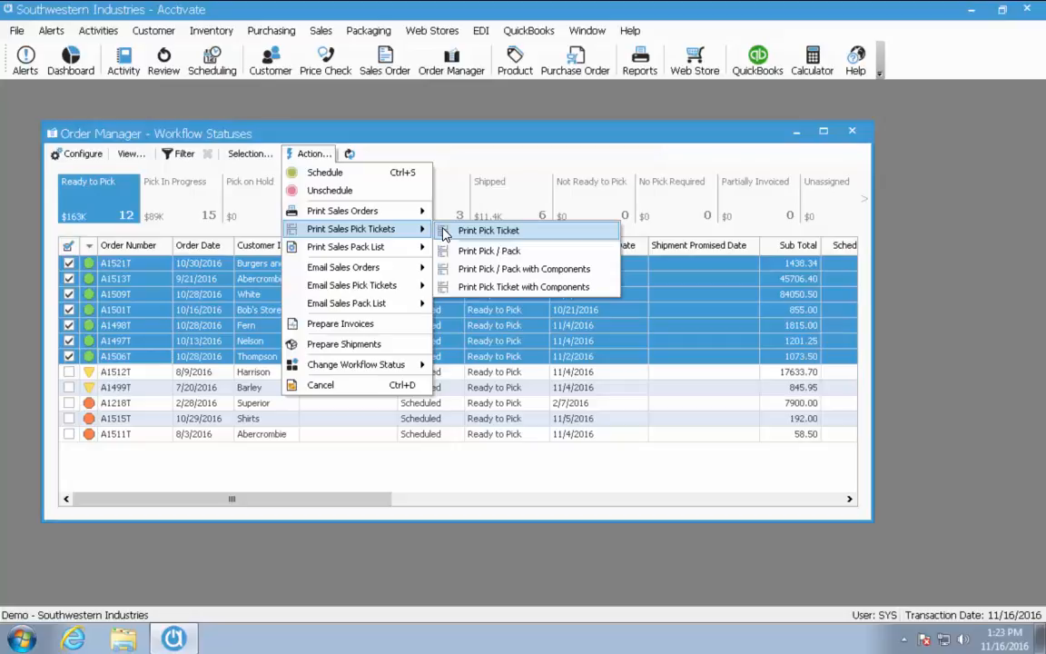
pyautogui.click(489, 230)
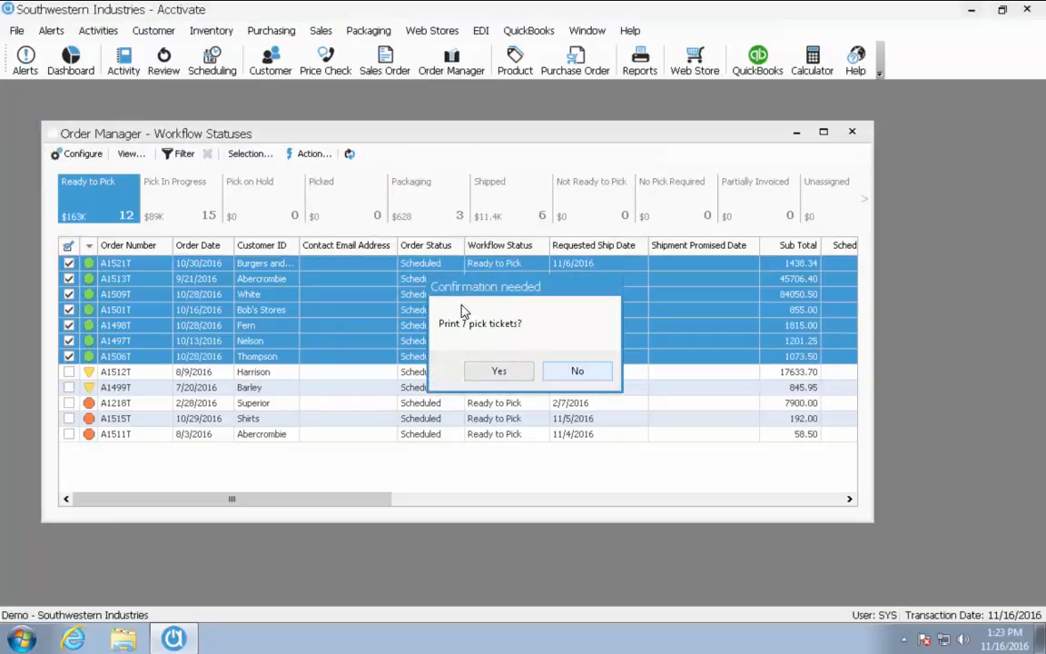
pyautogui.click(496, 372)
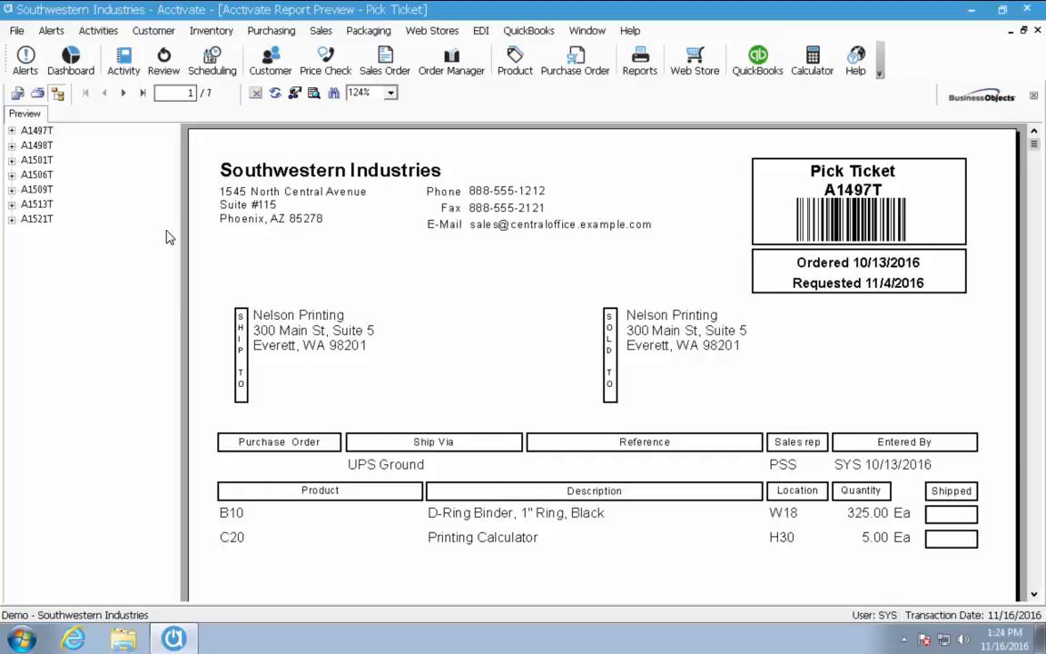
# Close the Pick Ticket report preview
pyautogui.click(1037, 31)
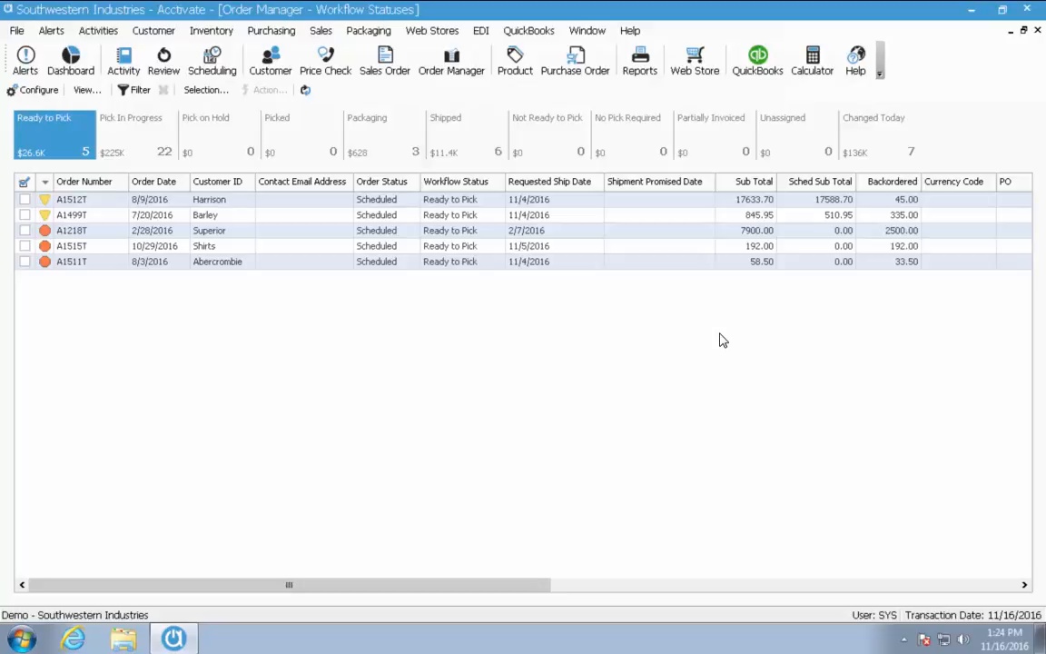
# Show the 22 Pick In Progress orders, worth $225K
pyautogui.click(156, 137)
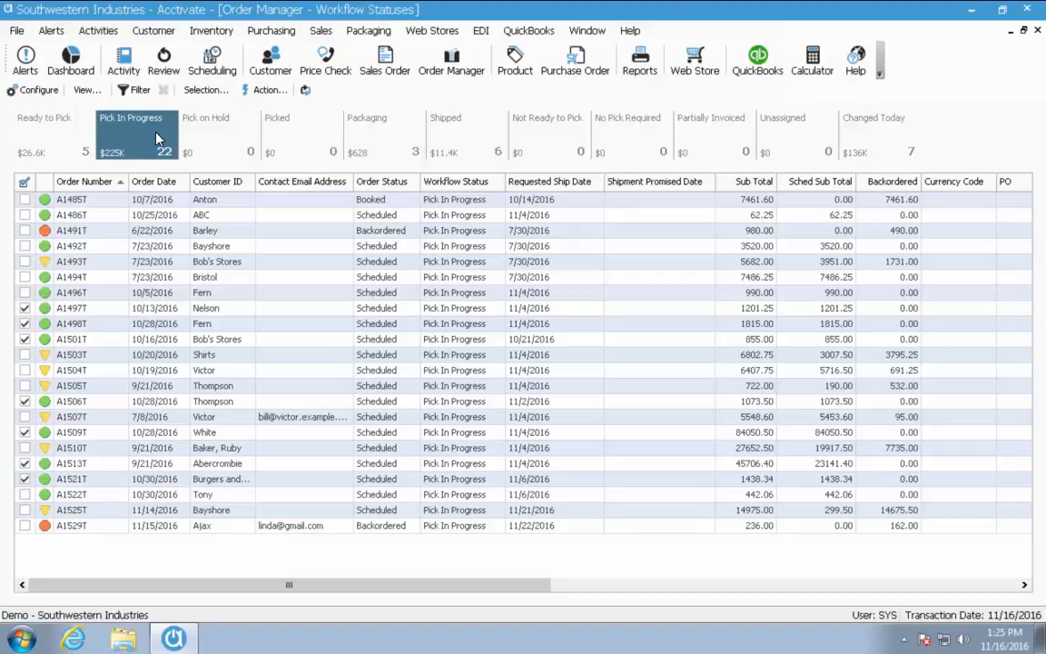
# Browse the Action list, then check and uncheck all 22 Pick In Progress orders
pyautogui.click(264, 90)
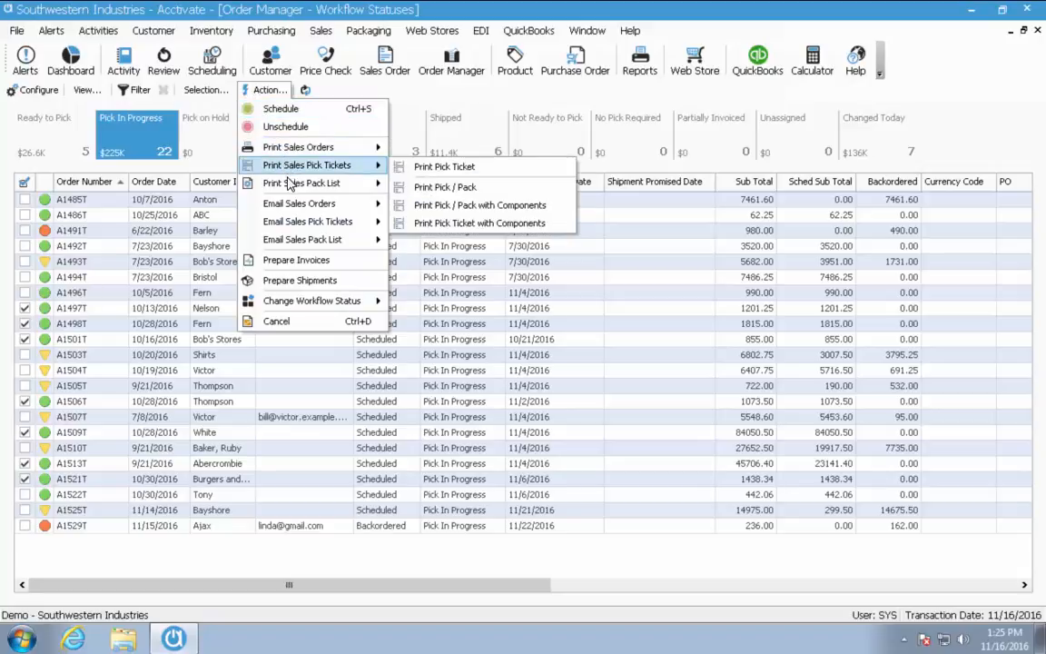
pyautogui.moveTo(291, 185)
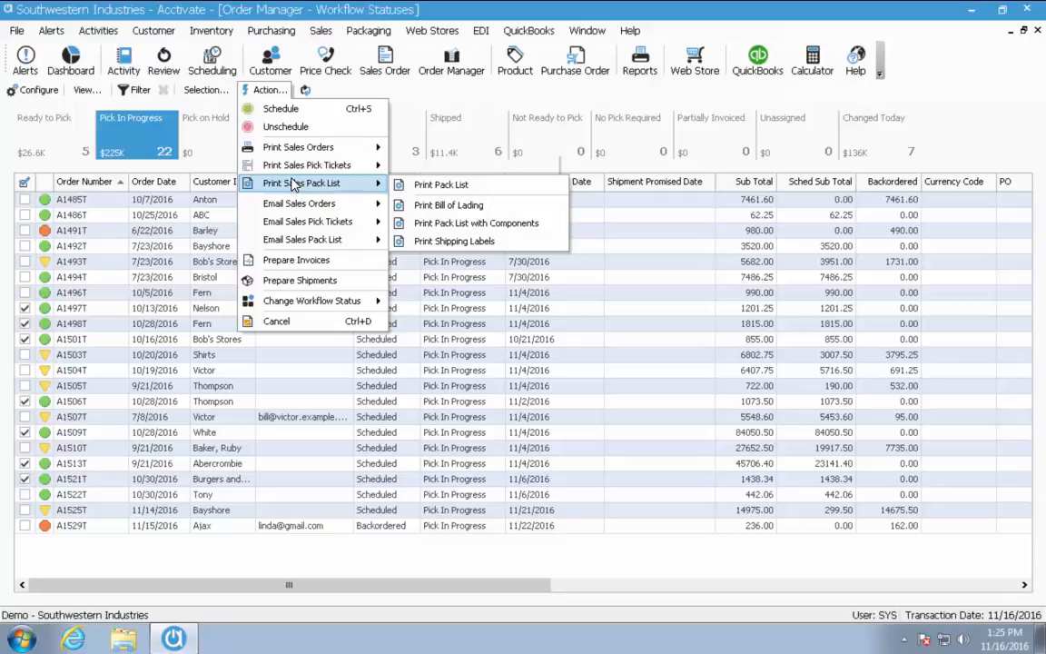
pyautogui.click(24, 183)
pyautogui.click(24, 182)
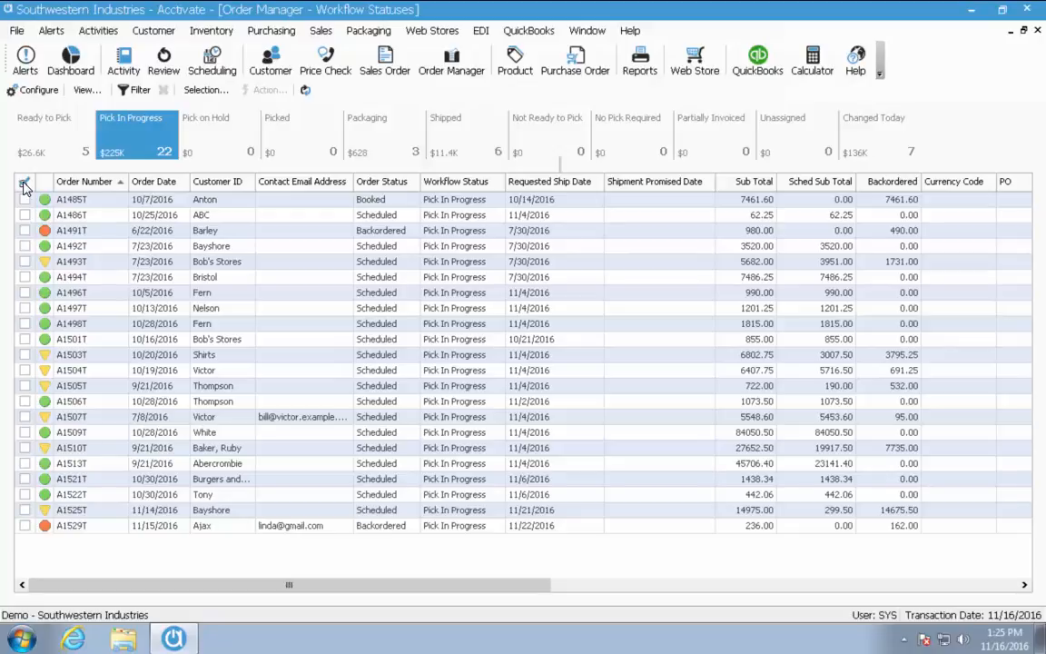
# Check all six Shipped orders and choose Prepare Invoices from the Action list
pyautogui.click(457, 151)
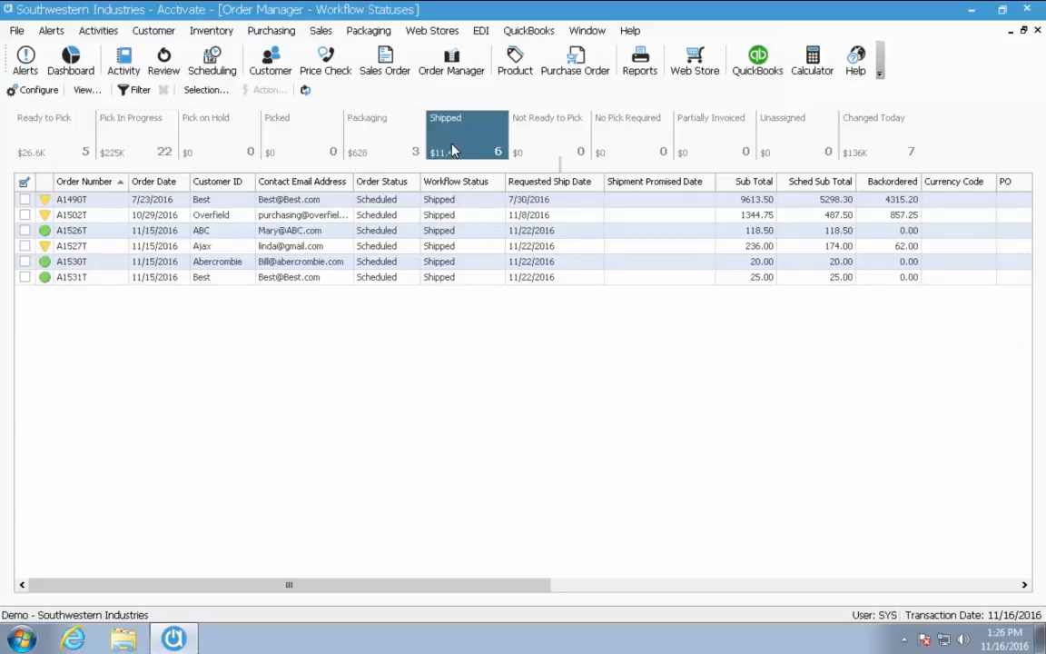
pyautogui.click(24, 183)
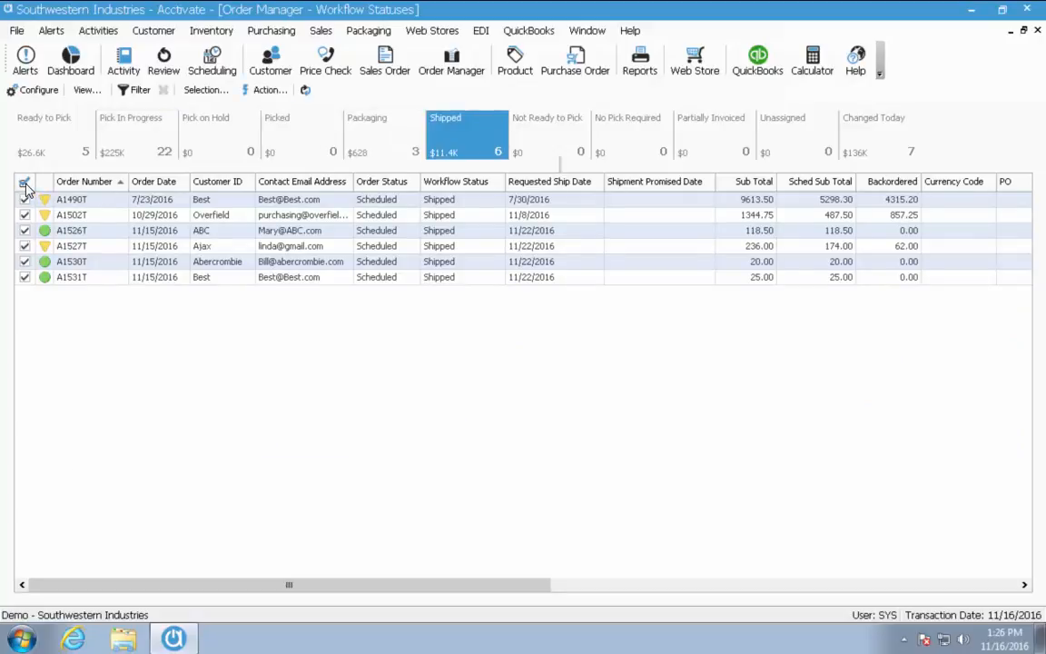
pyautogui.click(269, 91)
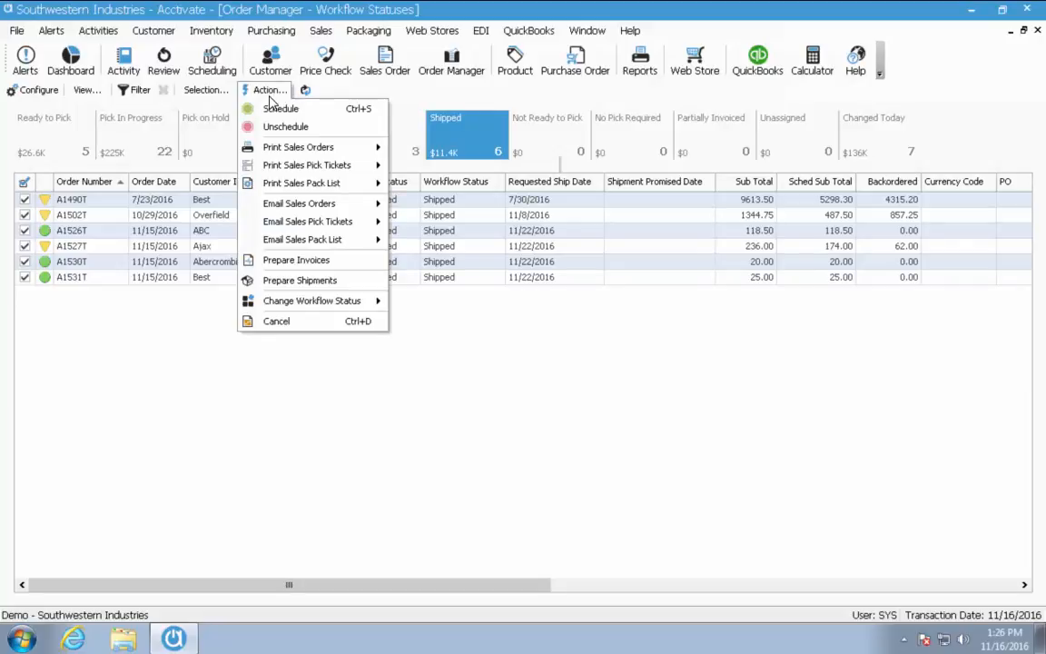
pyautogui.click(297, 261)
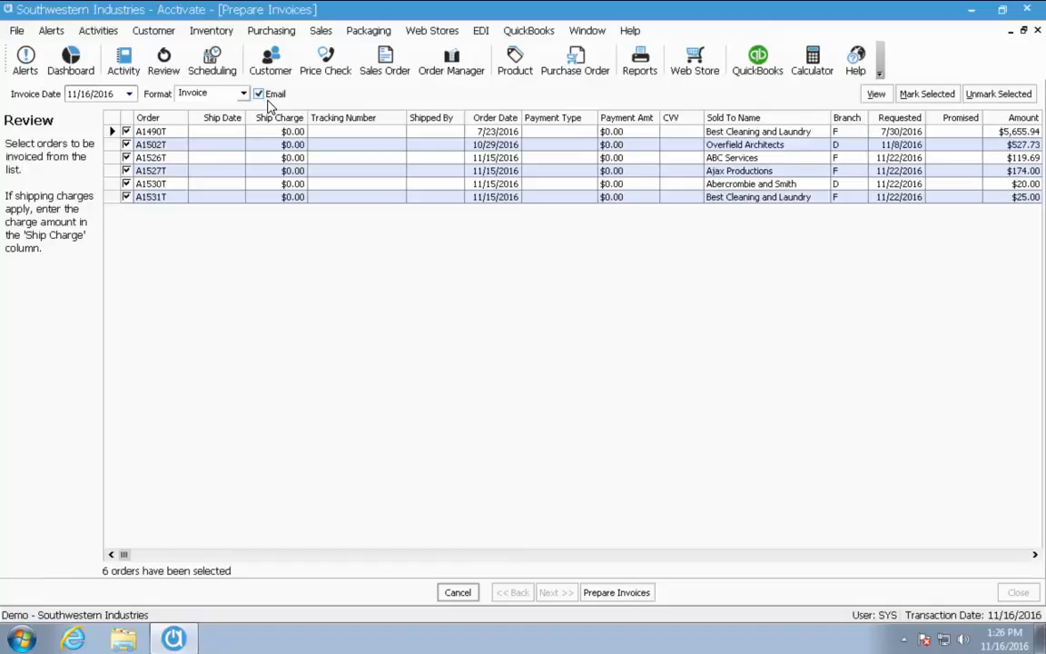
# Create the six invoices, which opens an e-mail draft with Invoice - B3351Z.PDF attached
pyautogui.click(626, 598)
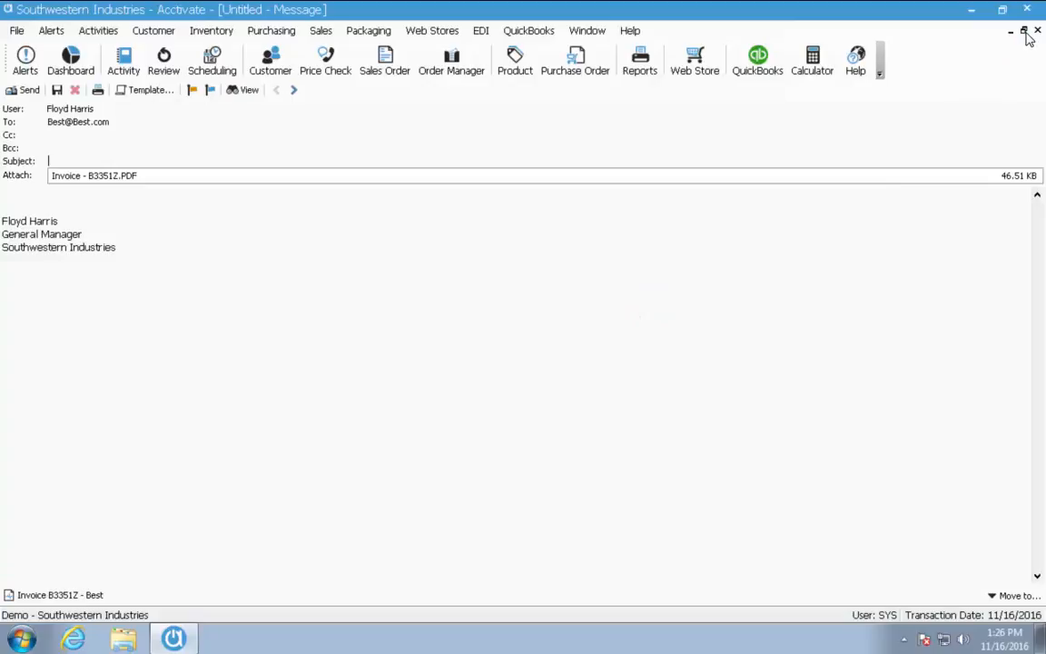
# Restore the message window and apply the Shipped Orders template, giving subject 'A1490T Shipped'
pyautogui.click(1024, 30)
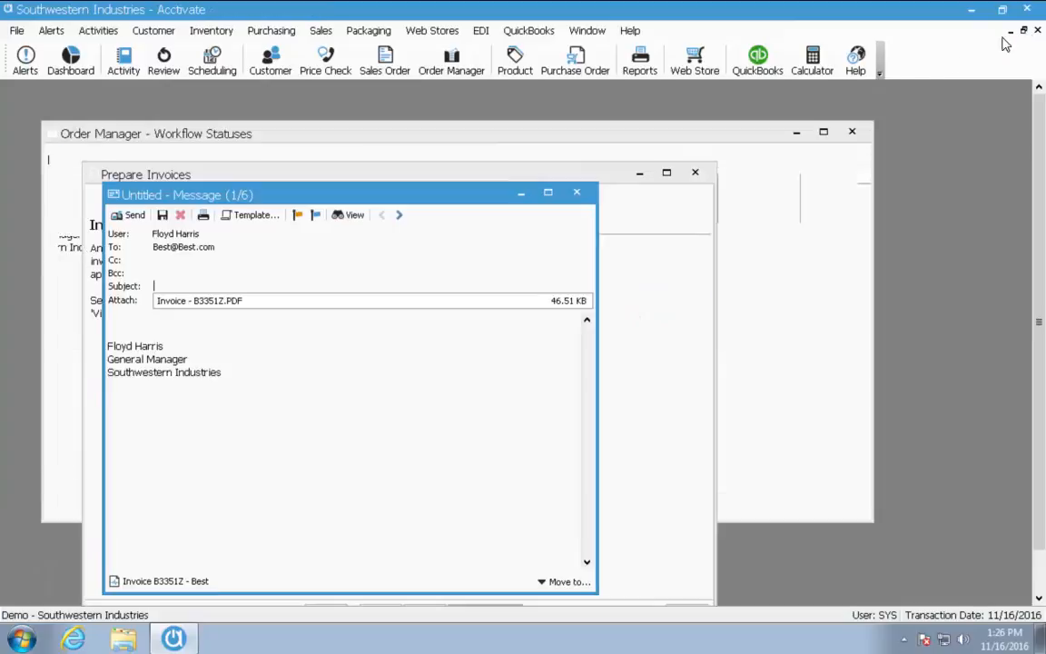
pyautogui.click(255, 215)
pyautogui.moveTo(283, 238)
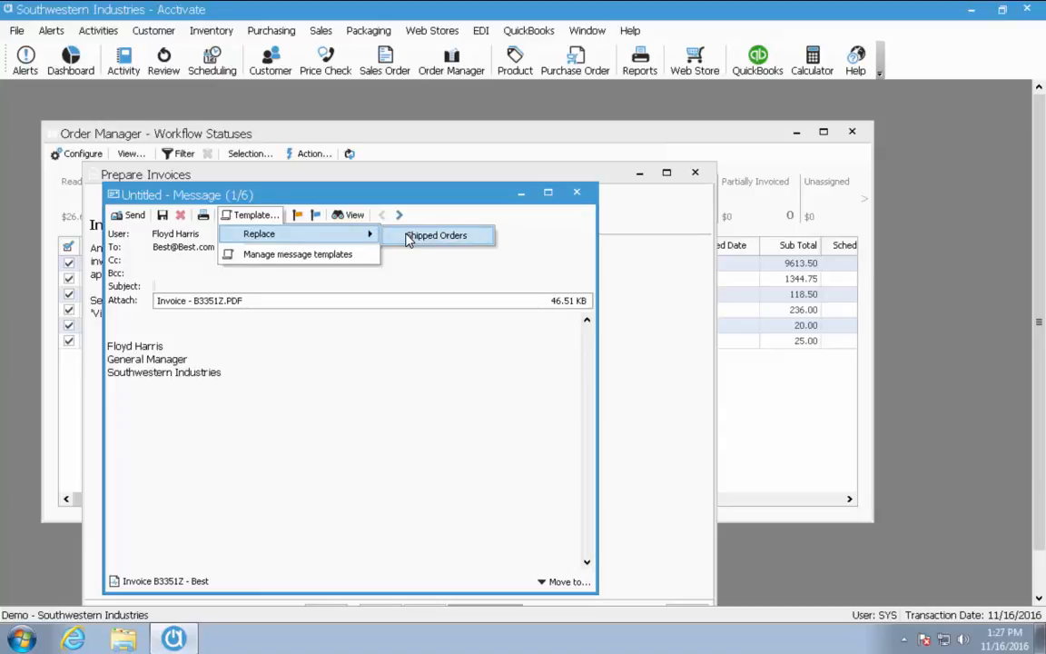
pyautogui.click(436, 235)
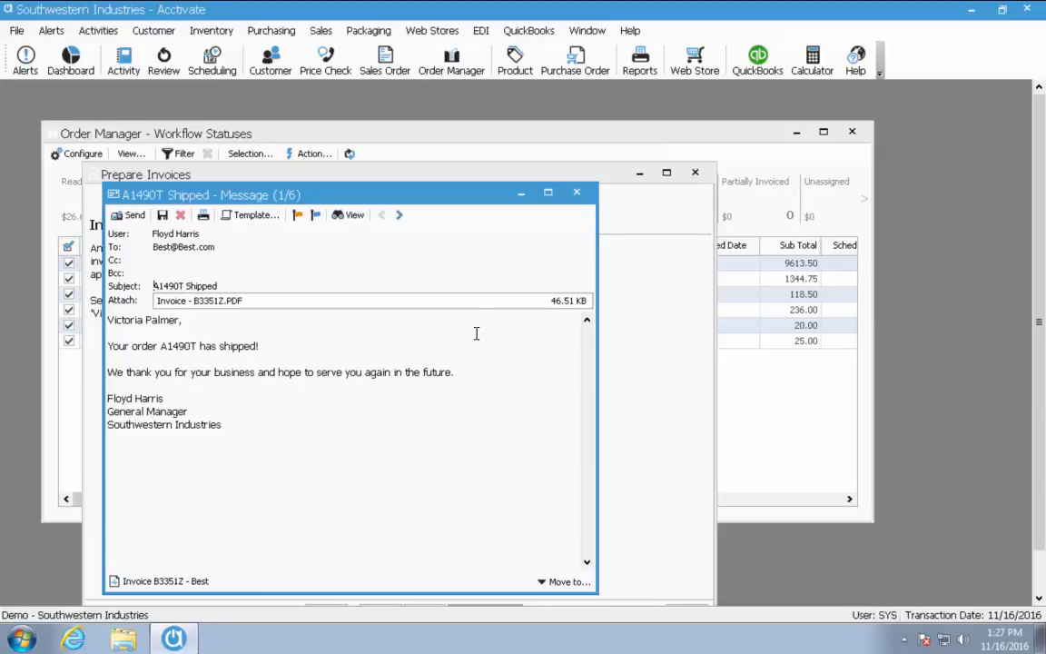
# Step through the shipped-order e-mails for A1526T, A1527T and A1530T, reaching message 5 of 6
pyautogui.click(399, 216)
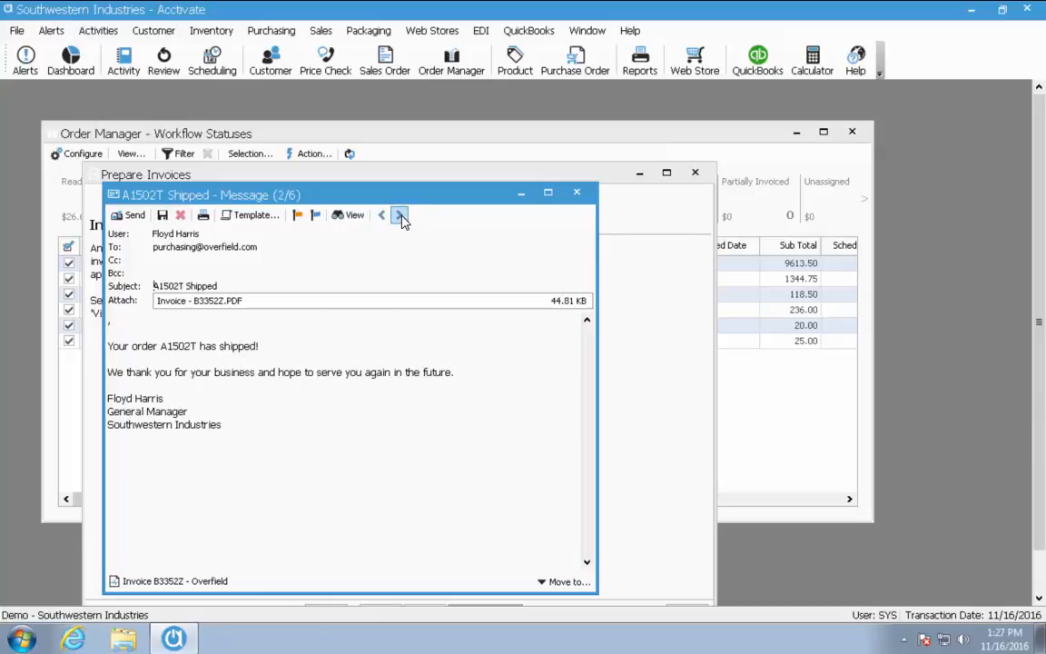
pyautogui.click(400, 216)
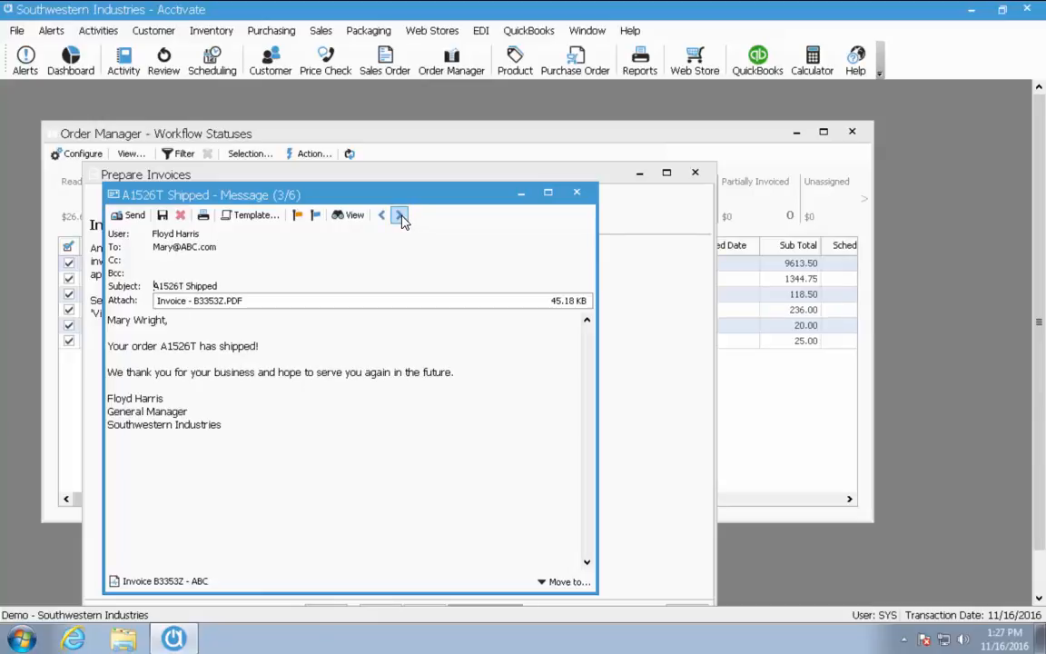
pyautogui.click(400, 216)
pyautogui.click(399, 216)
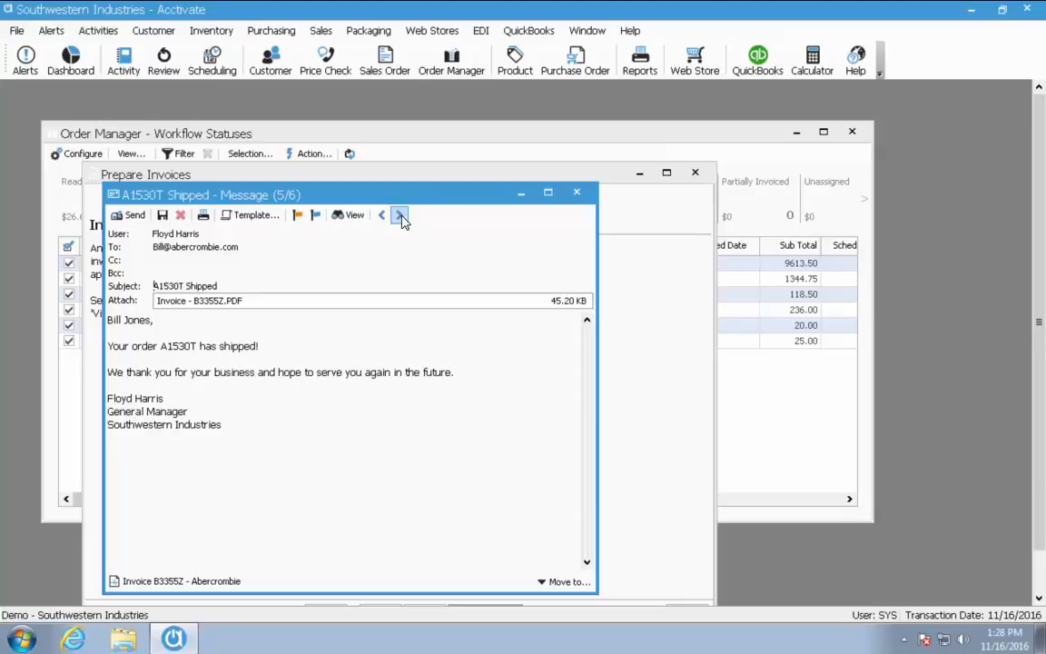
# Close the e-mail drafts without saving them, then close the Prepare Invoices window
pyautogui.click(576, 192)
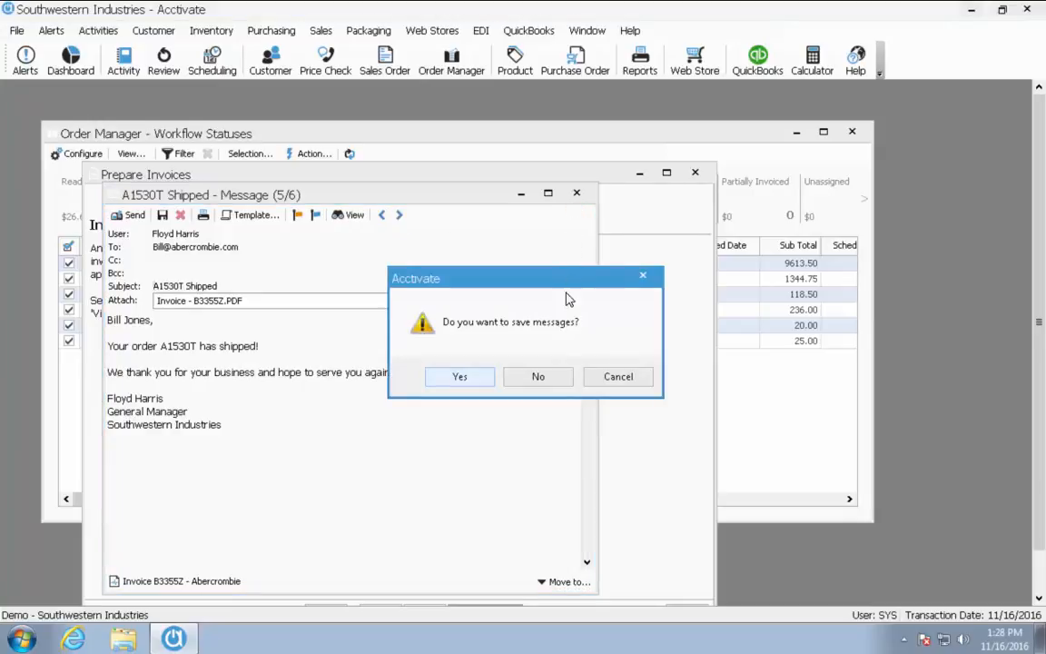
pyautogui.click(526, 381)
pyautogui.click(696, 175)
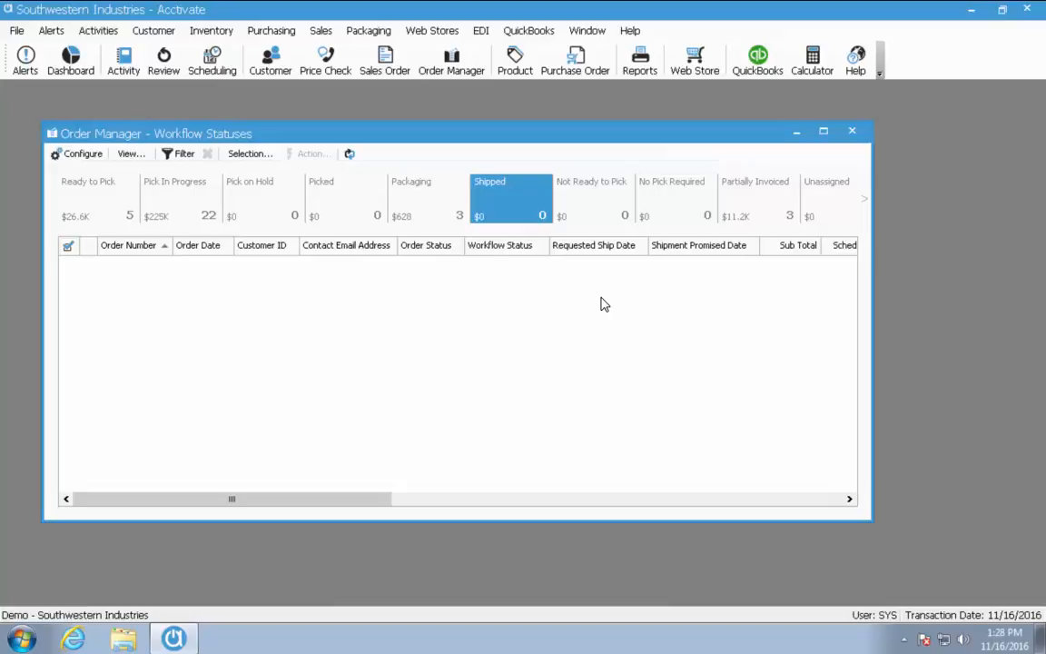
# Schedule partially invoiced orders A1490T, A1502T and A1527T, then view the 8 Ready to Pick orders
pyautogui.click(765, 215)
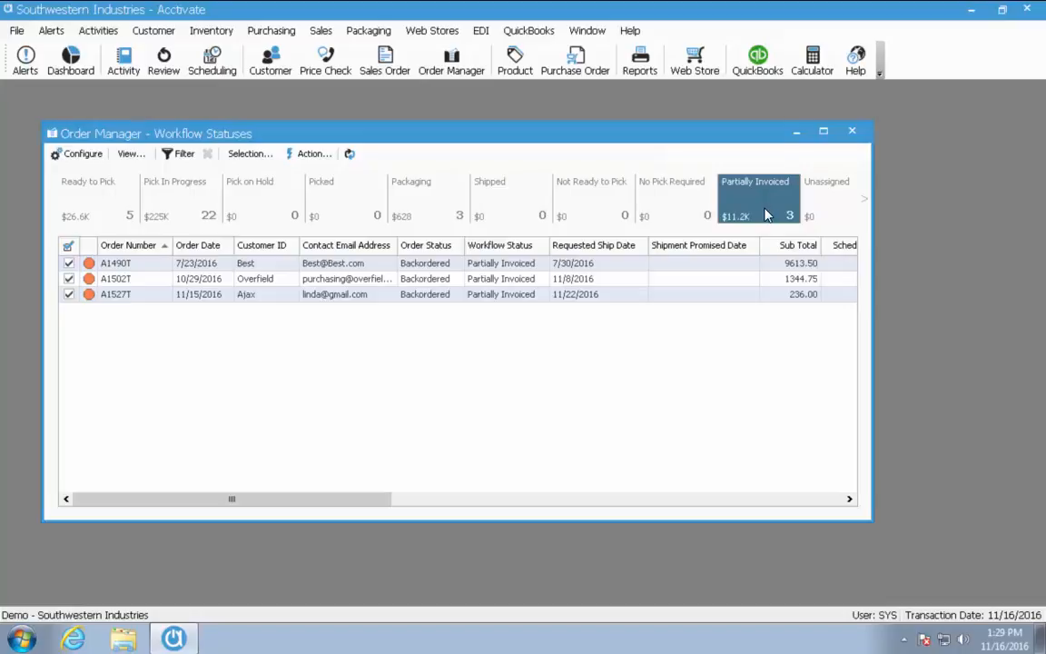
pyautogui.click(309, 154)
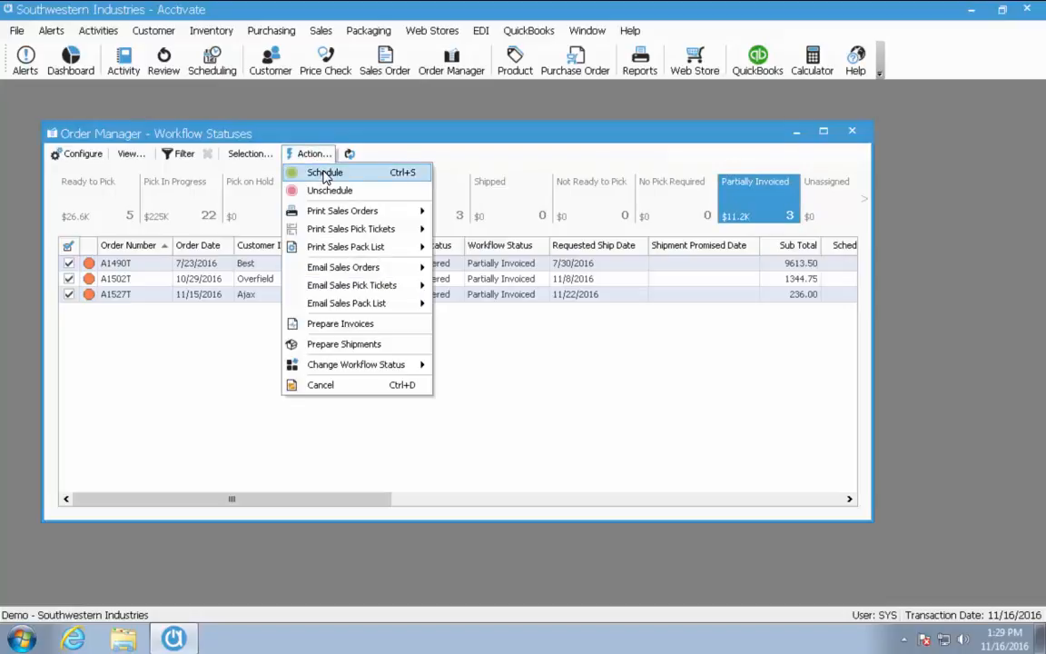
pyautogui.click(325, 174)
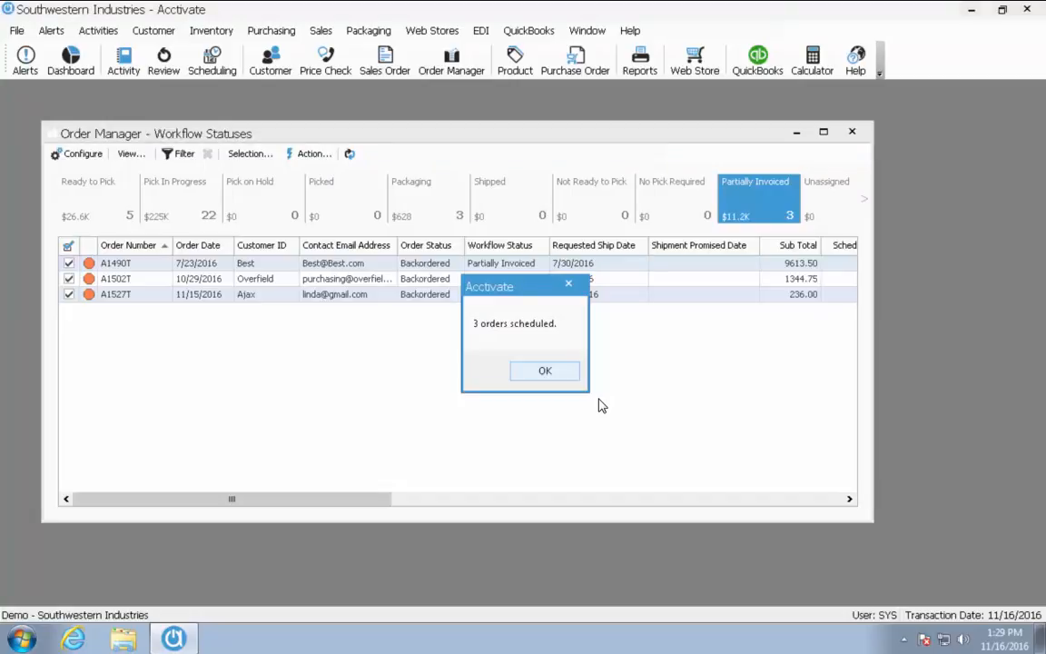
pyautogui.click(543, 374)
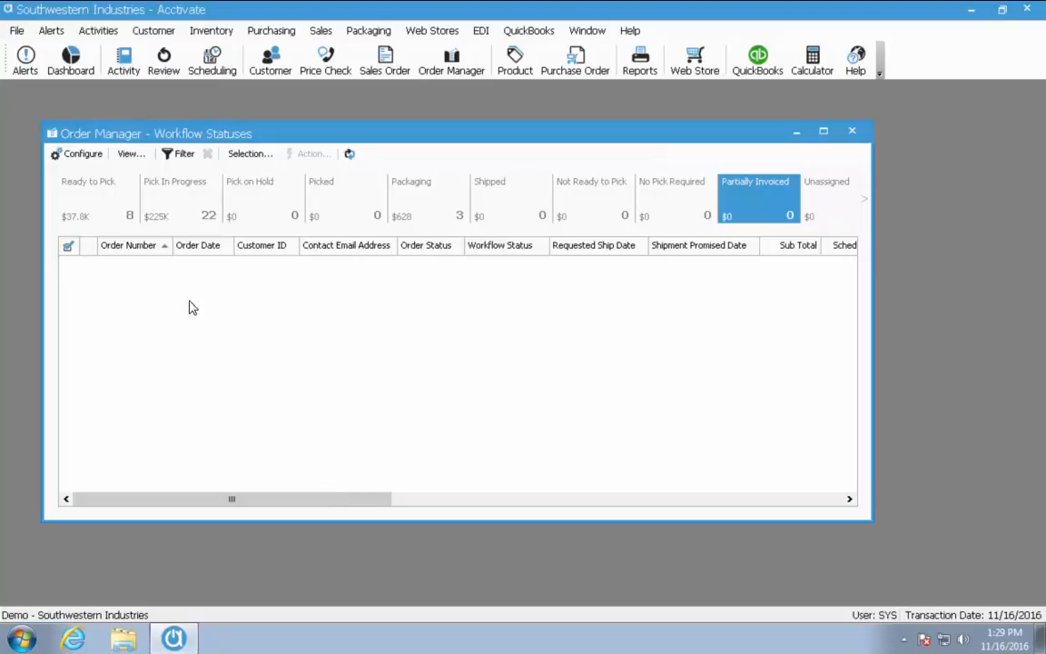
pyautogui.click(103, 214)
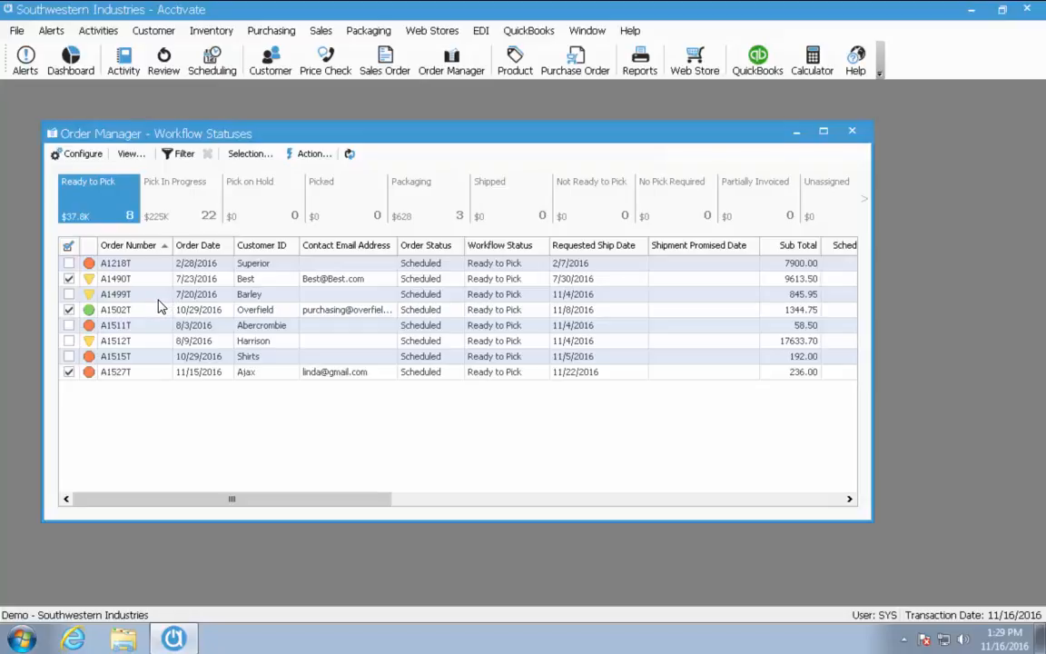
# Look over the Change Workflow Status options, then uncheck orders A1490T, A1502T and A1527T
pyautogui.click(295, 155)
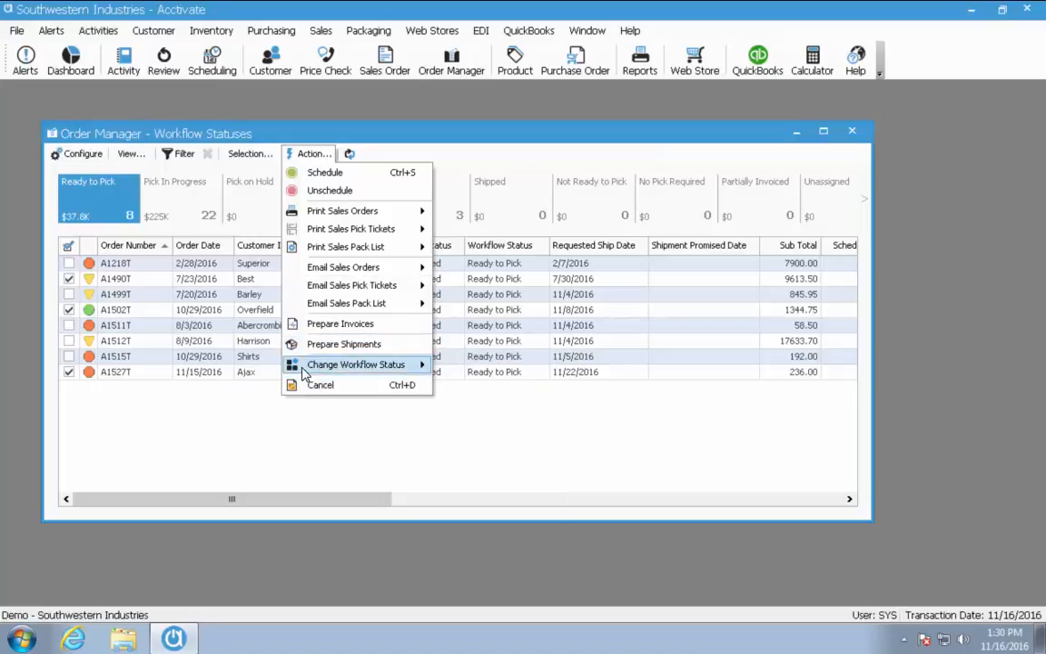
pyautogui.moveTo(303, 373)
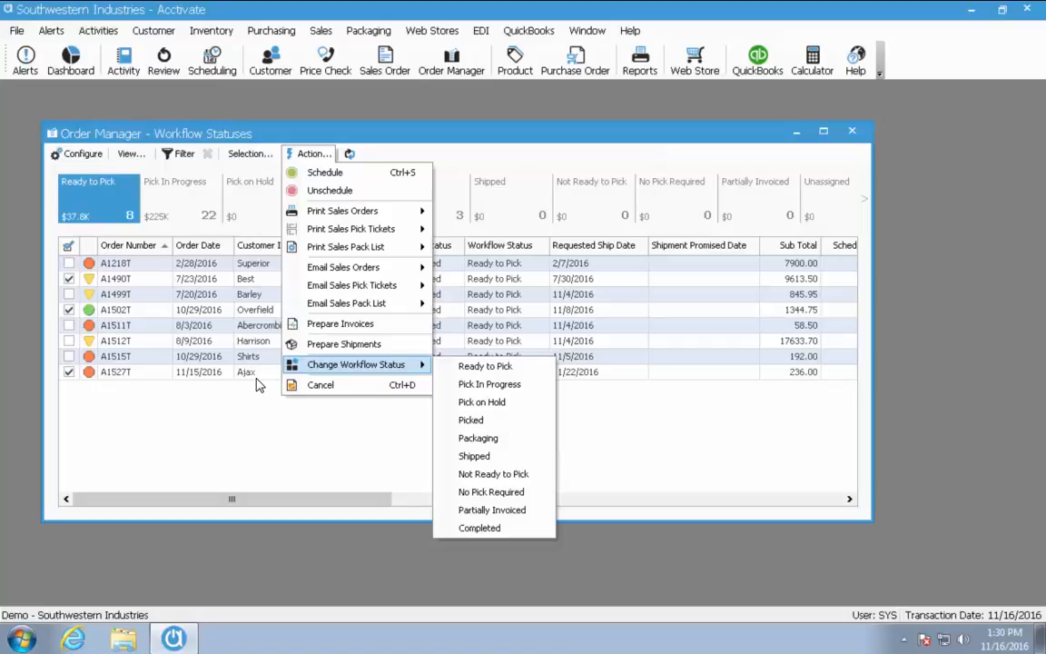
pyautogui.click(71, 279)
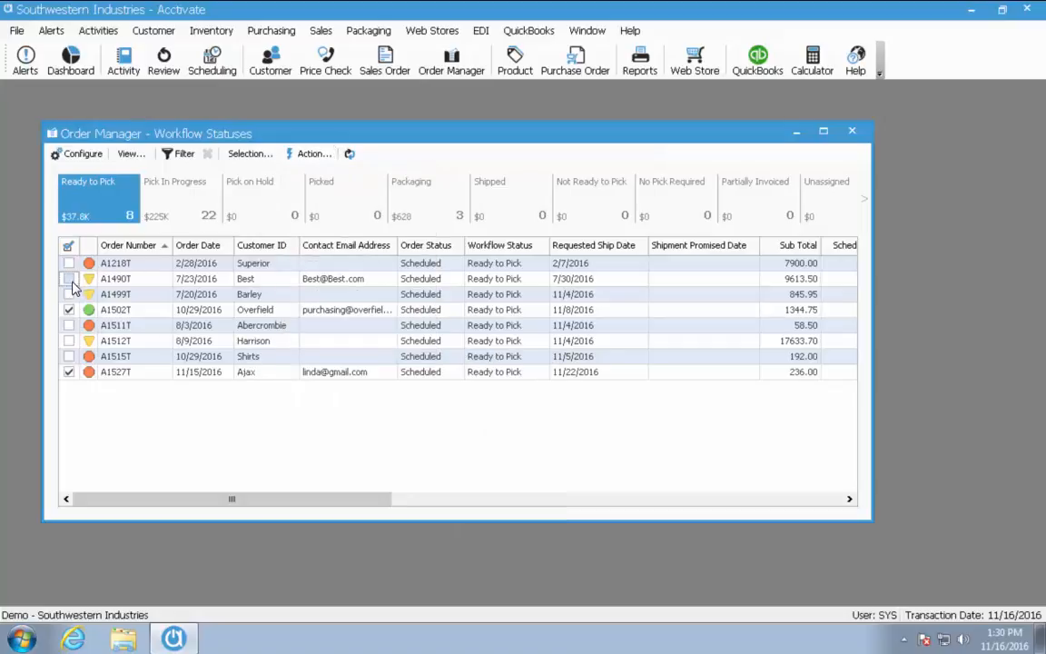
pyautogui.click(71, 310)
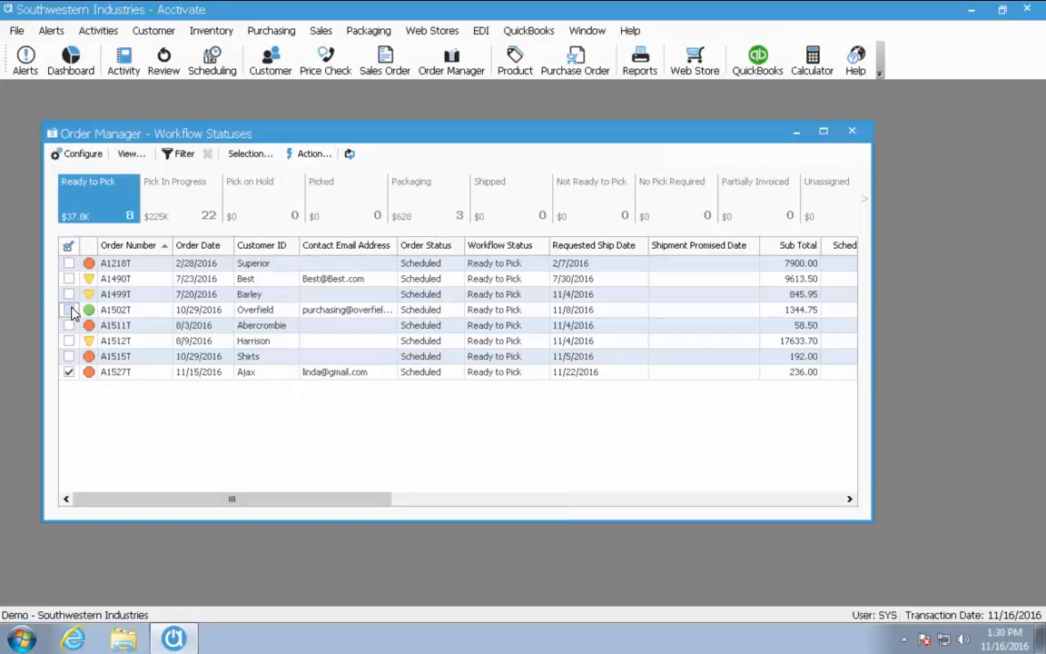
pyautogui.click(70, 372)
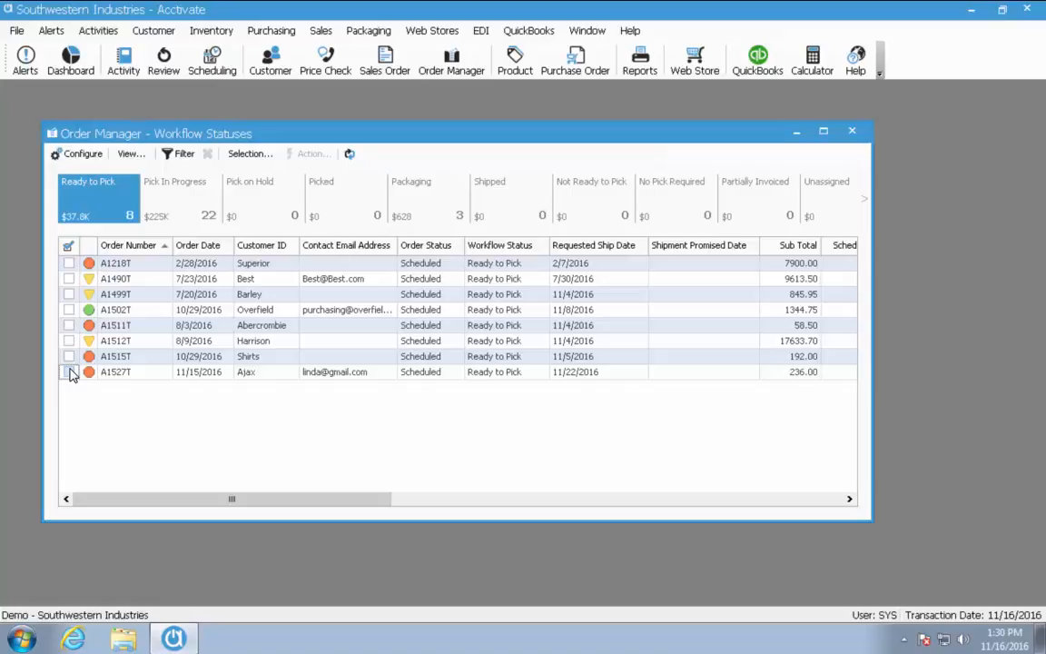
# Filter orders to Customer ID Is Ajax and check the single remaining order, A1527T
pyautogui.click(178, 156)
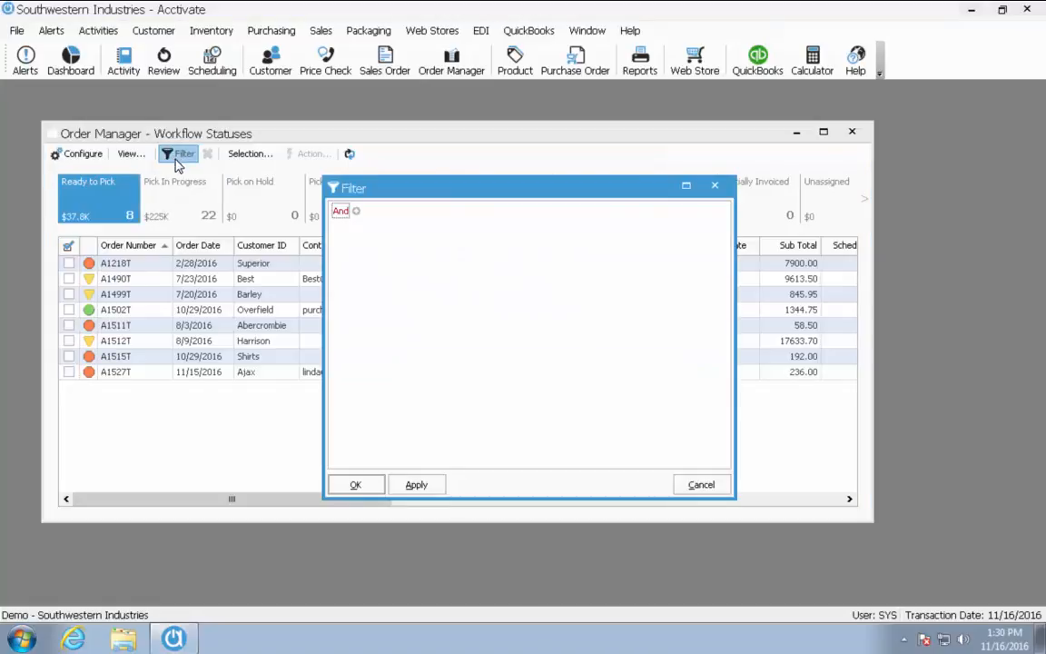
pyautogui.click(356, 210)
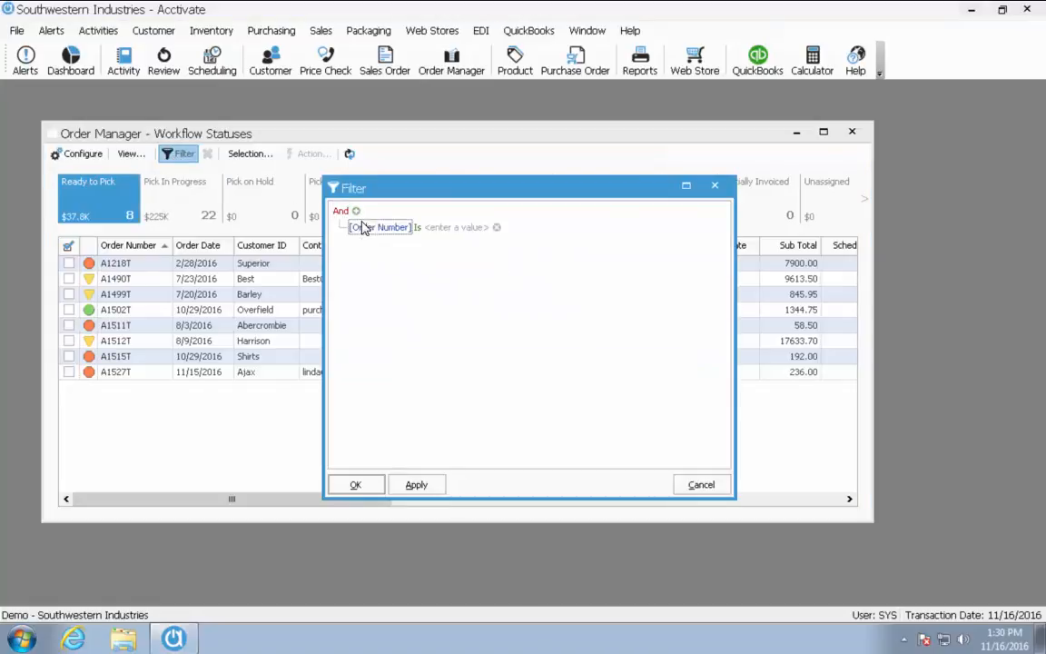
pyautogui.click(363, 229)
pyautogui.click(384, 283)
pyautogui.click(445, 229)
pyautogui.click(483, 227)
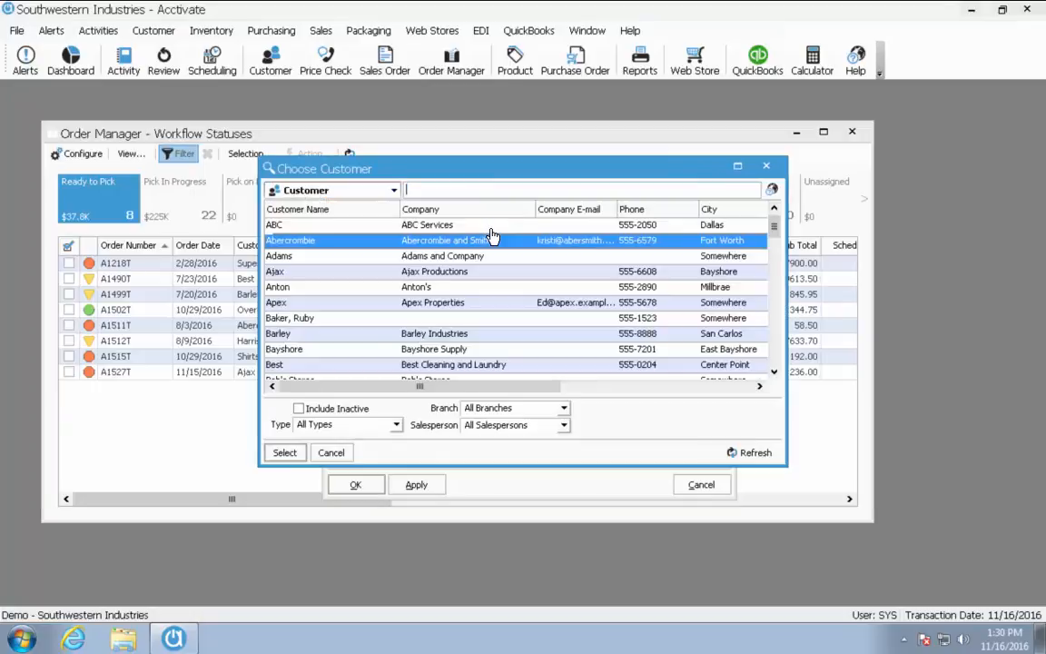
pyautogui.click(418, 271)
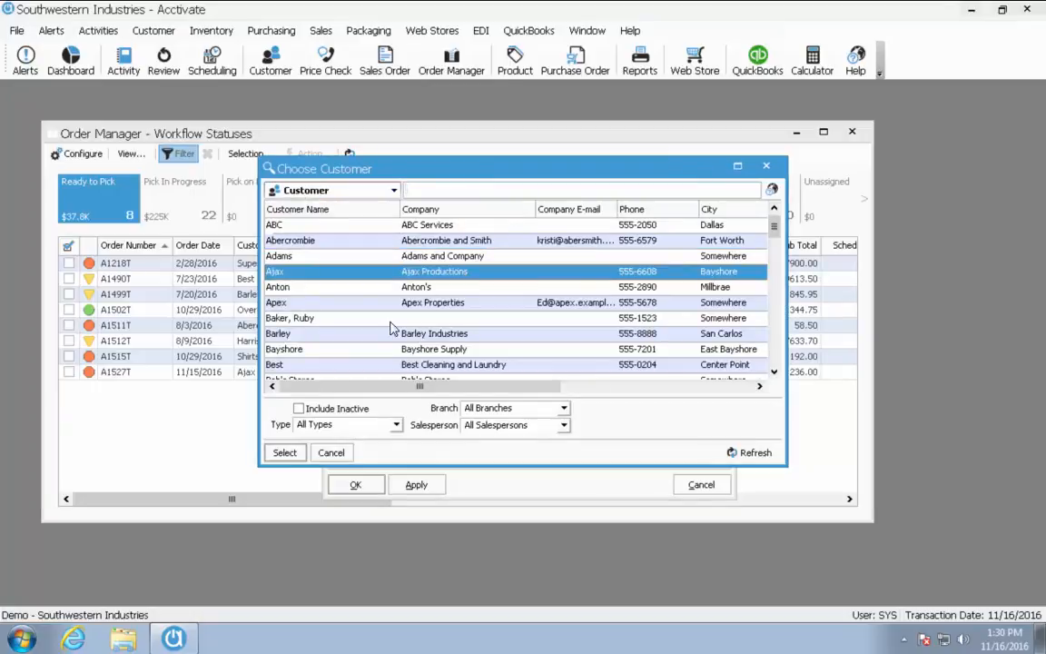
pyautogui.click(284, 452)
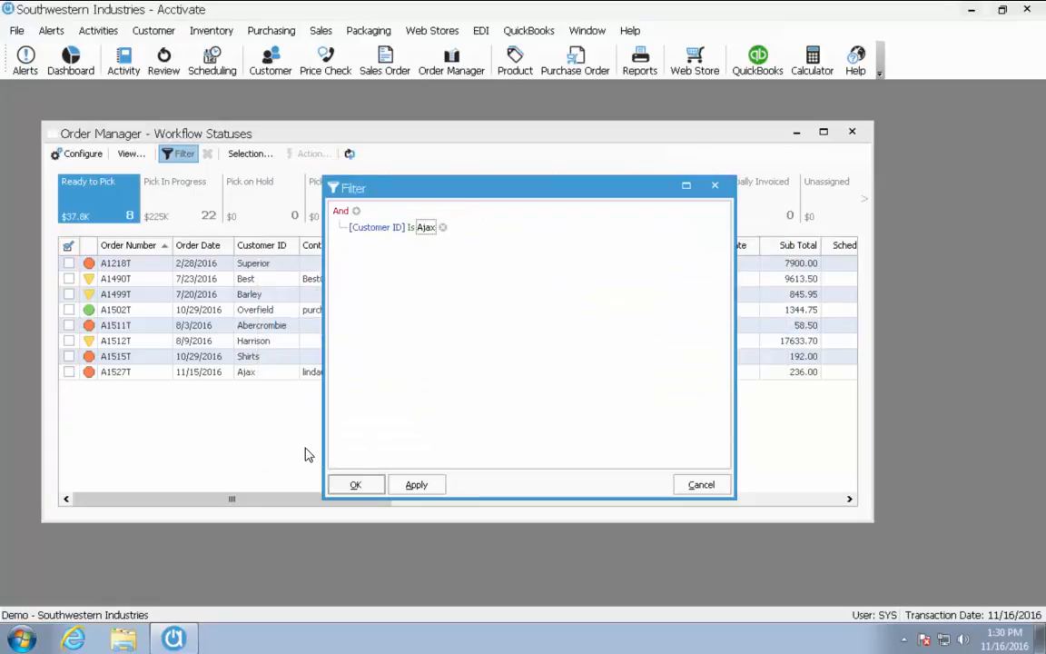
pyautogui.click(410, 487)
pyautogui.click(359, 484)
pyautogui.click(69, 265)
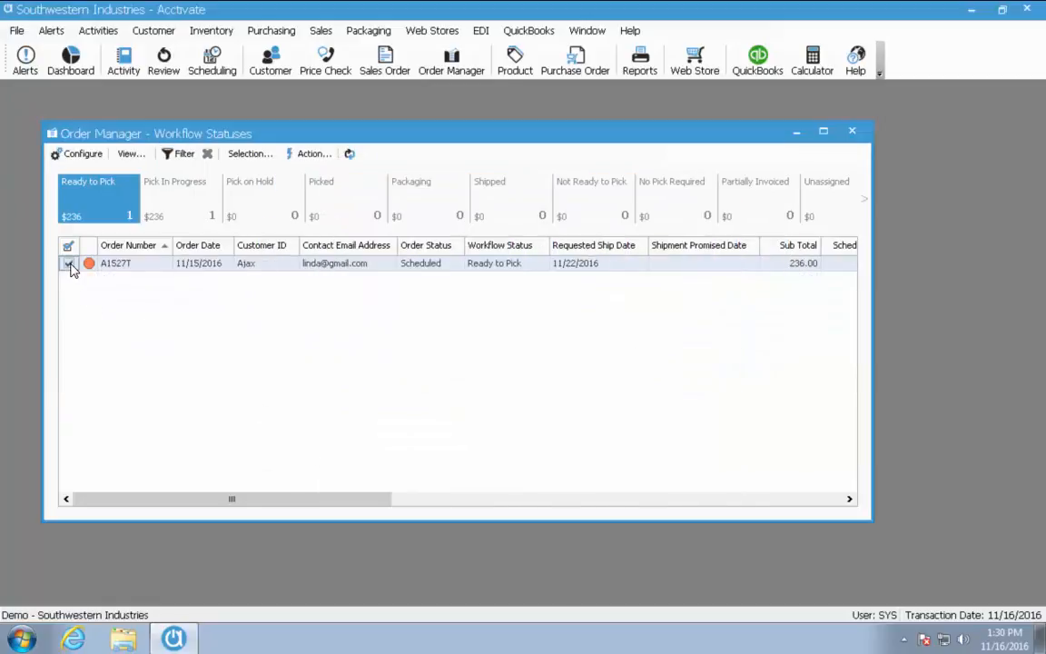
# Change A1527T's workflow status to Pick on Hold and view the Pick on Hold orders
pyautogui.click(311, 154)
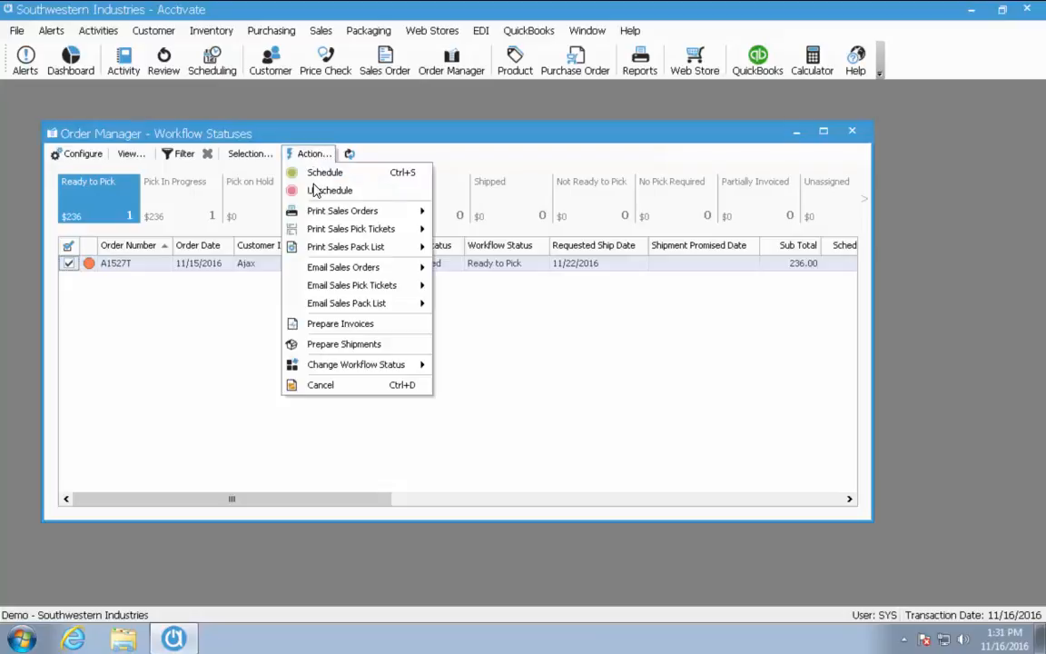
pyautogui.moveTo(381, 368)
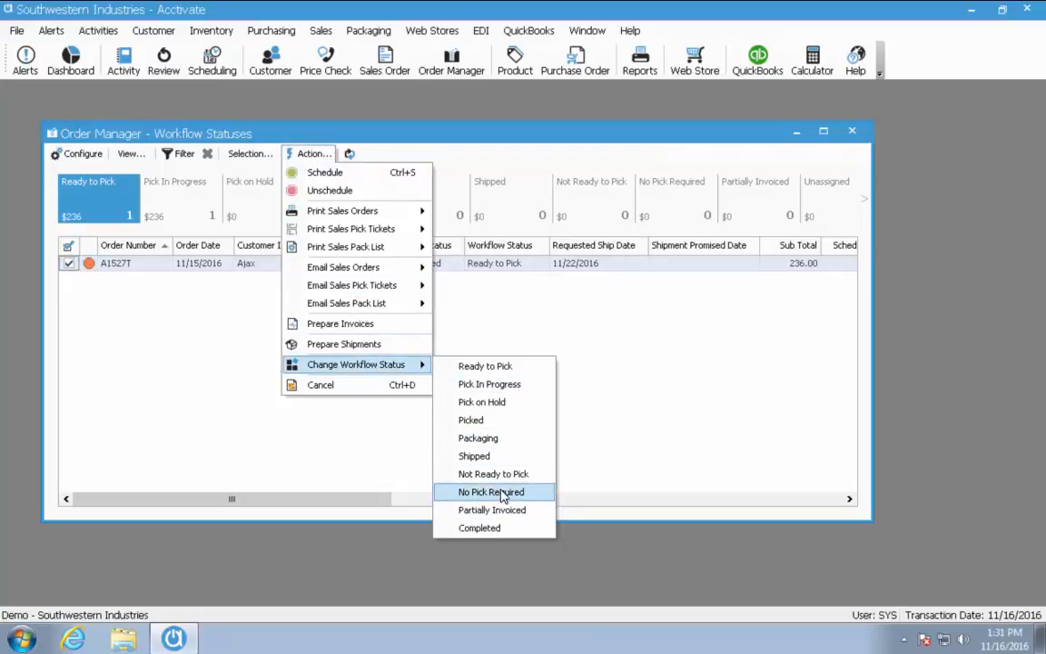
pyautogui.click(491, 402)
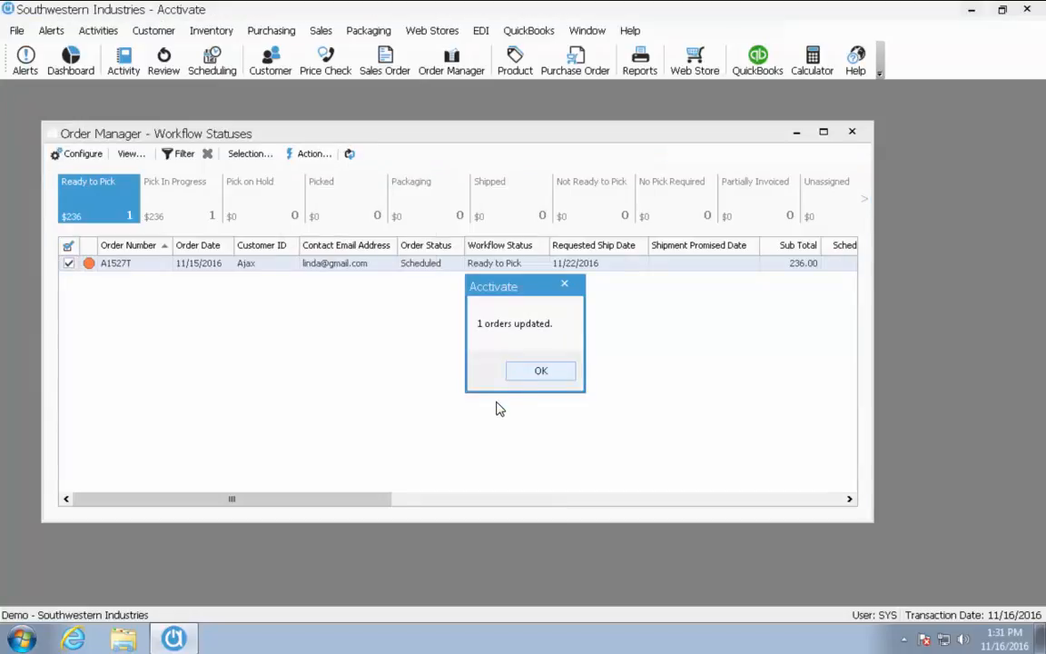
pyautogui.click(525, 380)
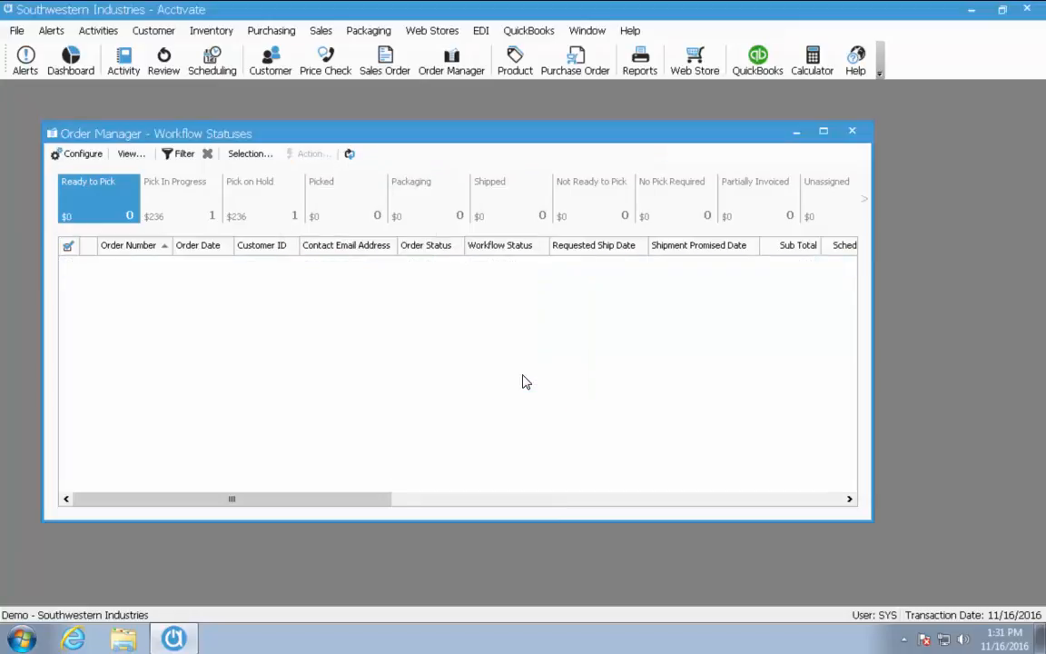
pyautogui.click(277, 214)
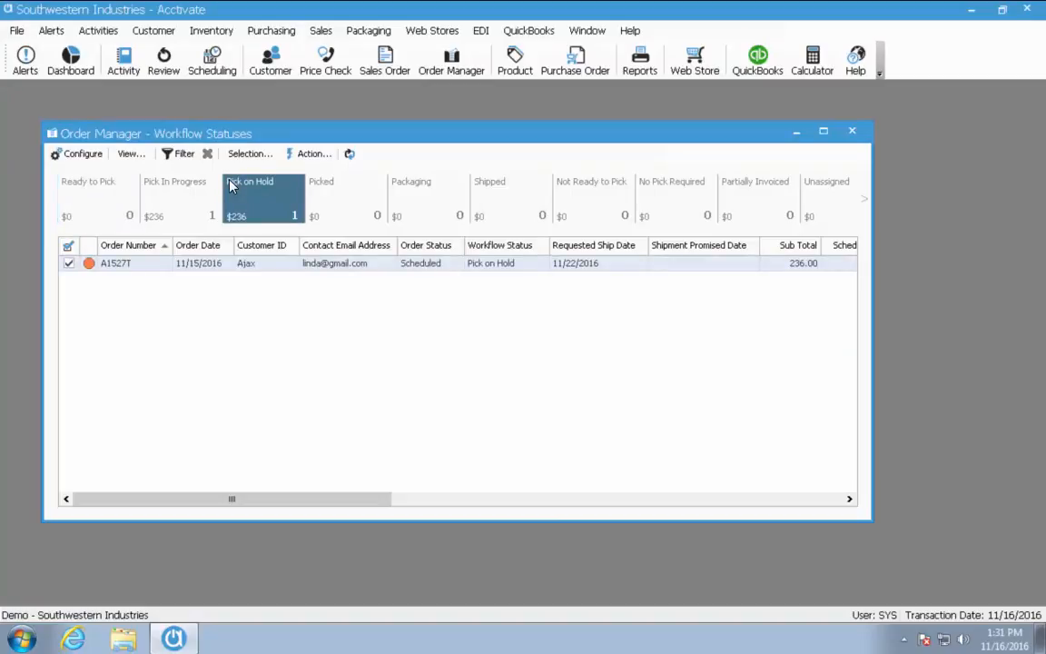
# Remove the Customer ID Is Ajax filter condition so all orders are counted again
pyautogui.click(182, 156)
pyautogui.click(440, 226)
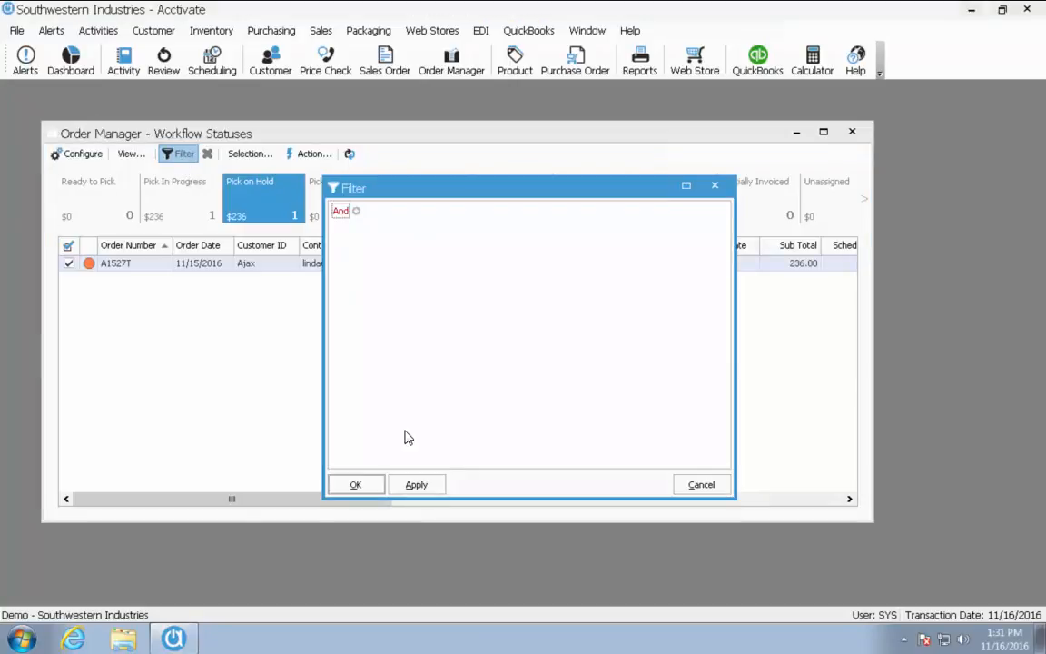
pyautogui.click(367, 487)
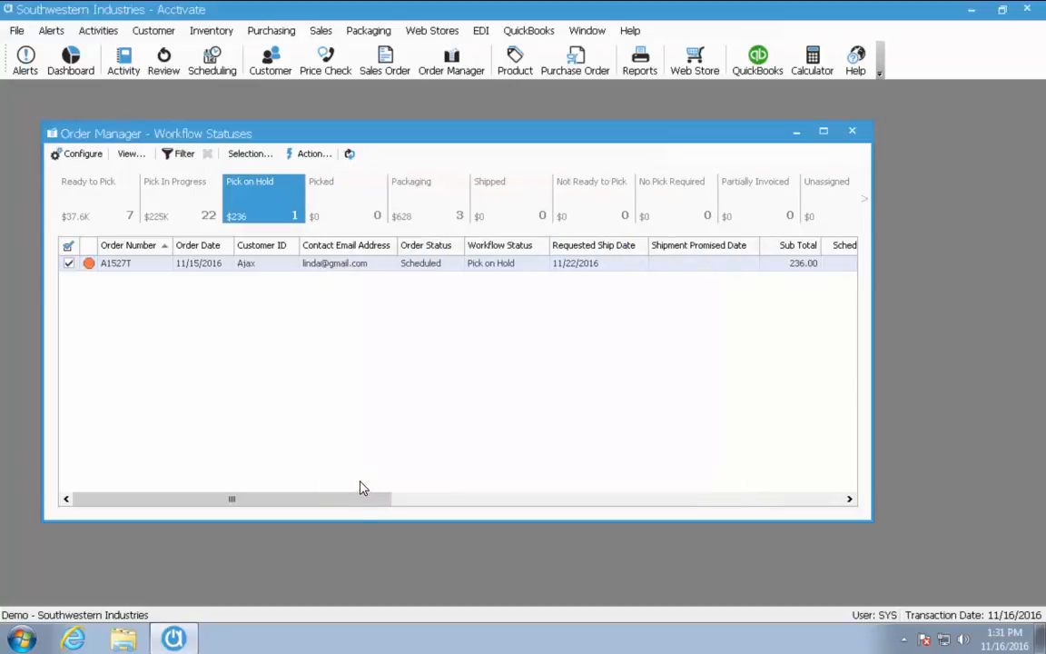
# Show the Pick In Progress orders and sort them by Order Date, then Customer
pyautogui.click(147, 220)
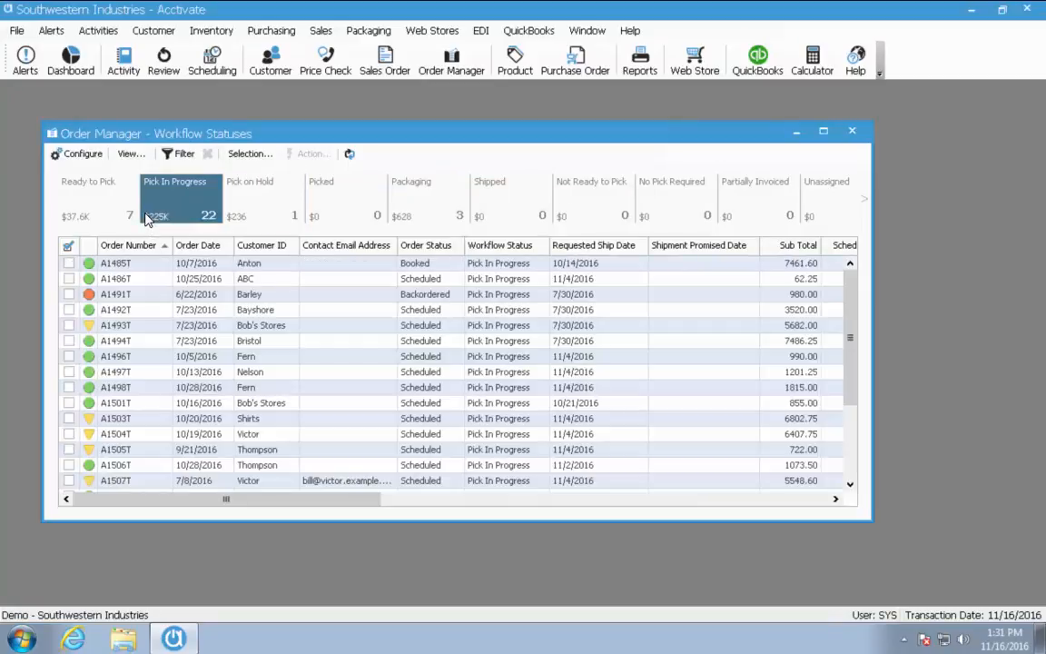
pyautogui.click(204, 245)
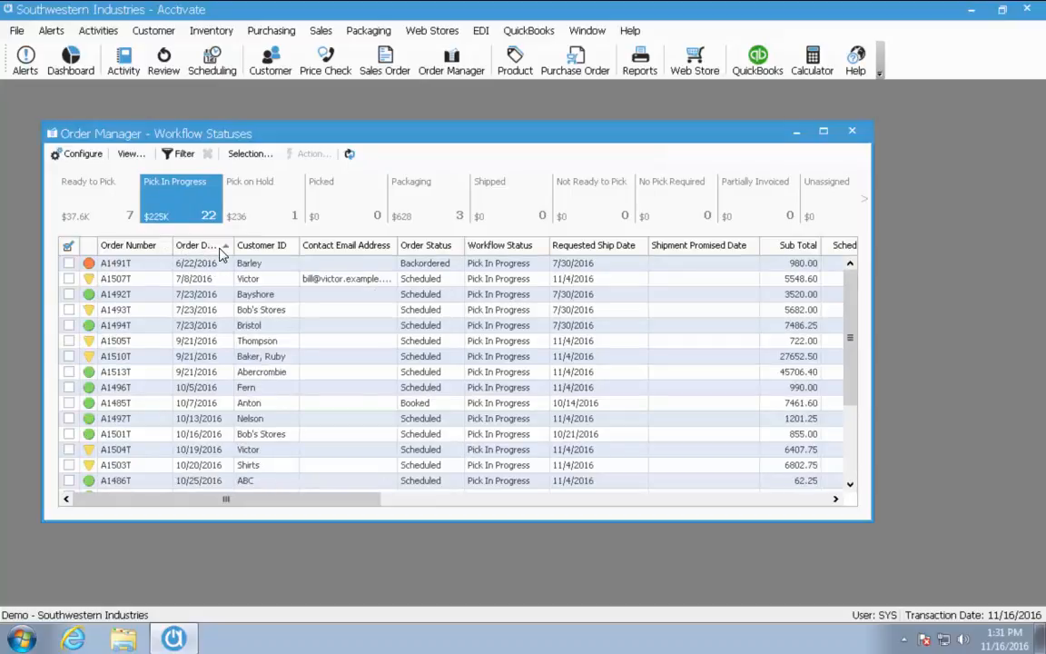
pyautogui.click(221, 250)
pyautogui.click(224, 250)
pyautogui.keyDown('shift'); pyautogui.click(273, 248); pyautogui.keyUp('shift')
pyautogui.keyDown('shift'); pyautogui.click(273, 248); pyautogui.keyUp('shift')
pyautogui.keyDown('shift'); pyautogui.click(272, 247); pyautogui.keyUp('shift')
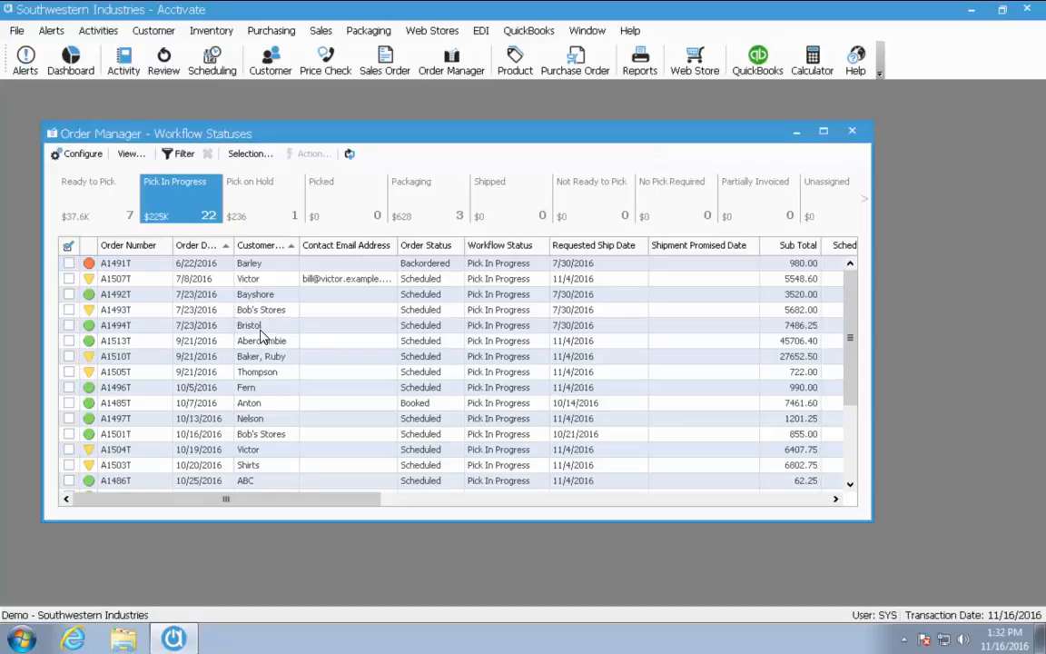
# Re-sort the list by Customer alone, descending from Victor down to Bayshore
pyautogui.rightClick(297, 315)
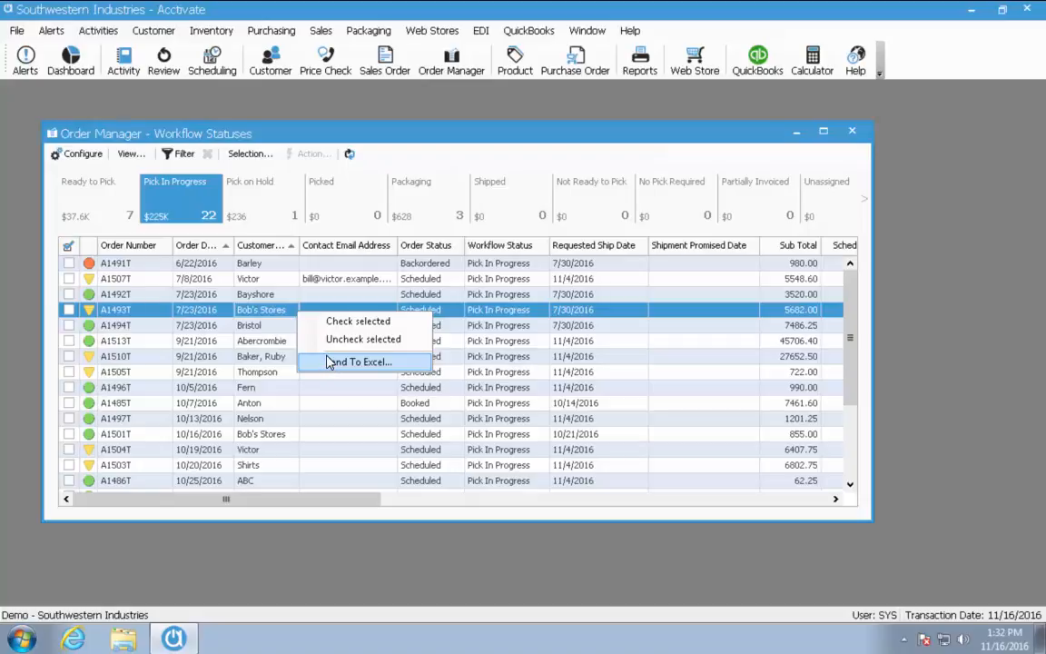
pyautogui.click(265, 296)
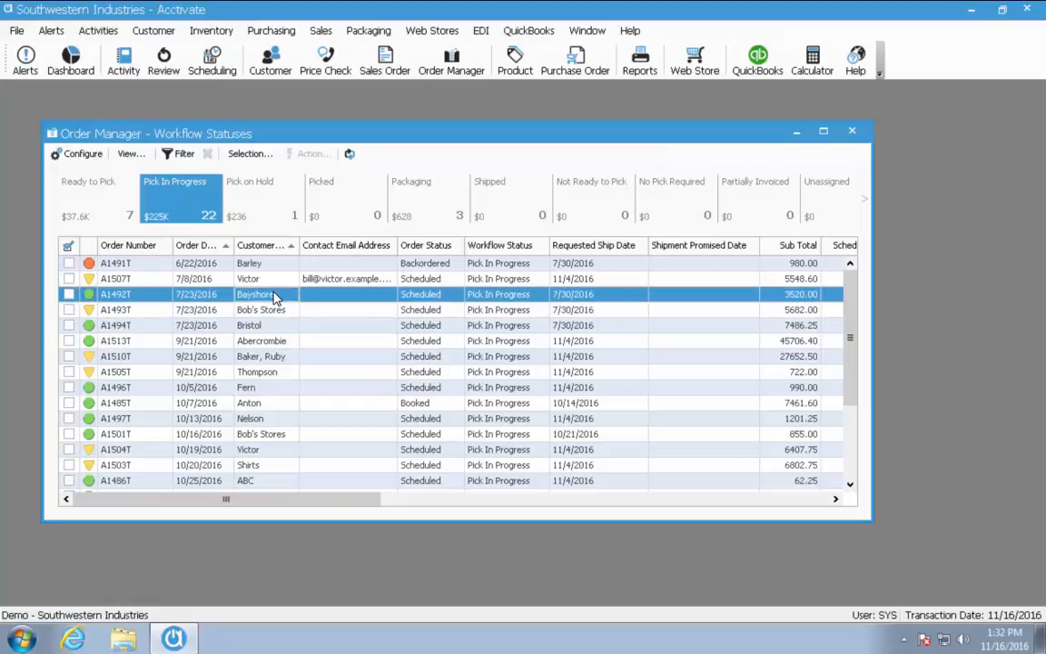
pyautogui.click(264, 245)
pyautogui.click(306, 265)
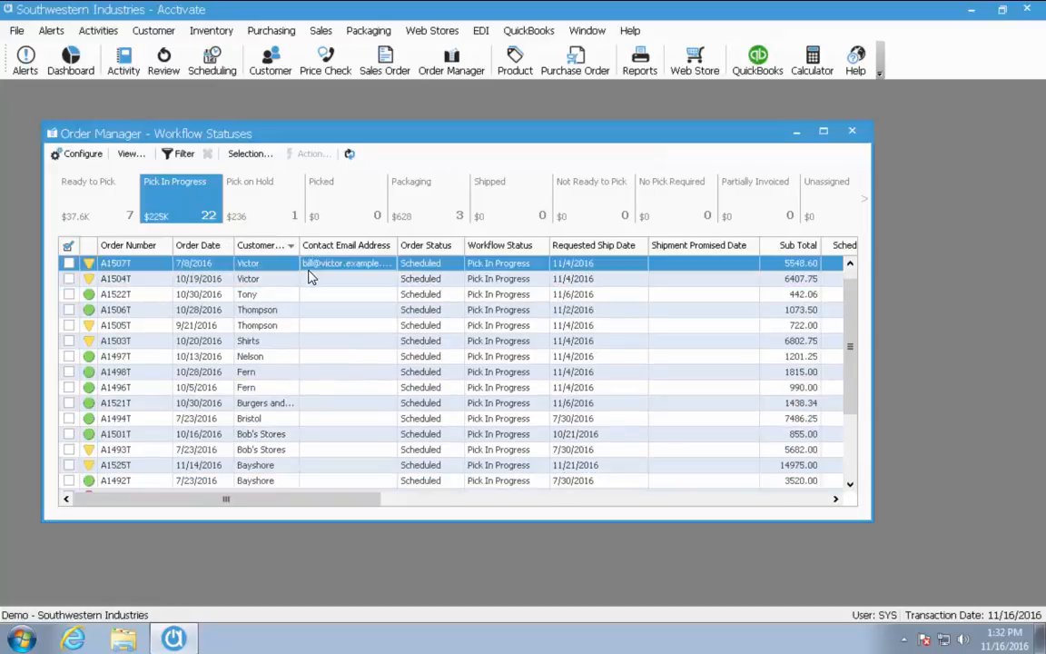
pyautogui.rightClick(284, 247)
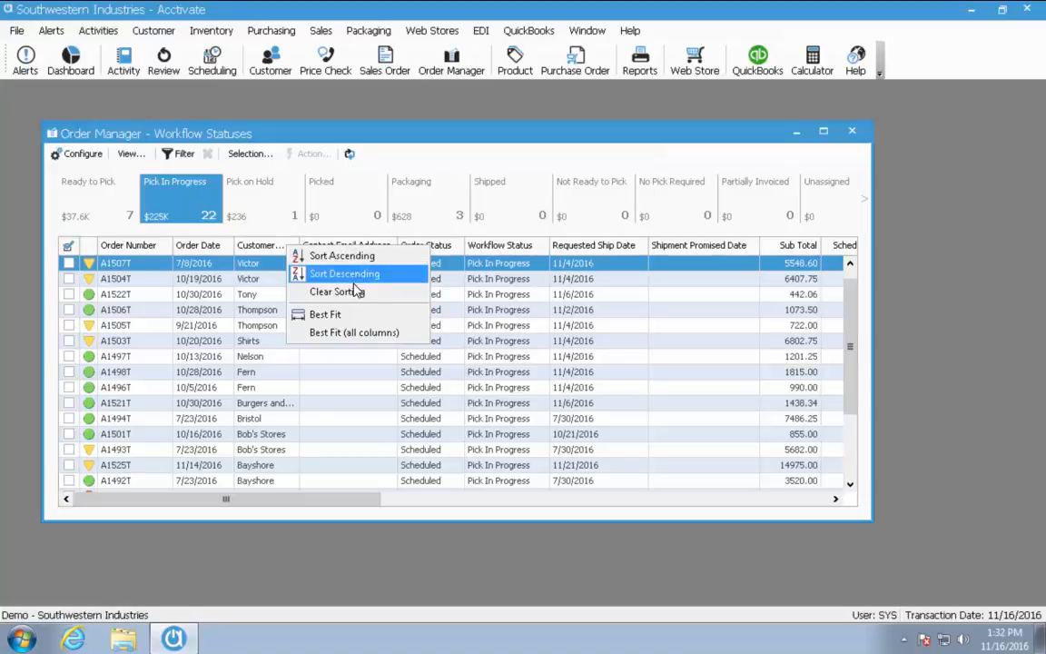
# Apply Best Fit to all columns so contact e-mails and customer names show fully
pyautogui.click(378, 334)
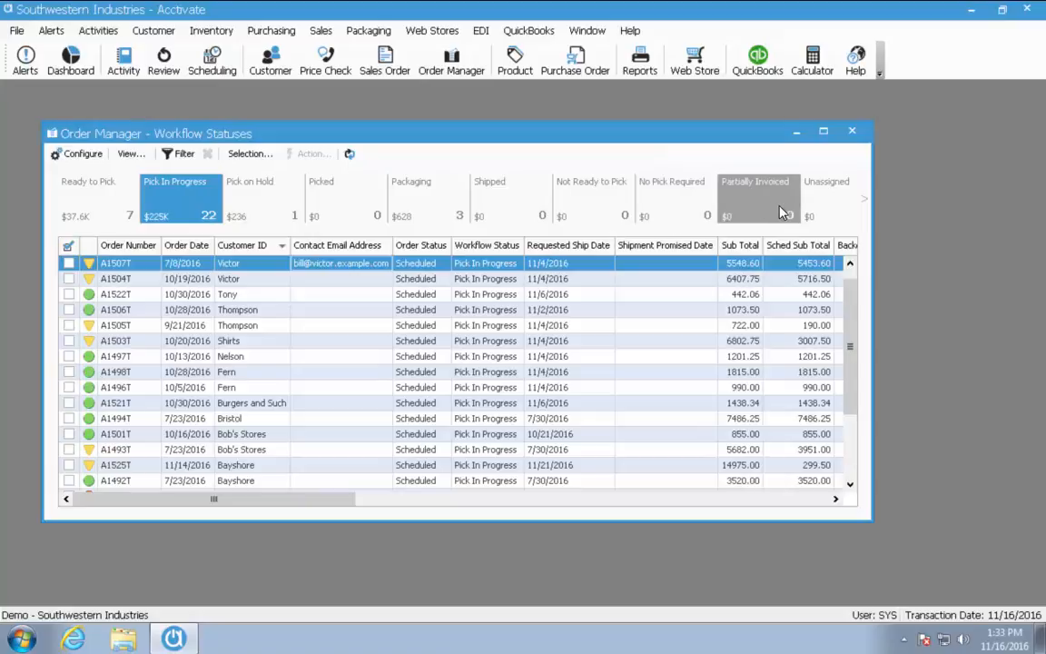
pyautogui.click(867, 203)
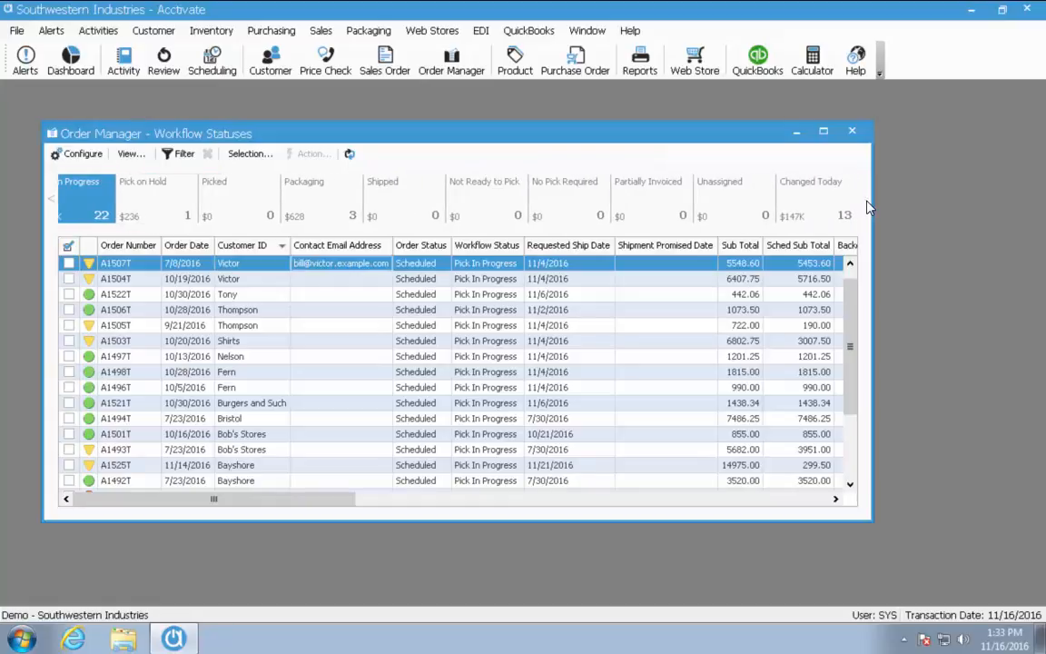
pyautogui.click(51, 209)
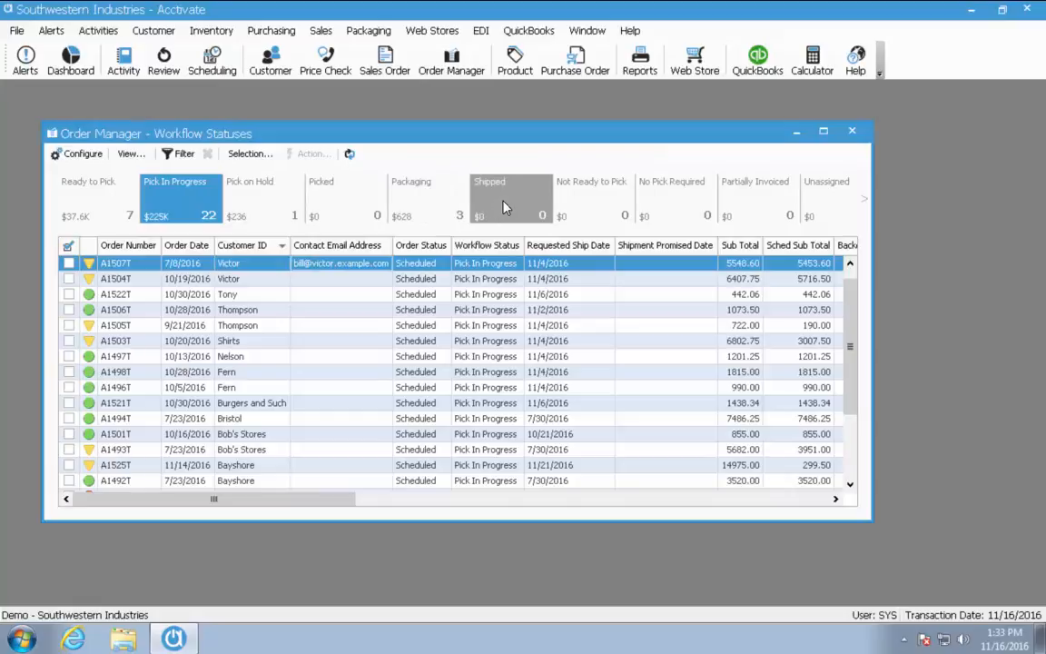
pyautogui.moveTo(503, 201)
pyautogui.mouseDown()
pyautogui.moveTo(307, 192)
pyautogui.moveTo(548, 198)
pyautogui.moveTo(318, 198)
pyautogui.moveTo(519, 200)
pyautogui.mouseUp()
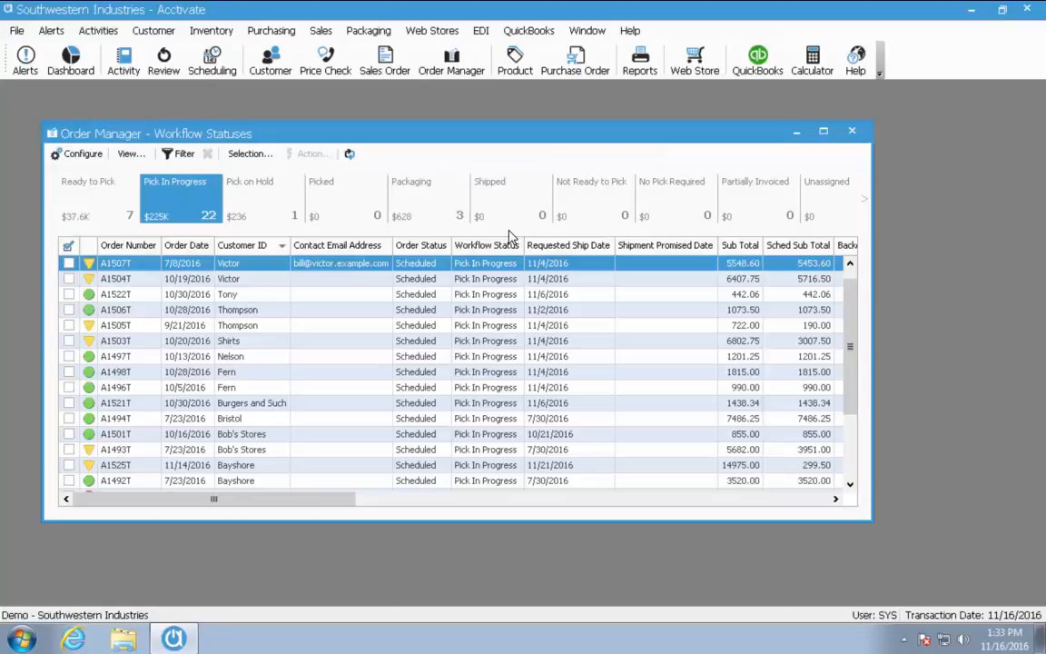
# Open the Order Manager bar configuration and select the Amazon tile under Web Orders
pyautogui.click(100, 158)
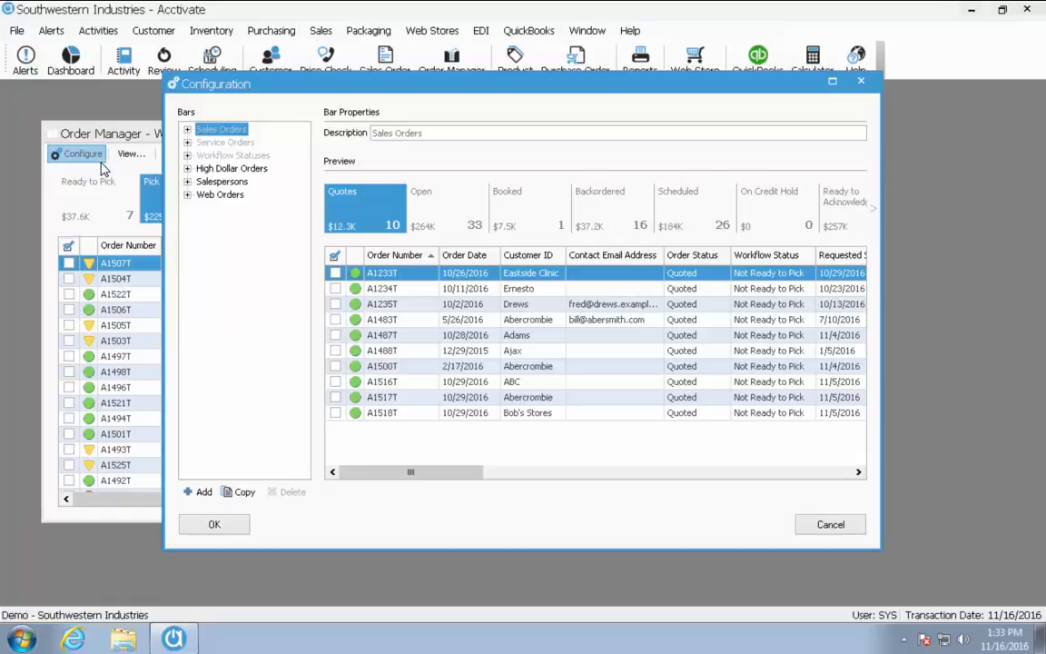
pyautogui.click(192, 196)
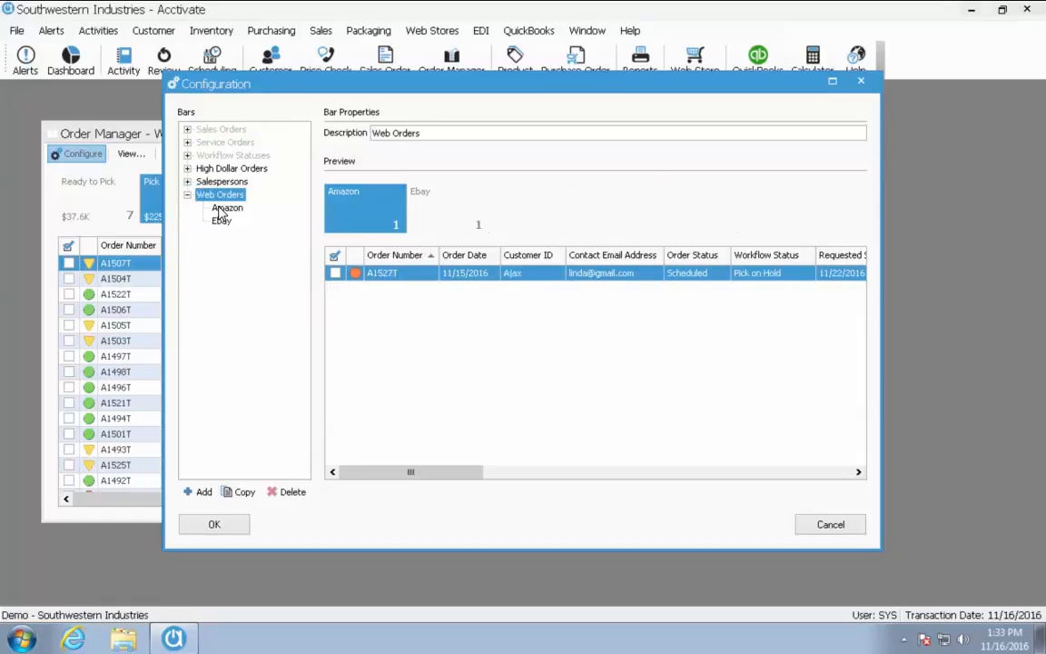
pyautogui.click(227, 208)
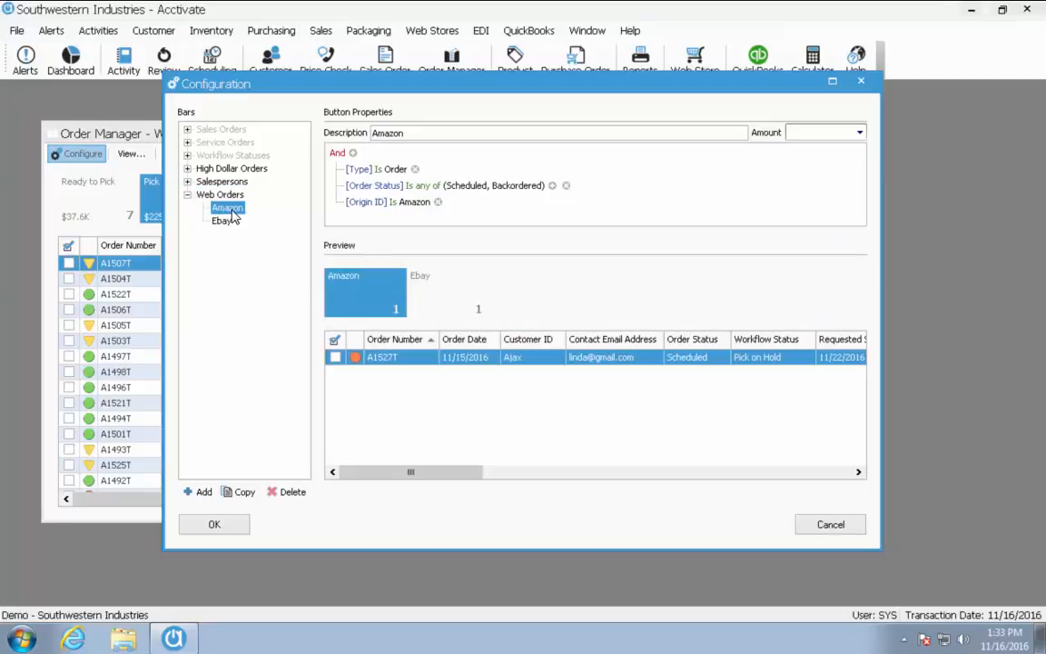
pyautogui.click(238, 209)
# Add an Amazon condition: Requested Ship Date is on or before 12/31/2016
pyautogui.click(353, 154)
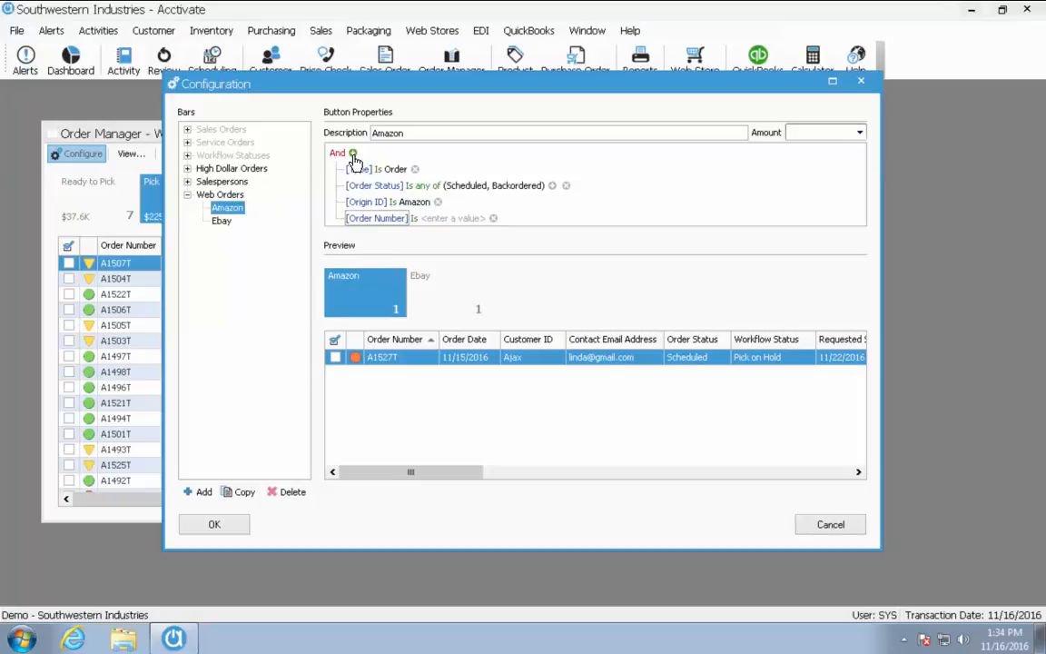
pyautogui.click(393, 221)
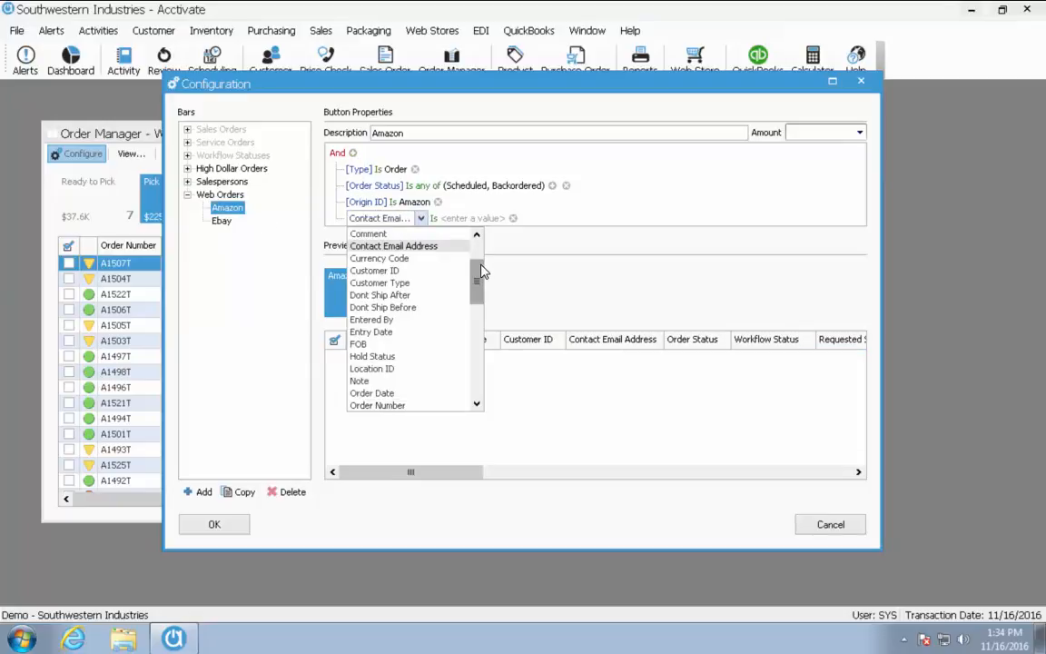
pyautogui.moveTo(479, 273); pyautogui.dragTo(484, 252)
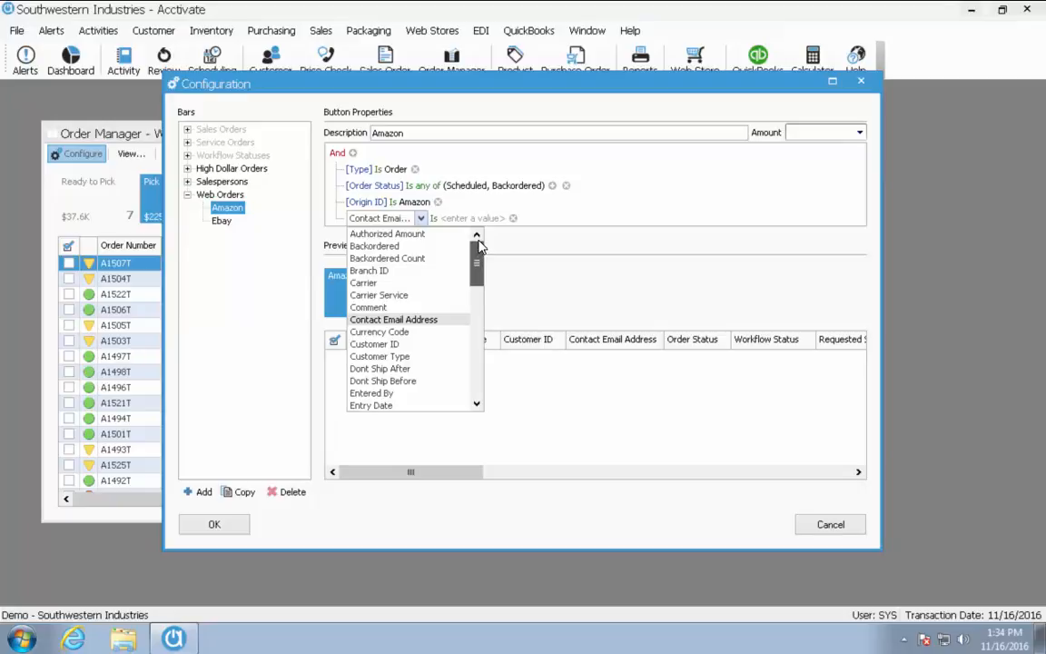
pyautogui.moveTo(477, 258); pyautogui.dragTo(476, 315)
pyautogui.click(426, 396)
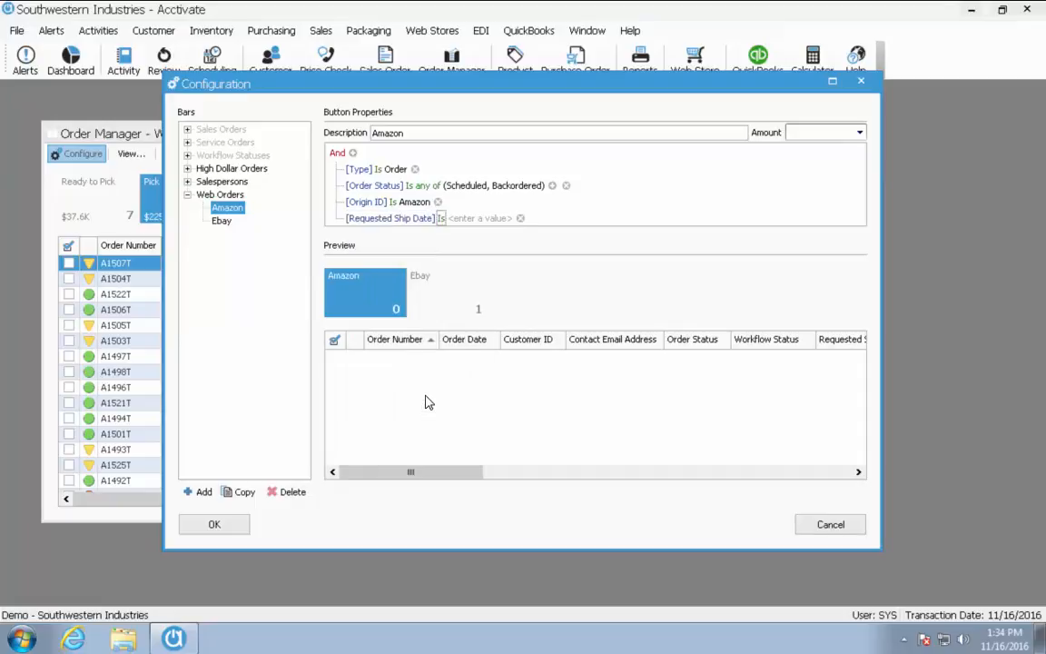
pyautogui.click(441, 220)
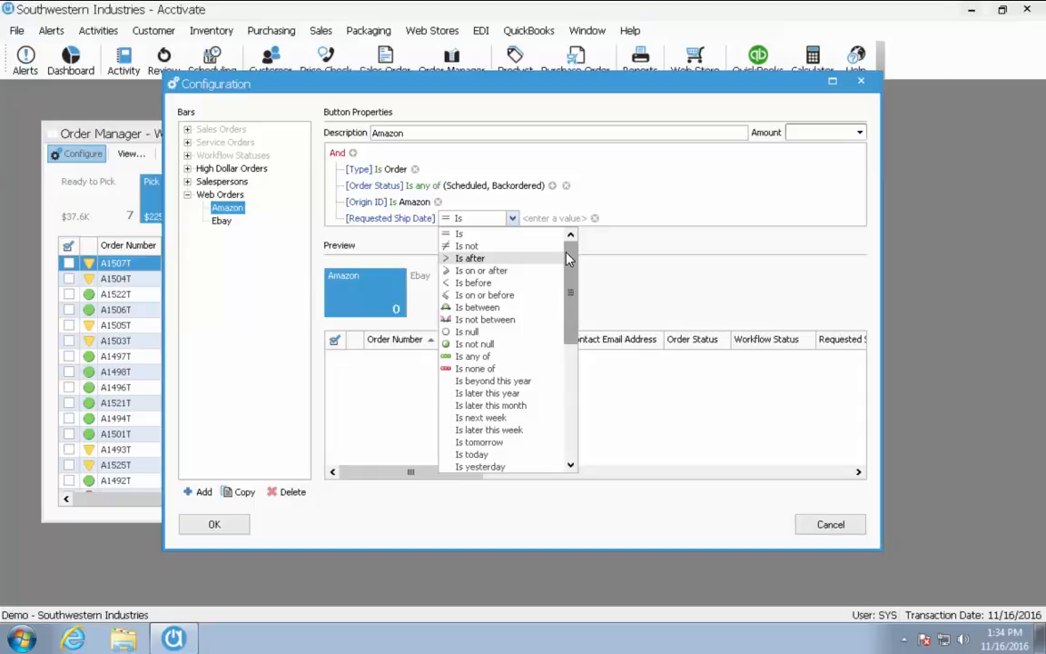
pyautogui.click(511, 297)
pyautogui.click(556, 220)
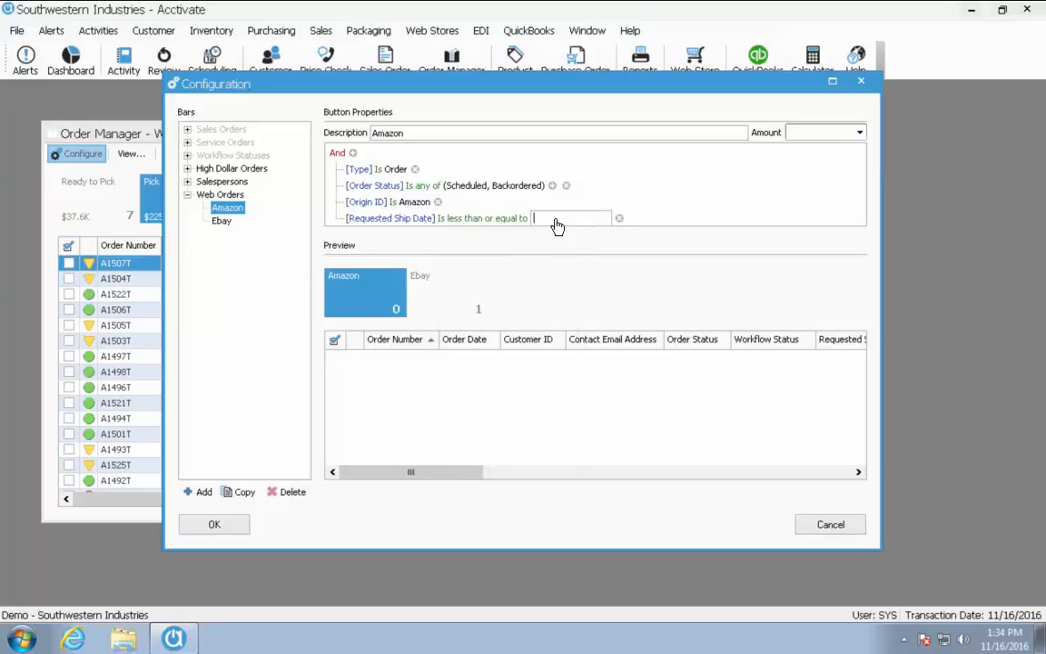
pyautogui.write('12/31/2016')
pyautogui.click(675, 220)
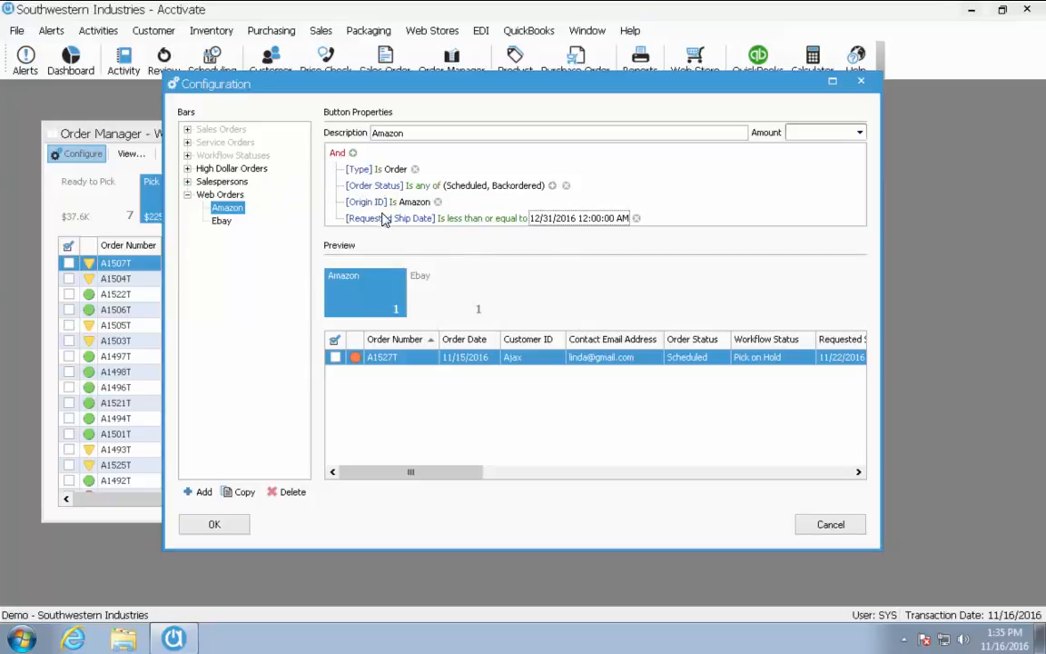
pyautogui.click(478, 219)
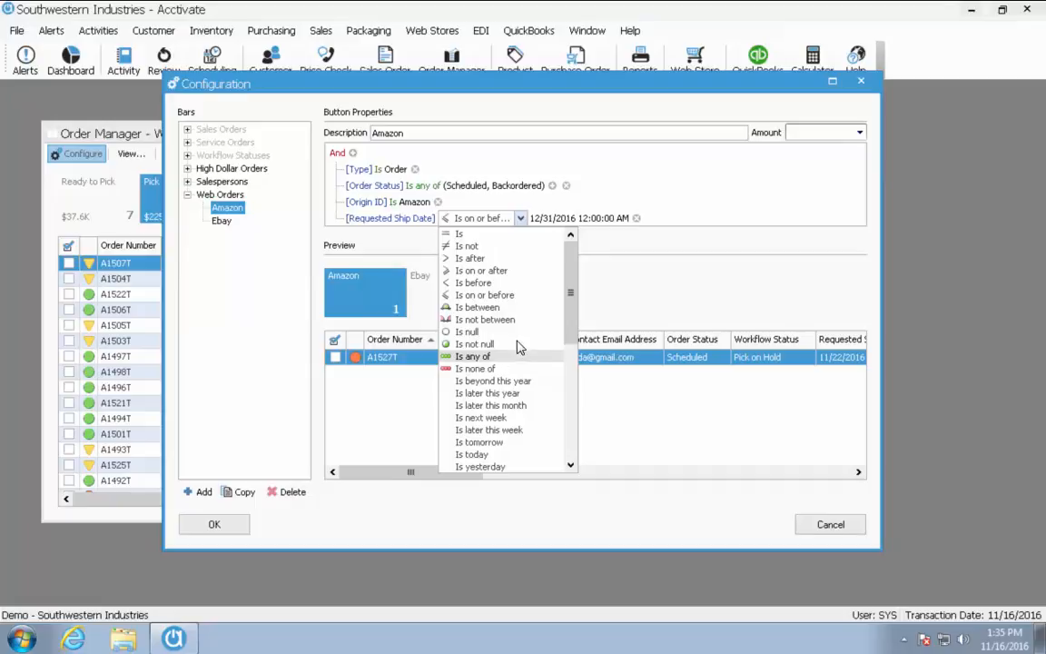
pyautogui.click(594, 191)
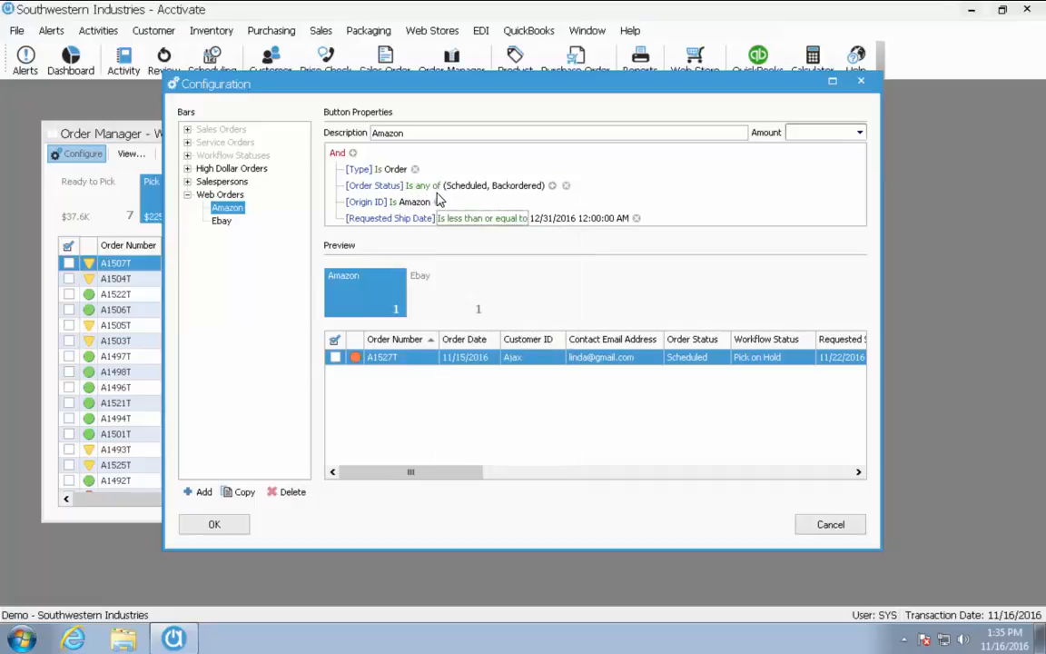
# Add Booked to the Order Status 'is any of' list on the Amazon tile
pyautogui.click(552, 186)
pyautogui.click(565, 186)
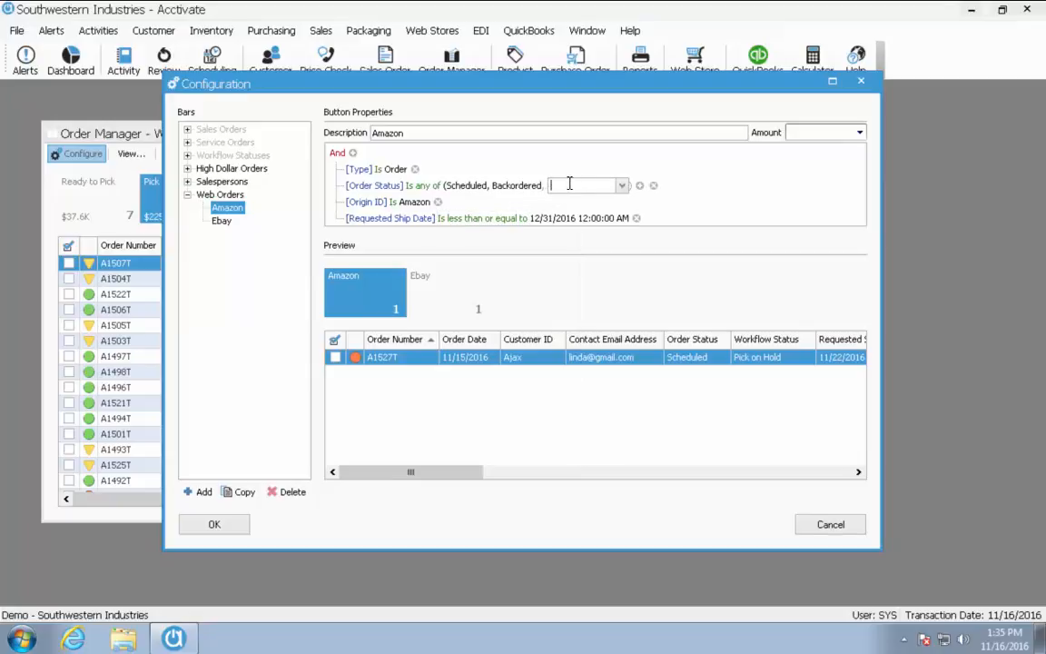
pyautogui.click(621, 187)
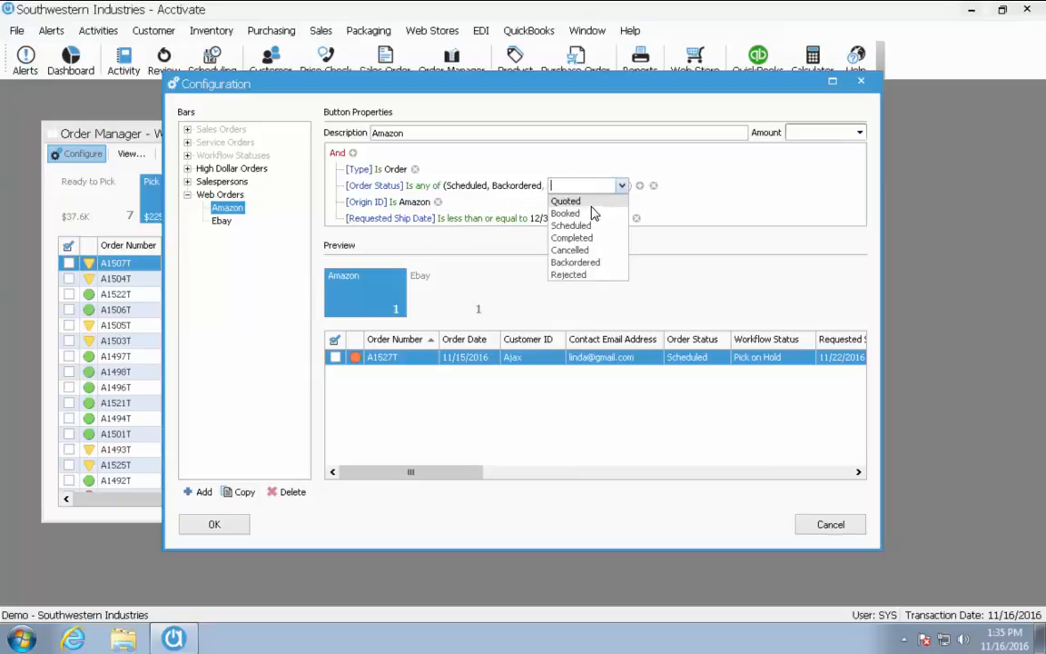
pyautogui.click(591, 214)
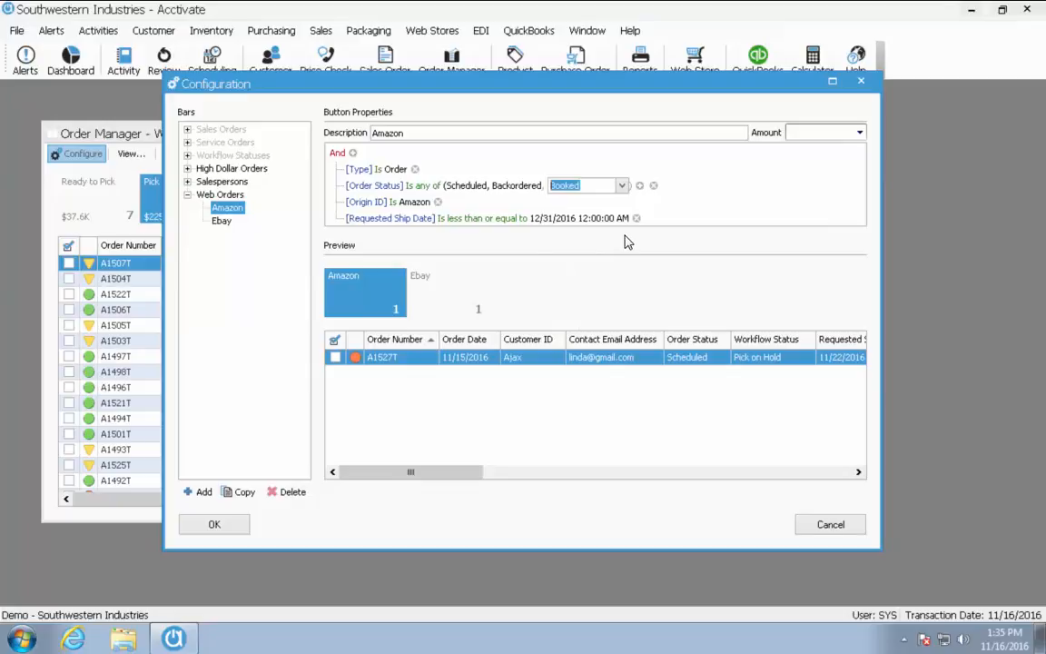
pyautogui.click(627, 200)
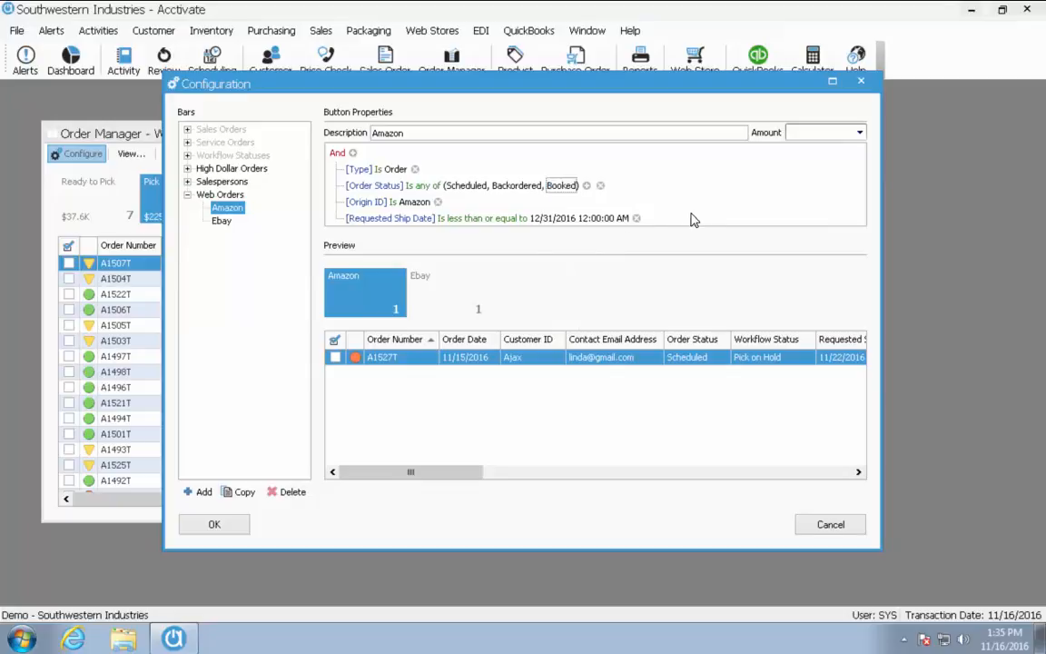
# Change the Requested Ship Date condition to 'Is tomorrow'
pyautogui.click(446, 219)
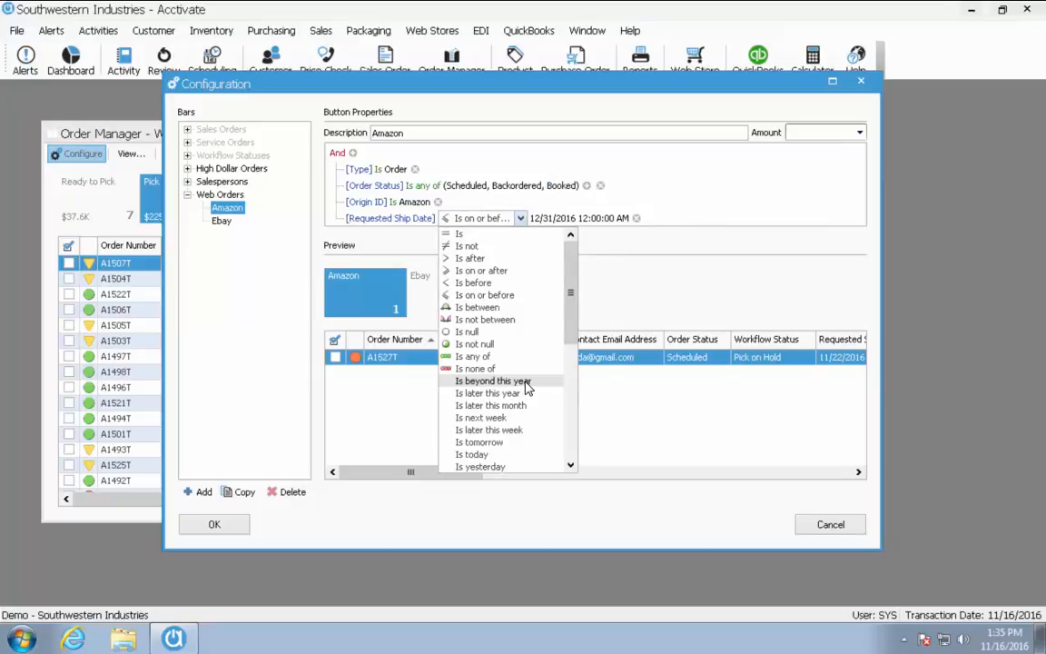
pyautogui.moveTo(576, 338); pyautogui.dragTo(554, 363)
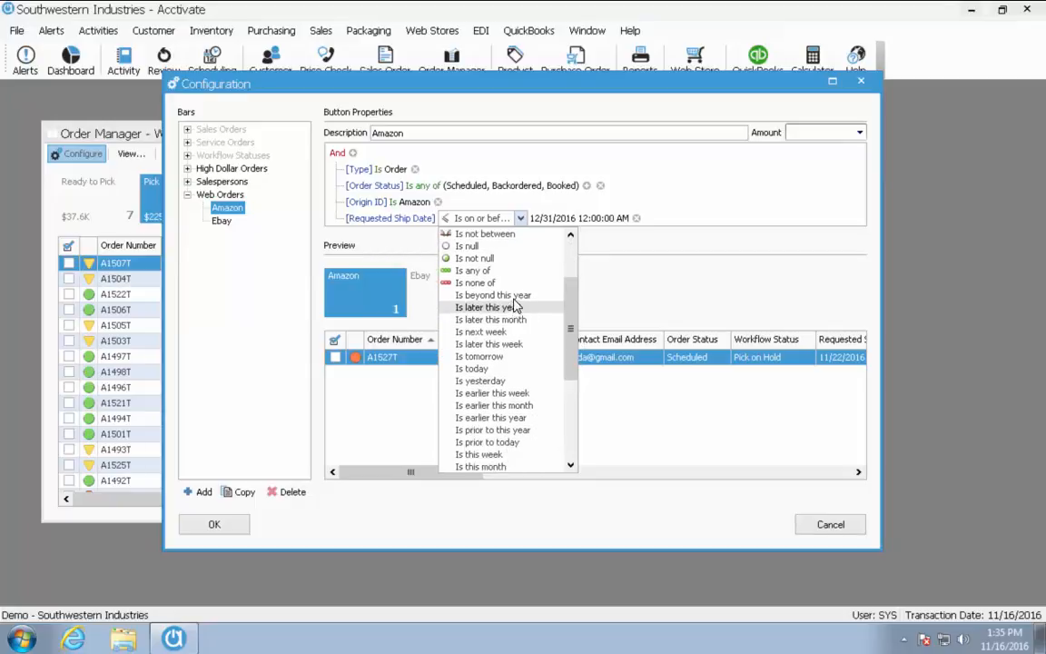
pyautogui.click(531, 344)
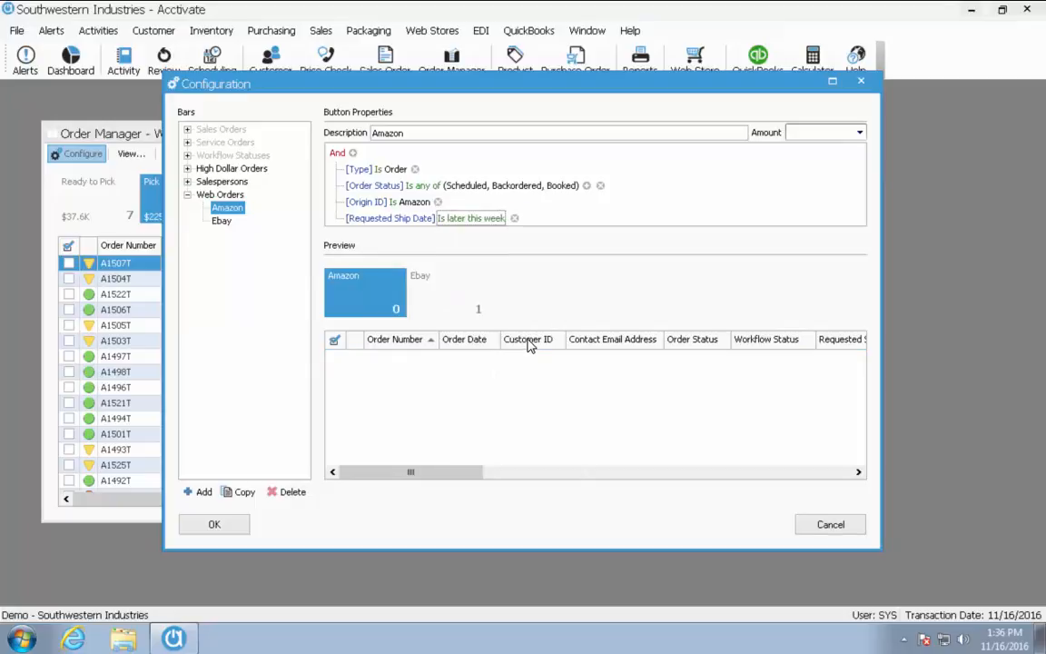
pyautogui.click(507, 219)
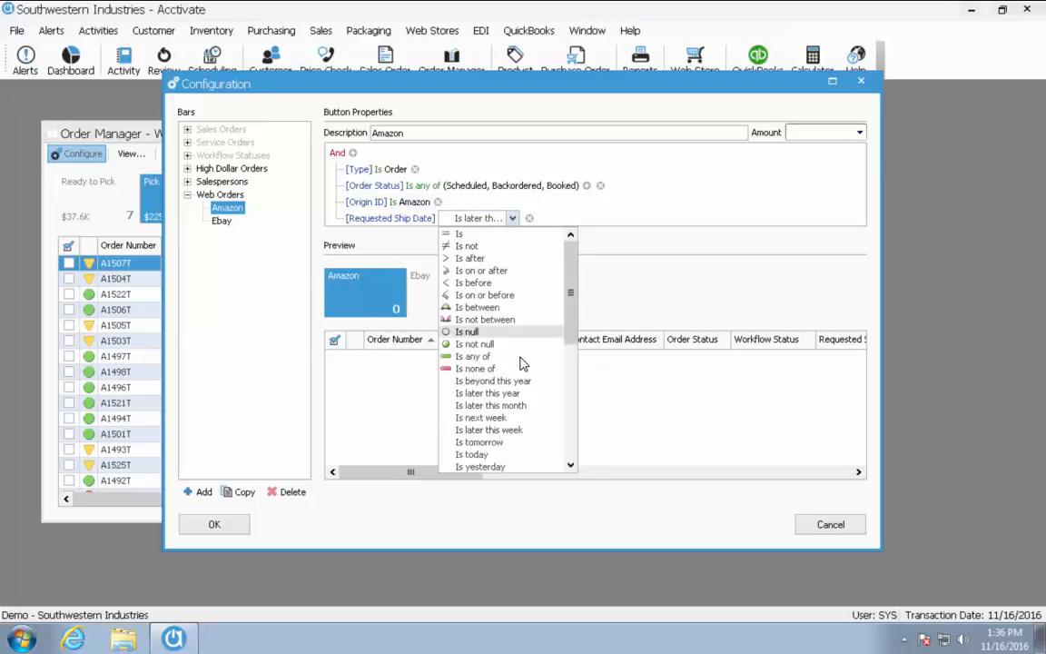
pyautogui.click(480, 442)
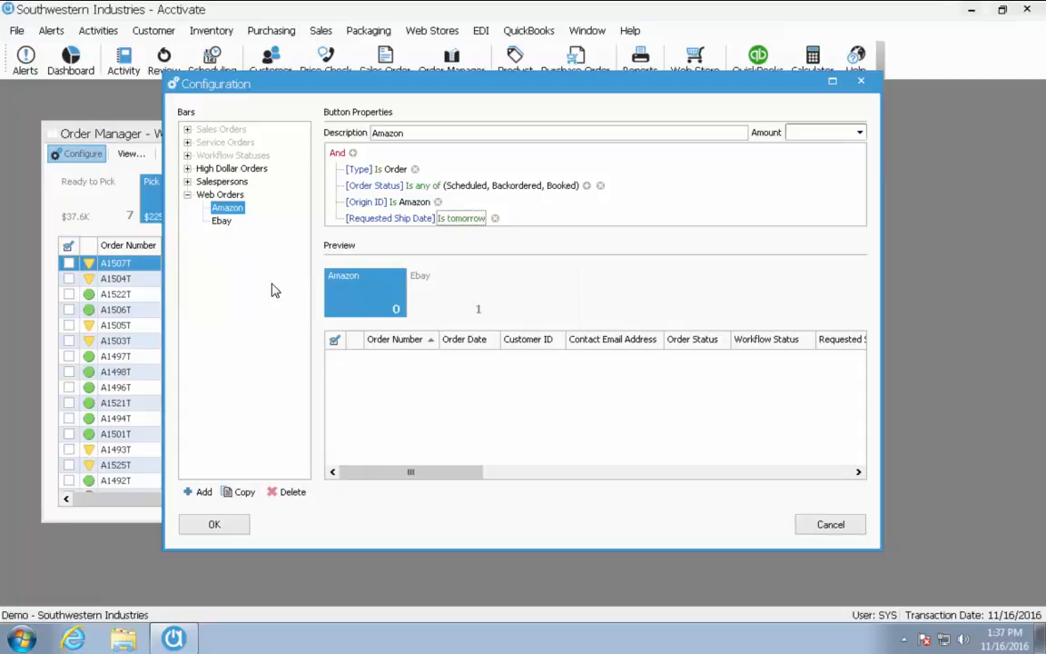
# Delete the Ebay bar, confirming Yes, and save the bar configuration with OK
pyautogui.click(222, 221)
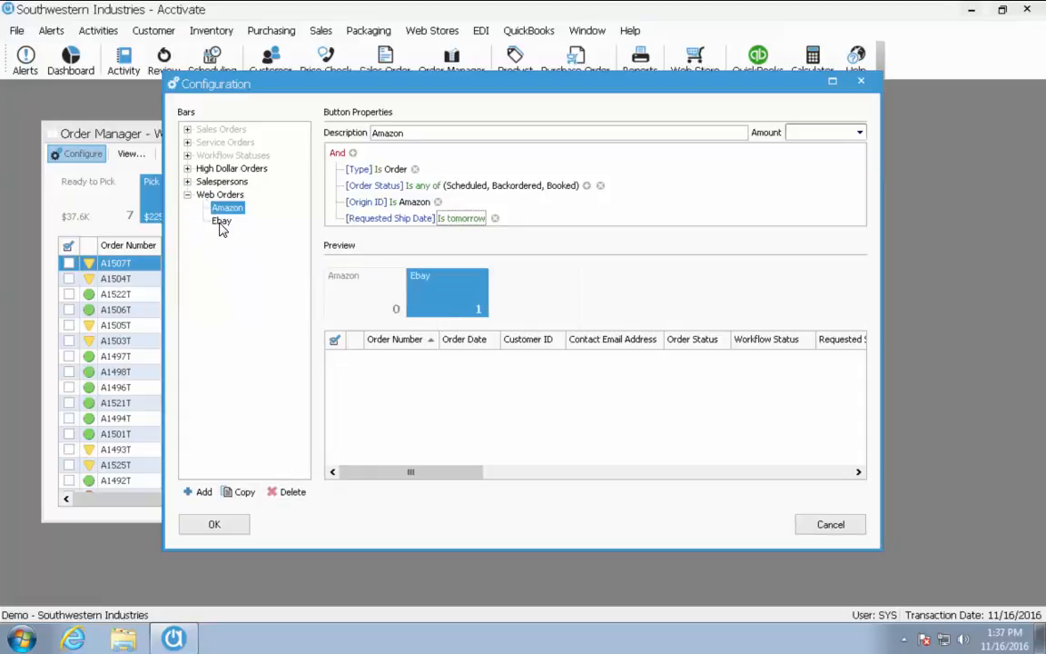
pyautogui.click(222, 221)
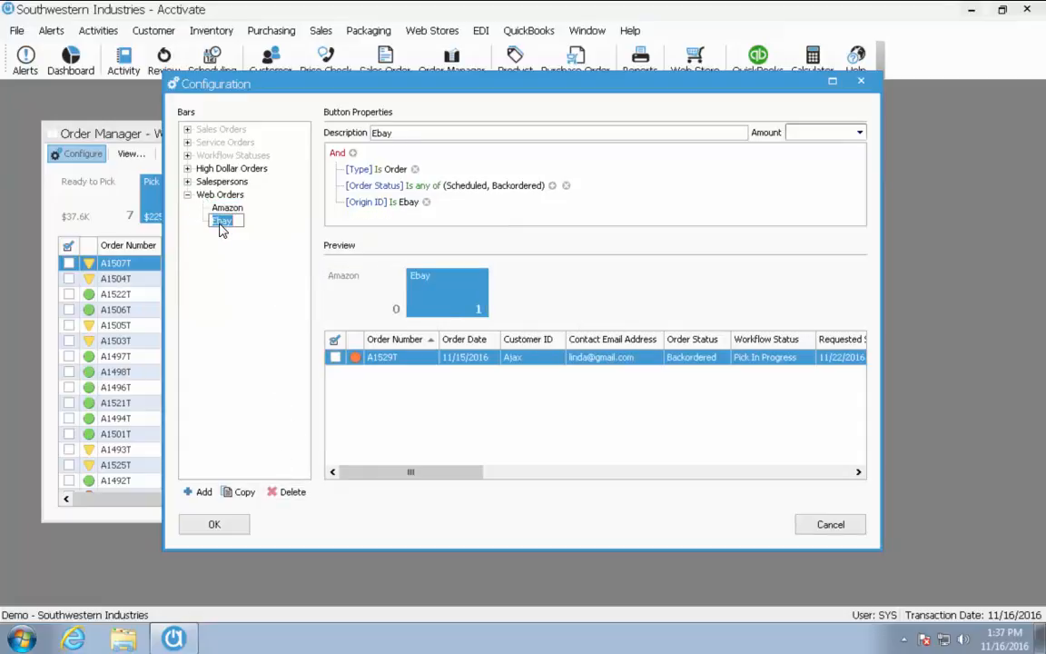
pyautogui.click(287, 498)
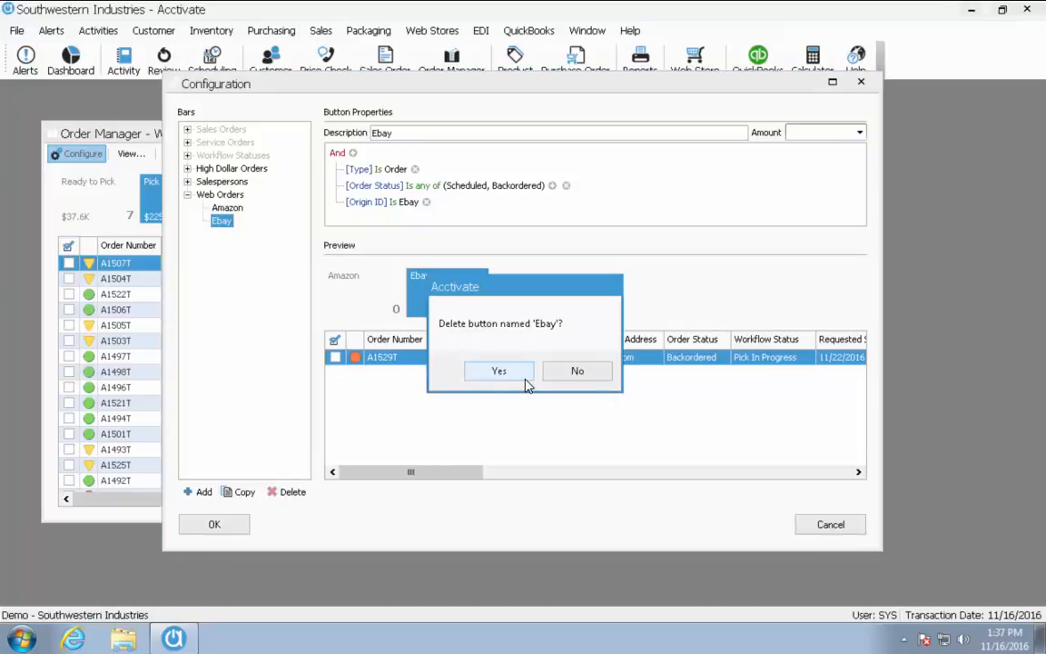
pyautogui.click(495, 368)
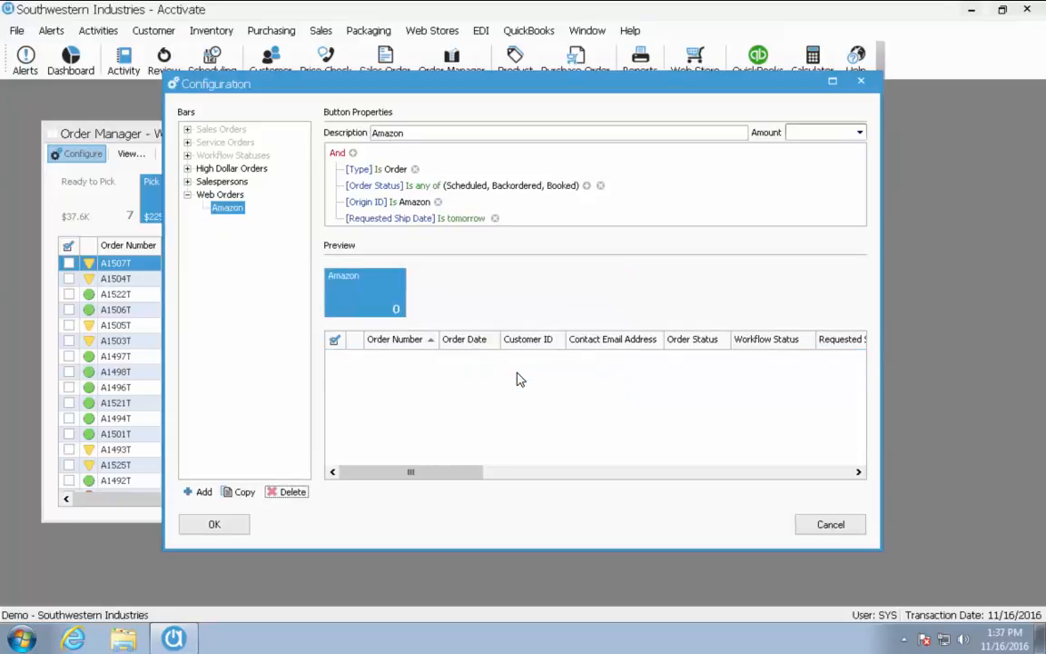
pyautogui.click(218, 524)
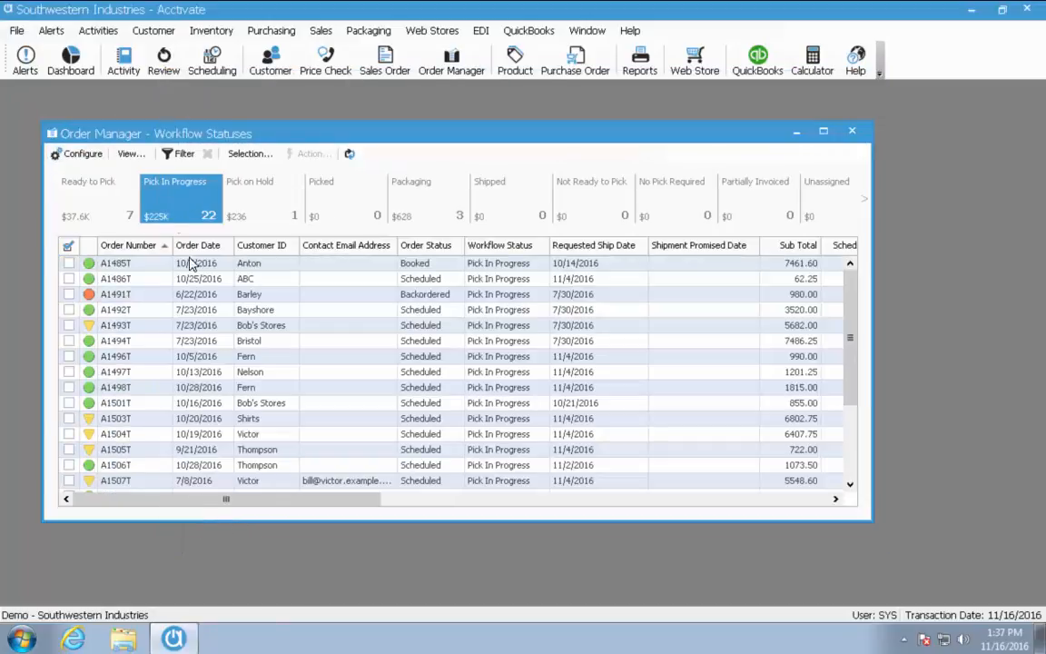
# Switch Order Manager to the Web Orders view, then close the Order Manager window
pyautogui.click(137, 156)
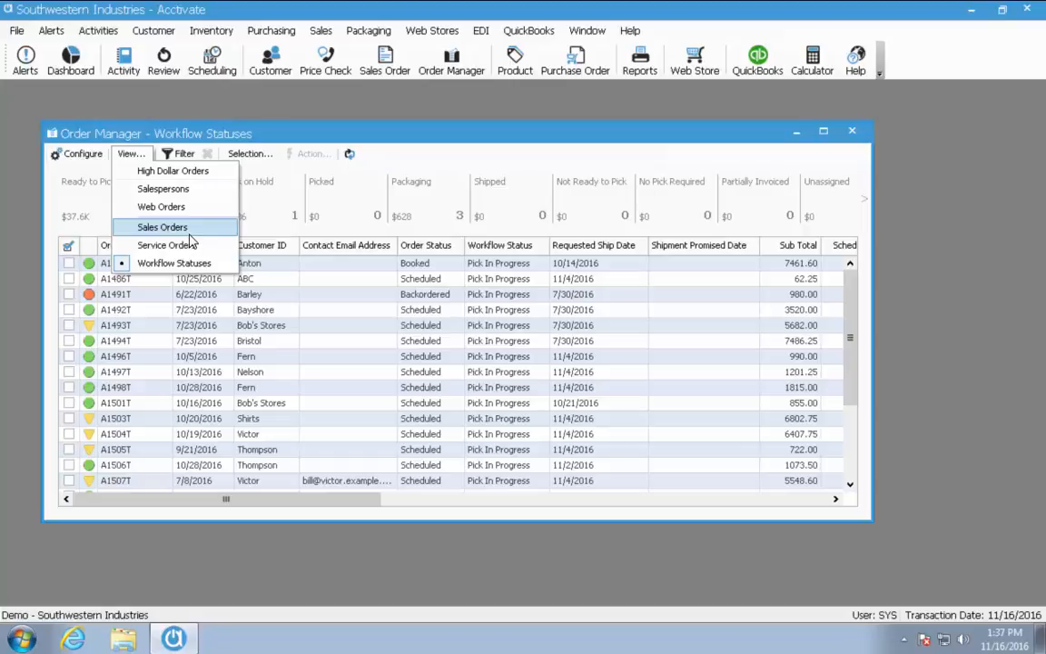
pyautogui.click(202, 209)
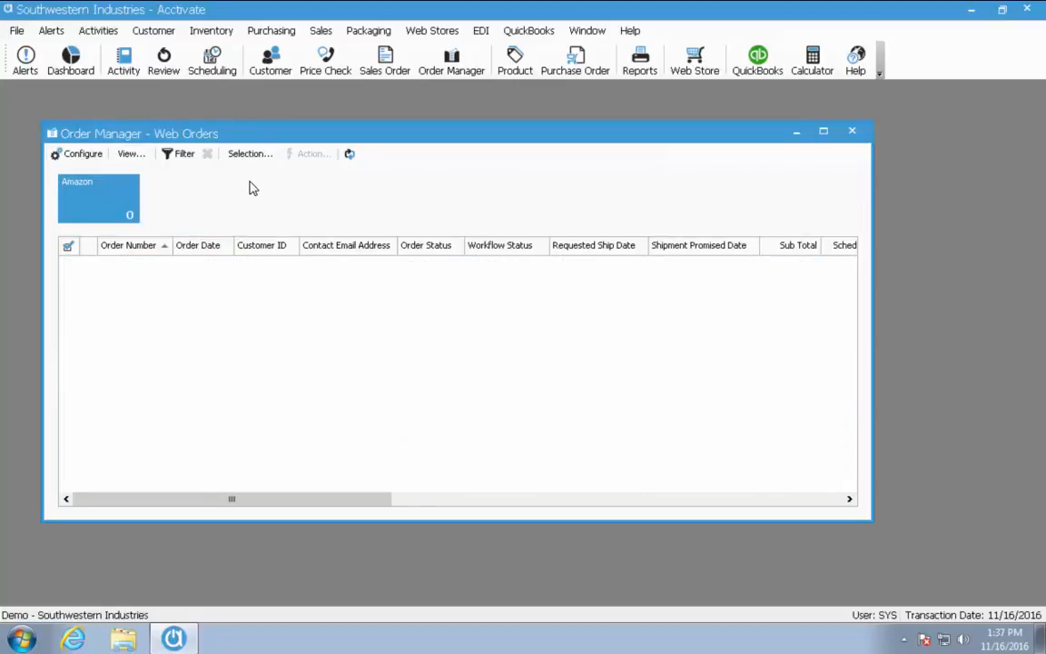
pyautogui.click(853, 134)
pyautogui.click(18, 30)
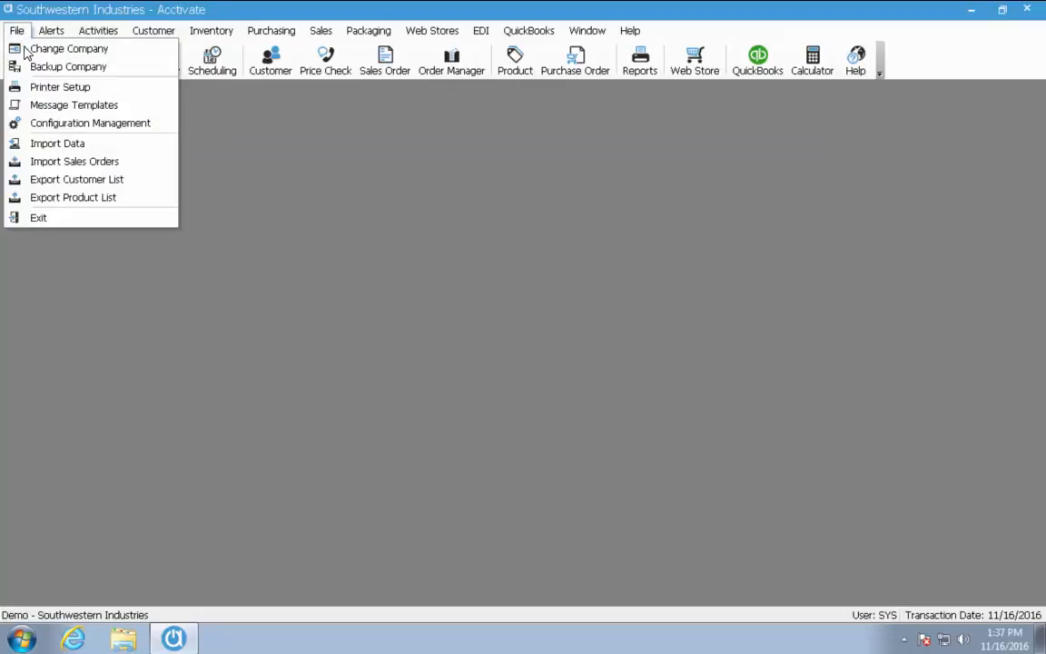
# Open Configuration Management and go to Sales Orders > Order Options
pyautogui.click(80, 127)
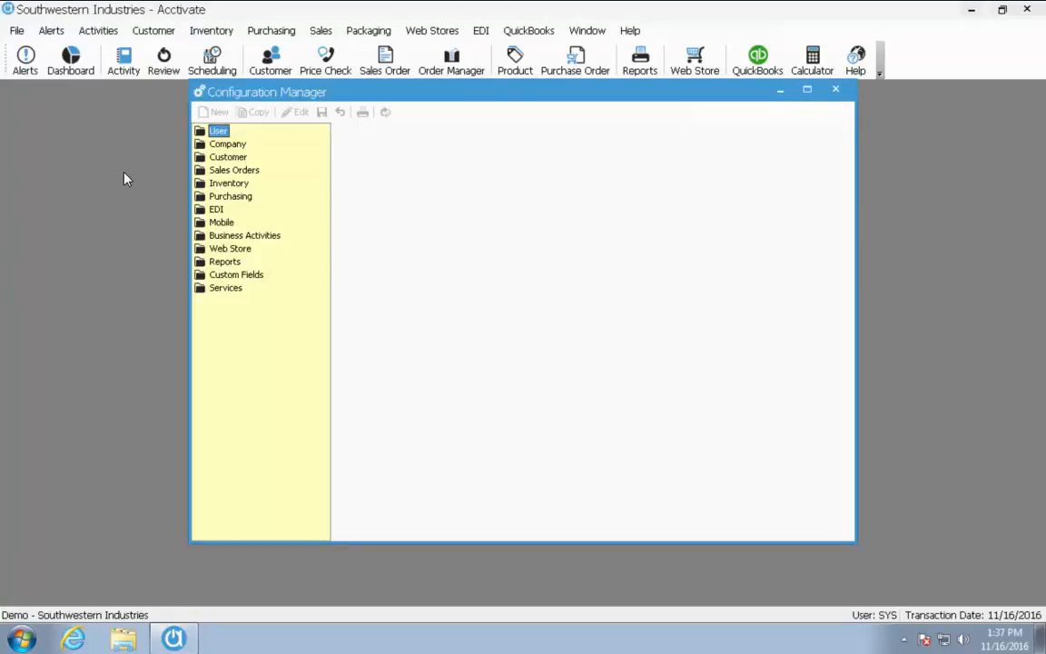
pyautogui.doubleClick(233, 171)
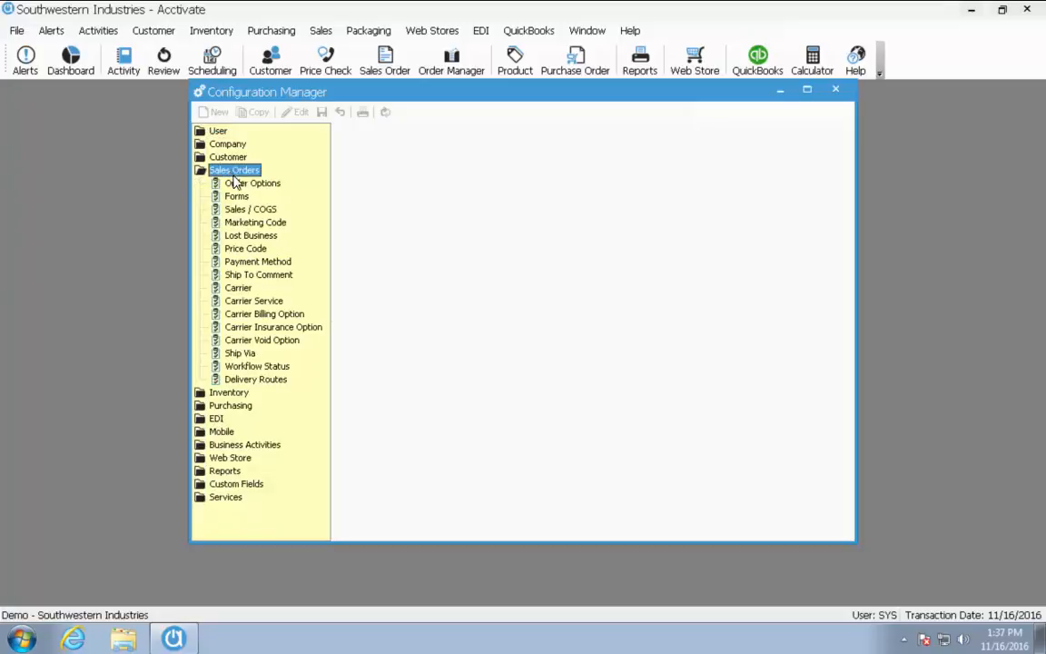
pyautogui.click(238, 183)
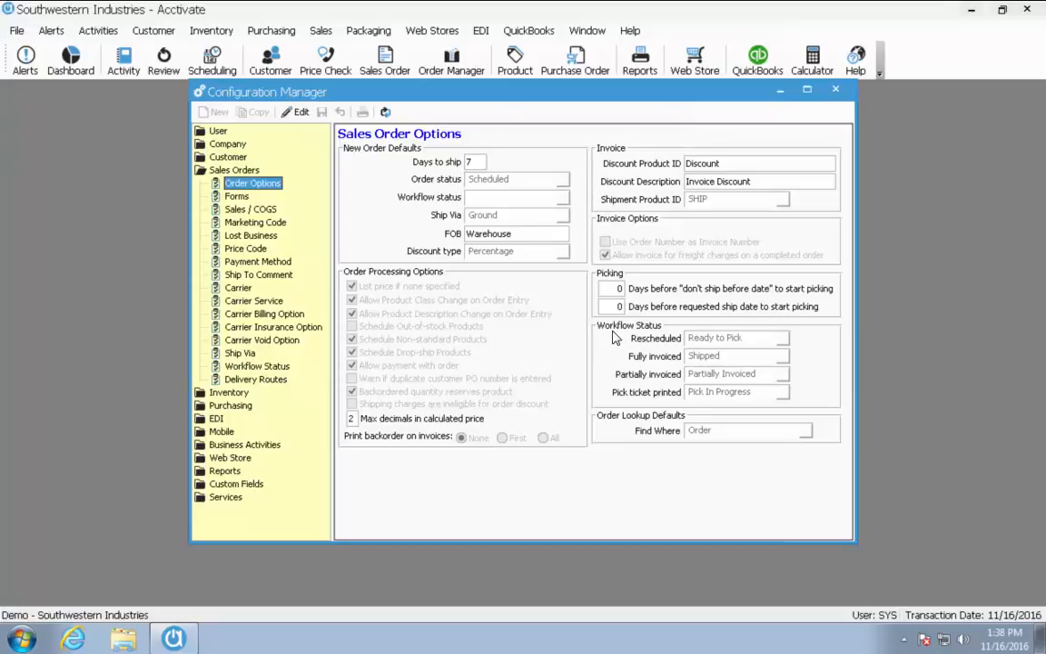
# Leave Fully invoiced set to Shipped and close Configuration Manager without saving changes
pyautogui.click(300, 113)
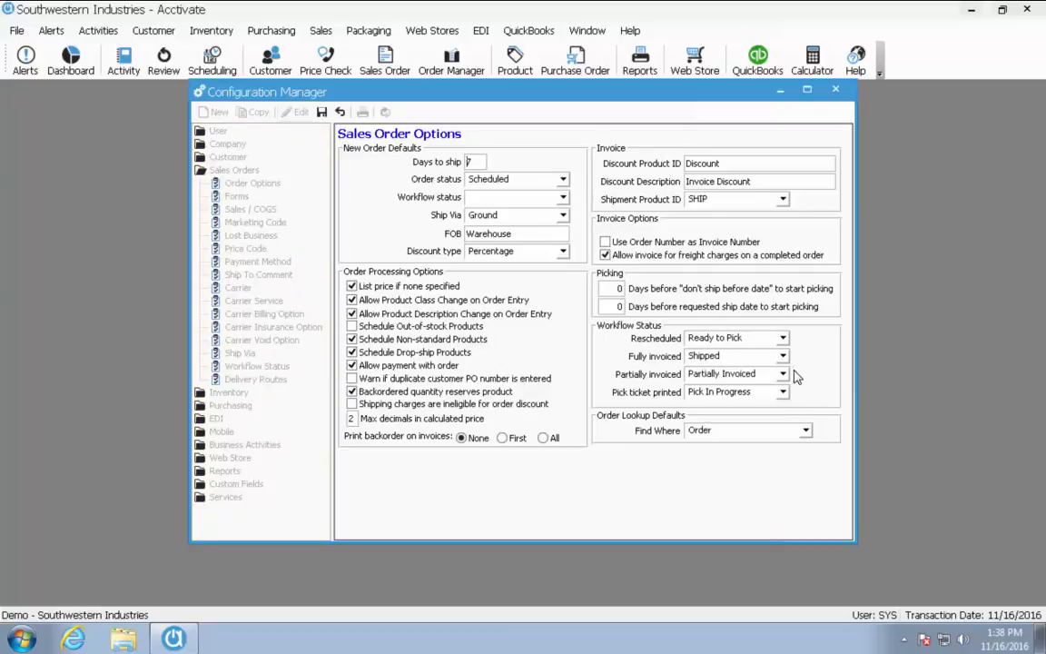
pyautogui.click(780, 357)
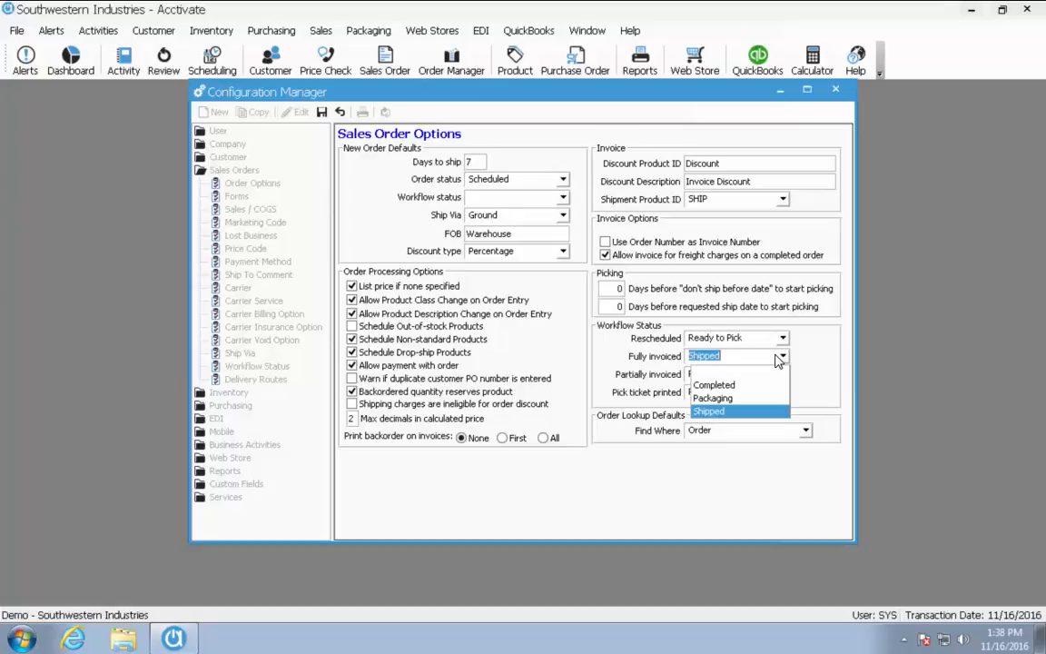
pyautogui.click(781, 356)
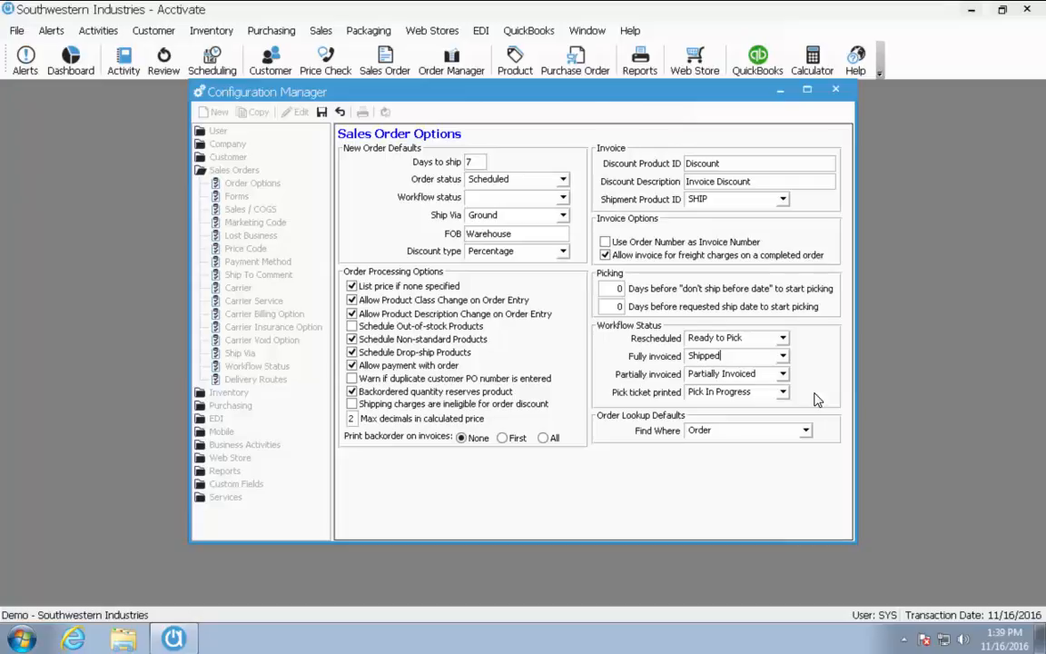
pyautogui.click(835, 93)
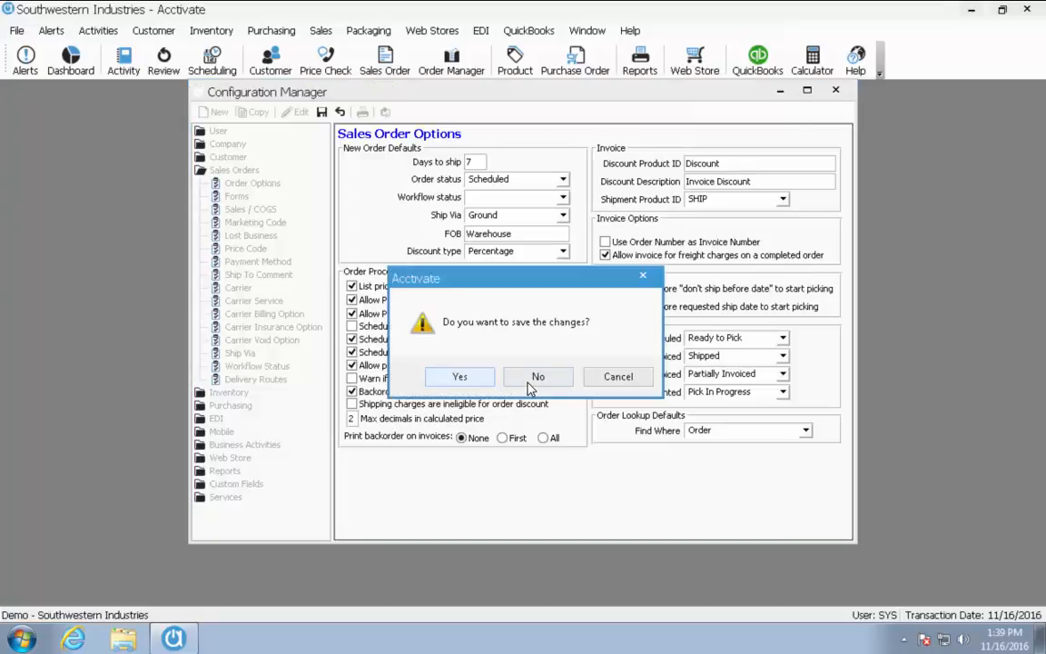
pyautogui.click(533, 375)
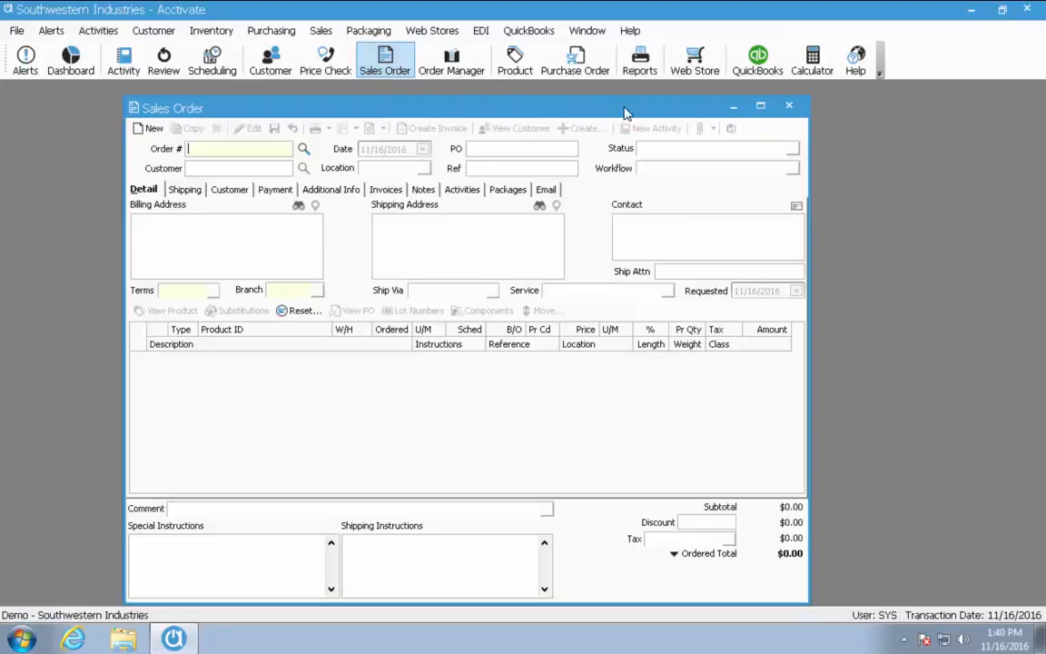
# Reopen Order Manager and switch it to the High Dollar Orders view
pyautogui.click(467, 77)
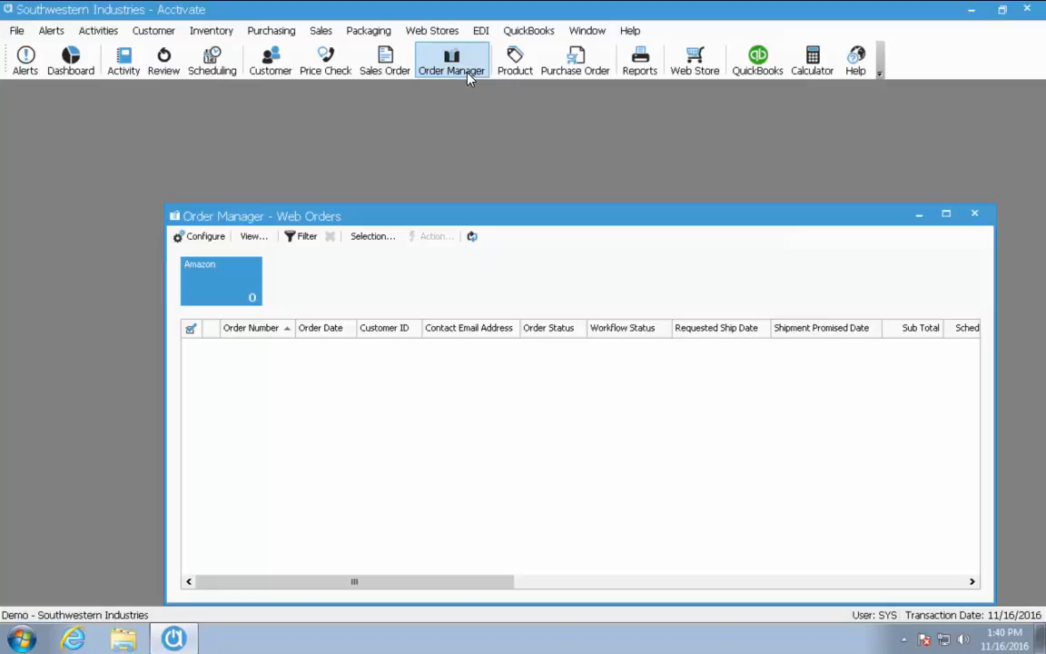
pyautogui.click(255, 236)
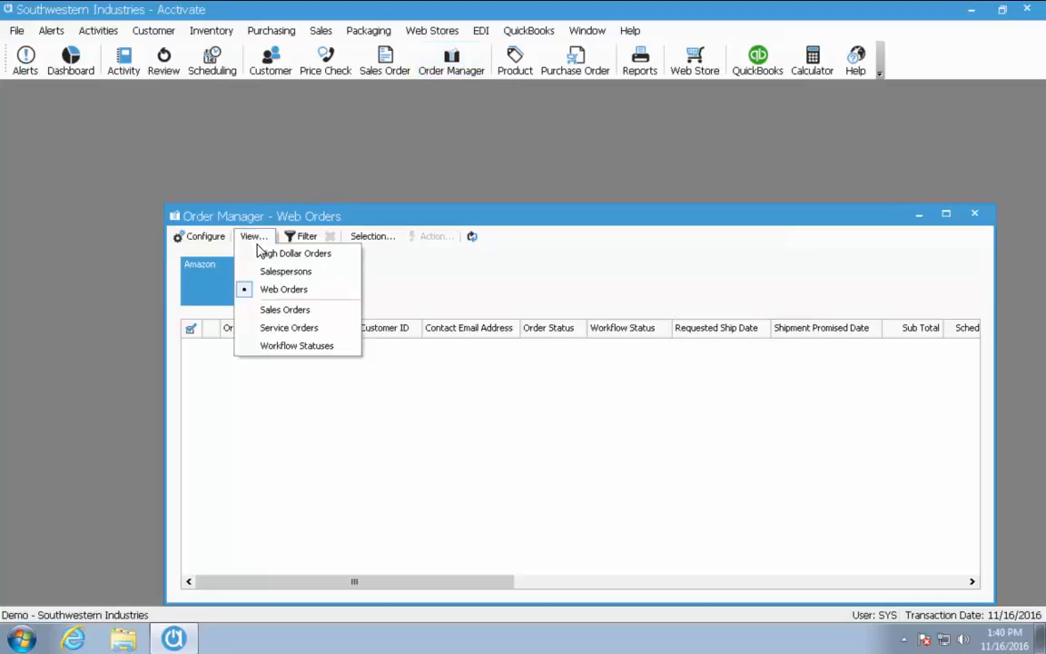
pyautogui.click(262, 254)
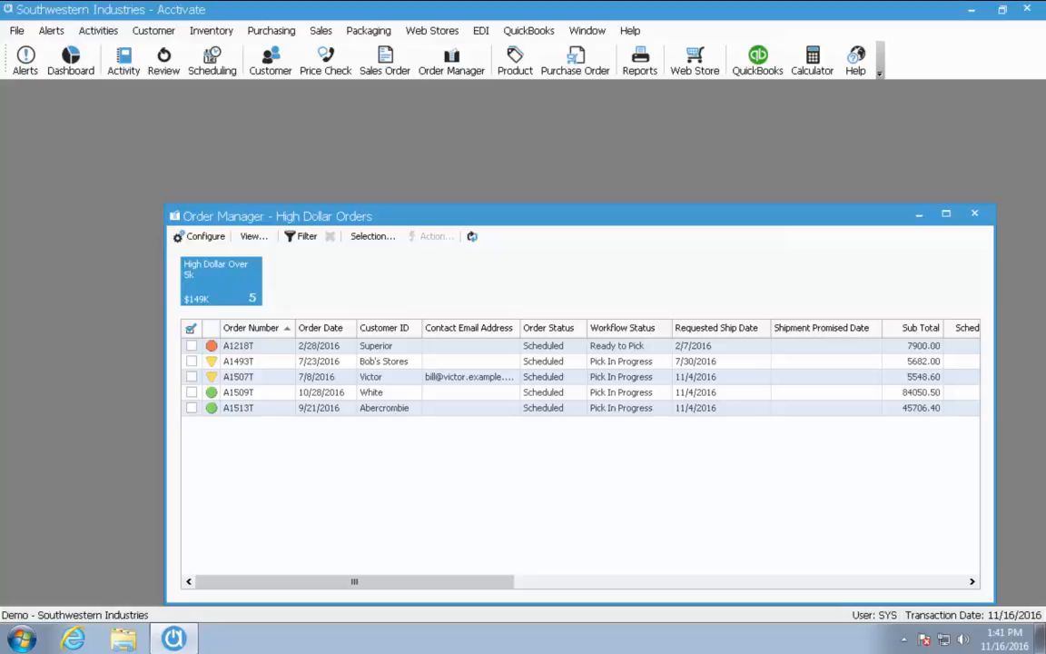
# Open the View list showing saved views like Web Orders and High Dollar Orders
pyautogui.click(255, 236)
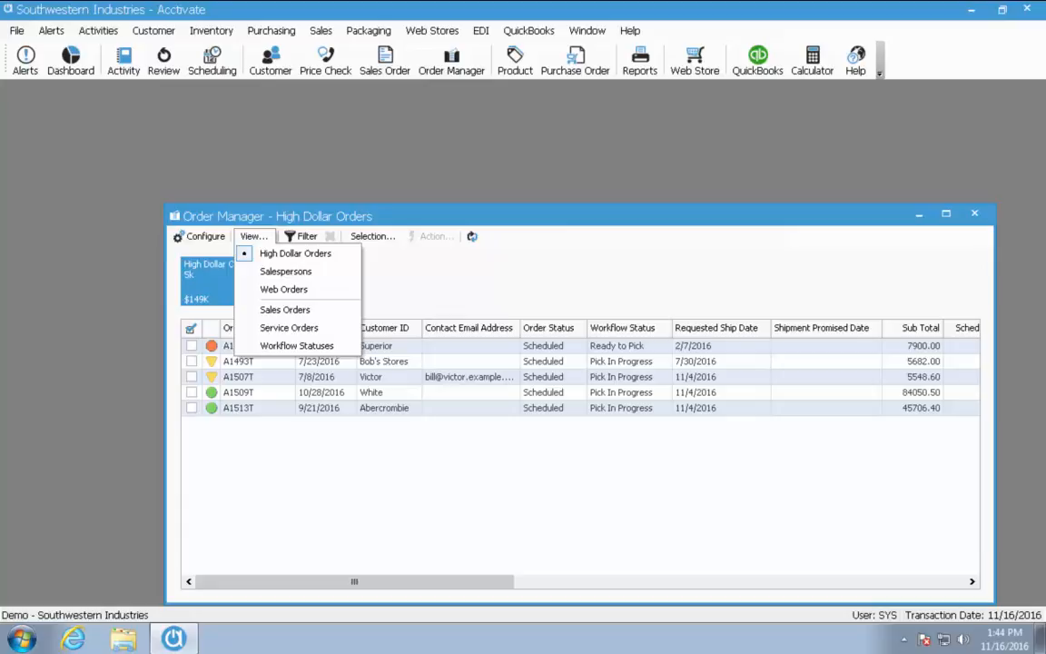
# Dismiss the View dropdown so the High Dollar Orders list of five orders shows
pyautogui.click(31, 60)
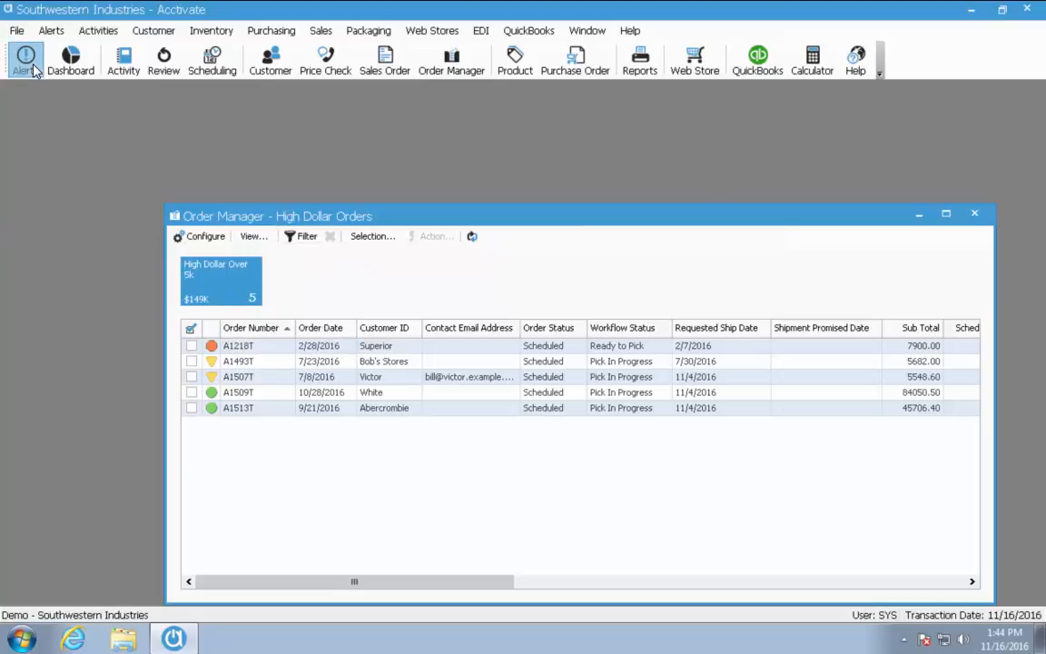
pyautogui.click(33, 67)
pyautogui.click(178, 136)
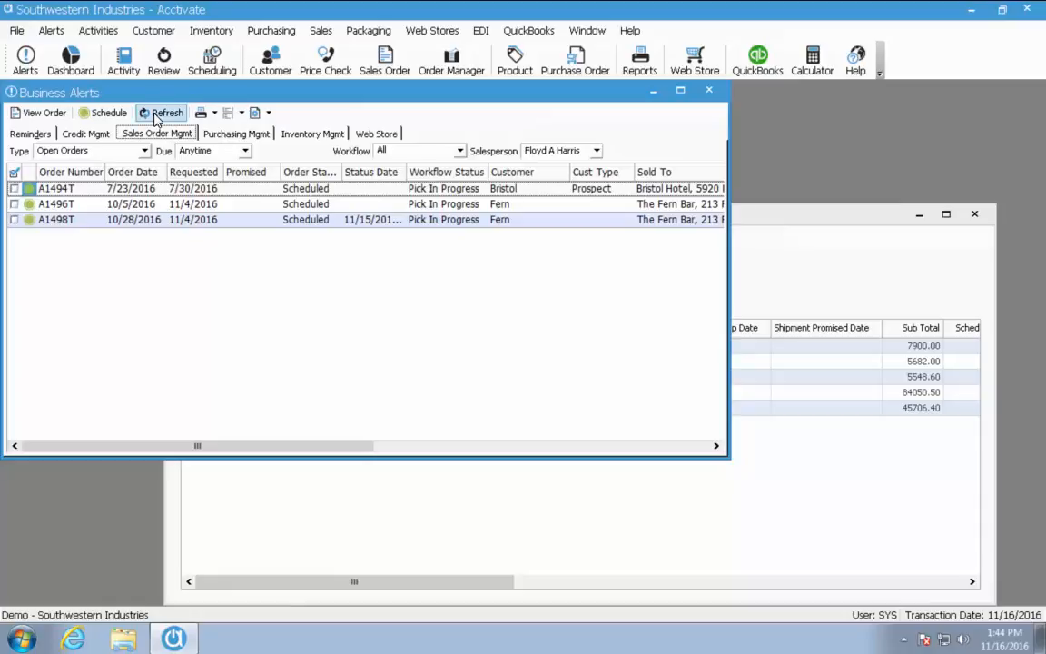
pyautogui.click(709, 90)
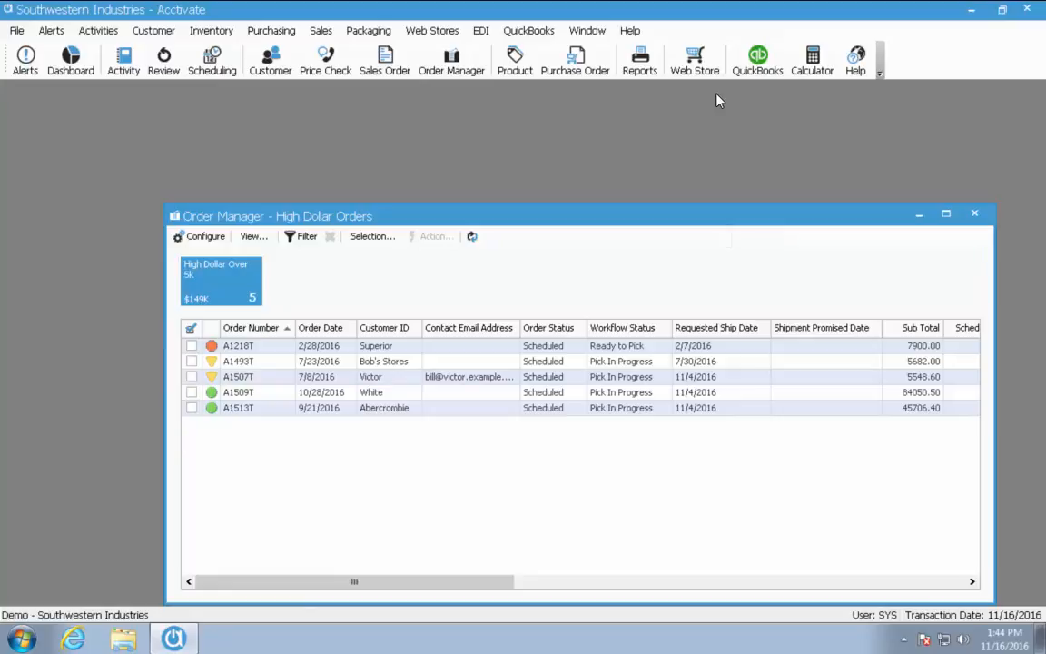
# Select and tick order A1493T, then bring up the Action menu for it
pyautogui.click(367, 362)
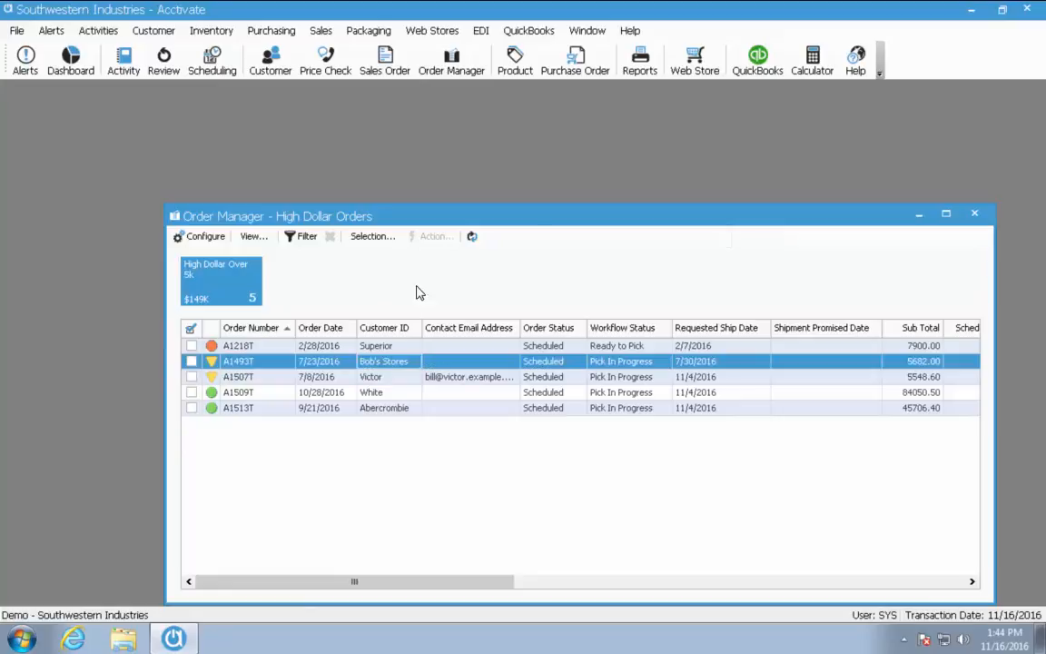
pyautogui.click(192, 361)
pyautogui.click(432, 237)
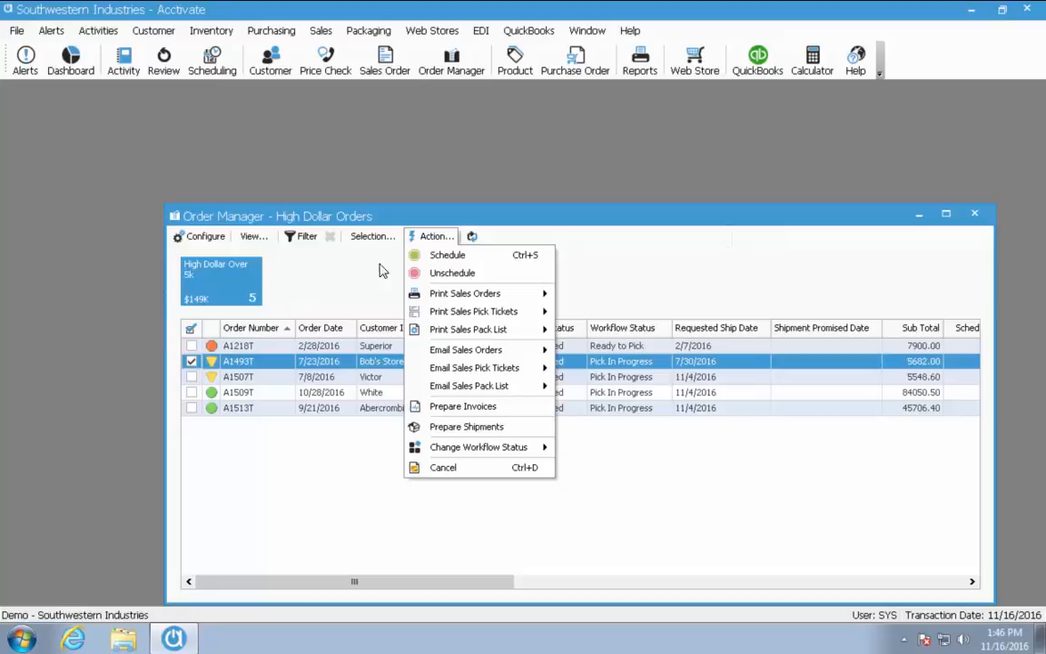
# Look through the Action menu's Email, Print and order selection options, then bring up the View list
pyautogui.moveTo(514, 354)
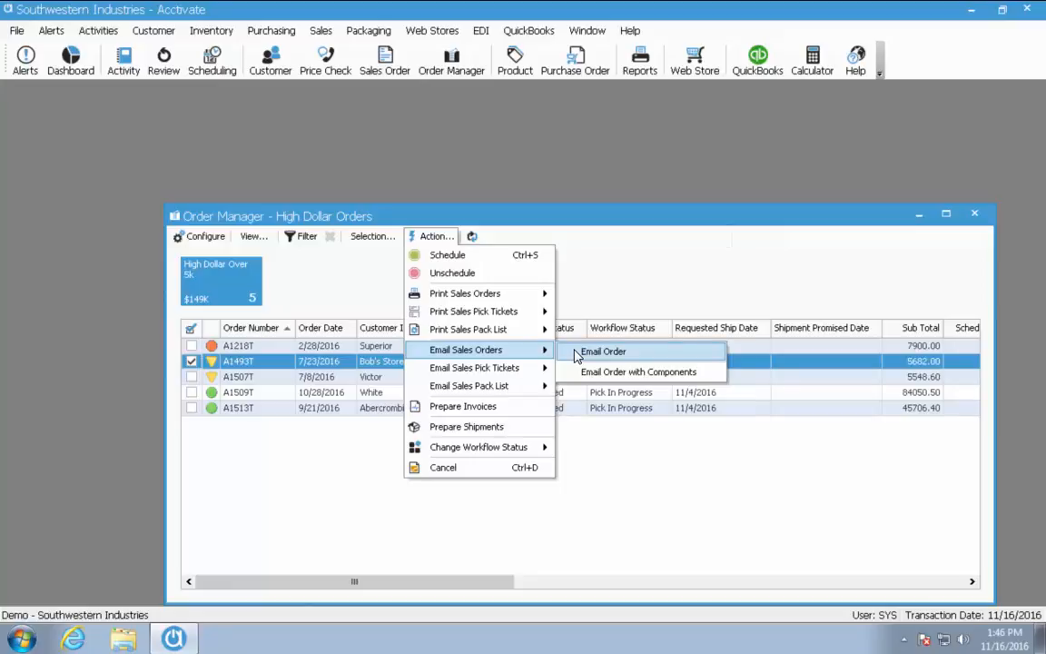
pyautogui.moveTo(481, 329)
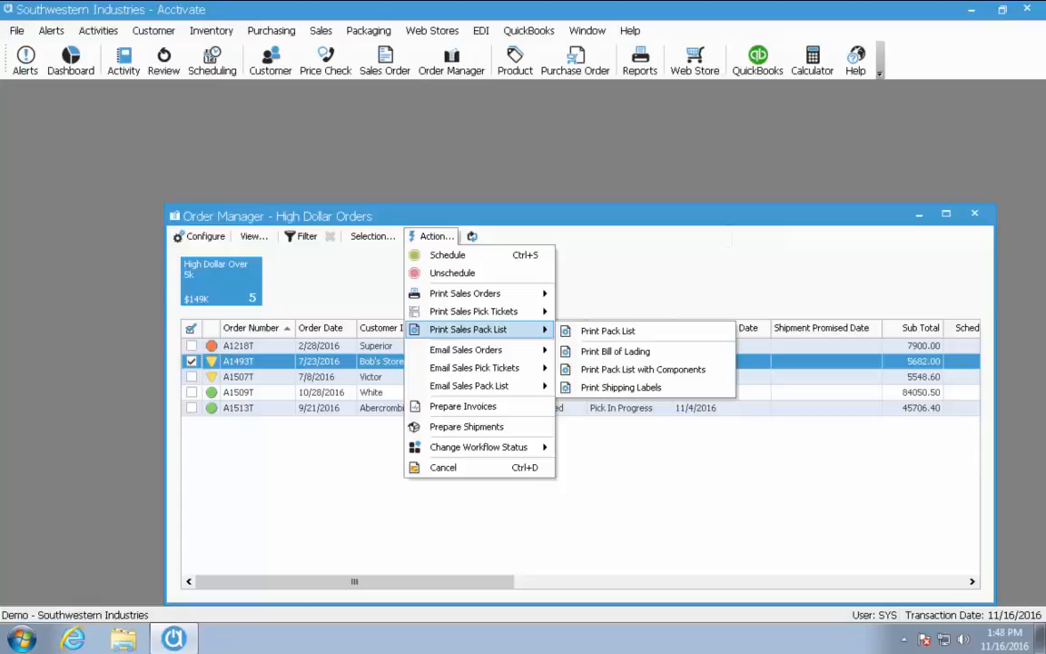
pyautogui.click(299, 460)
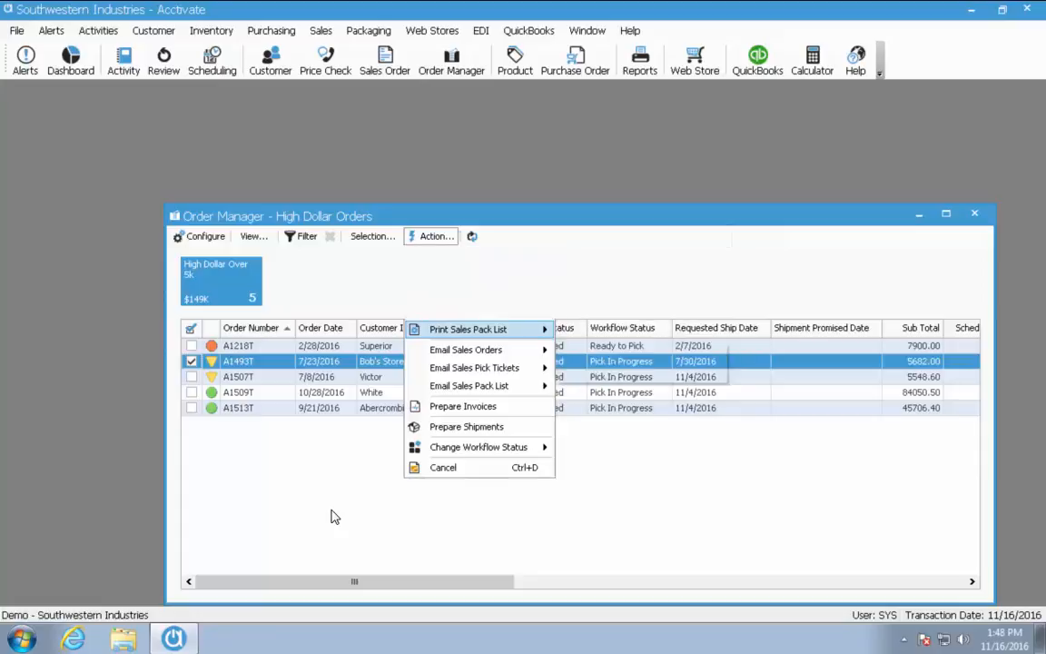
pyautogui.click(439, 239)
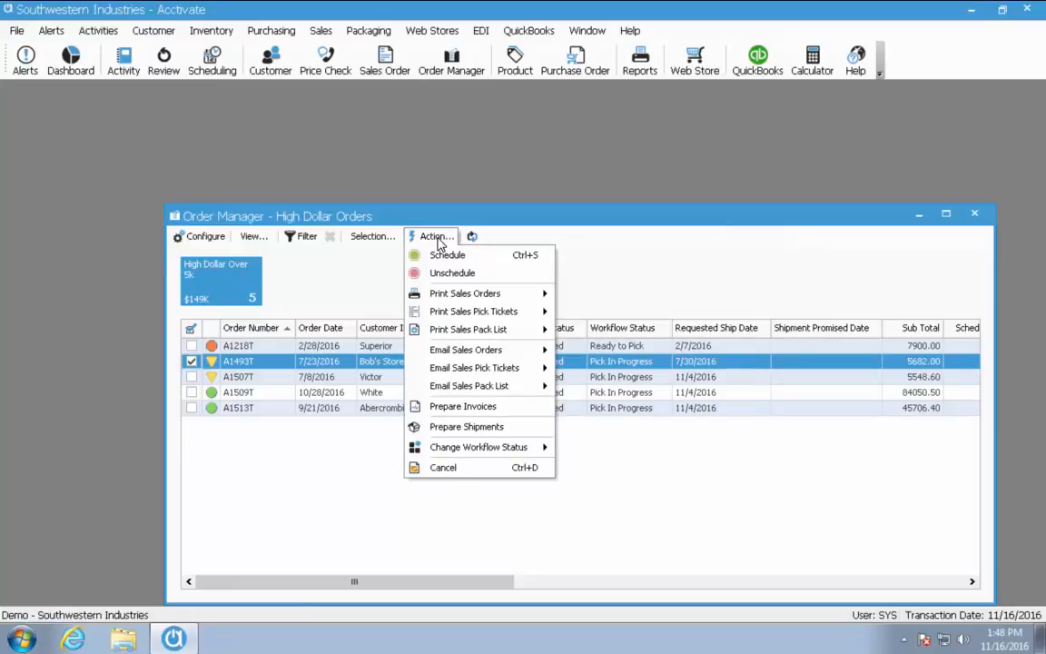
pyautogui.click(386, 235)
pyautogui.click(429, 236)
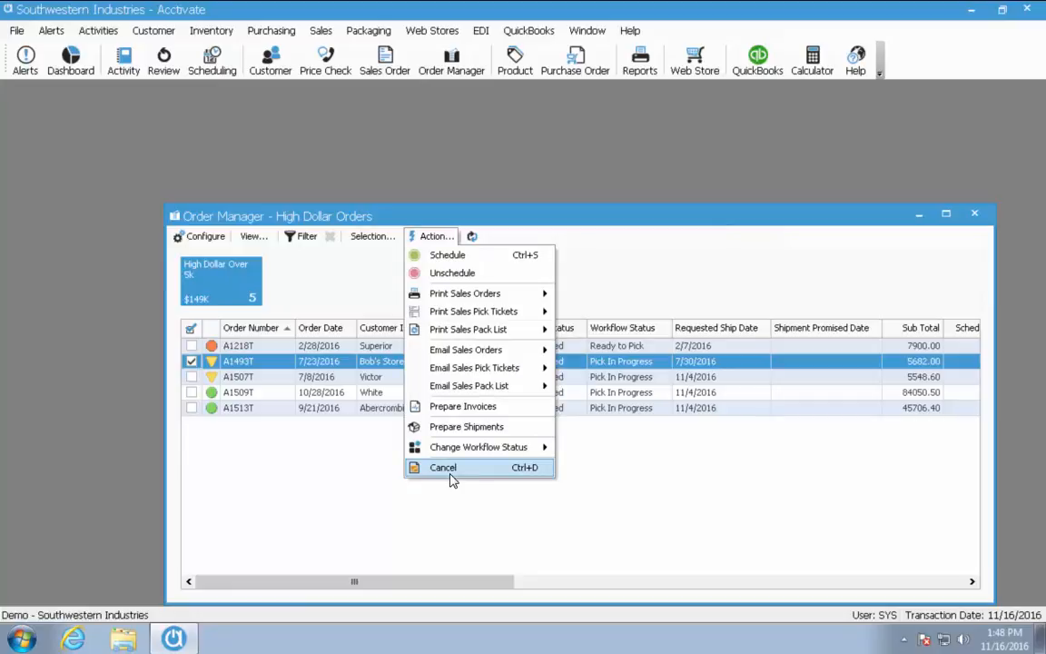
pyautogui.click(256, 237)
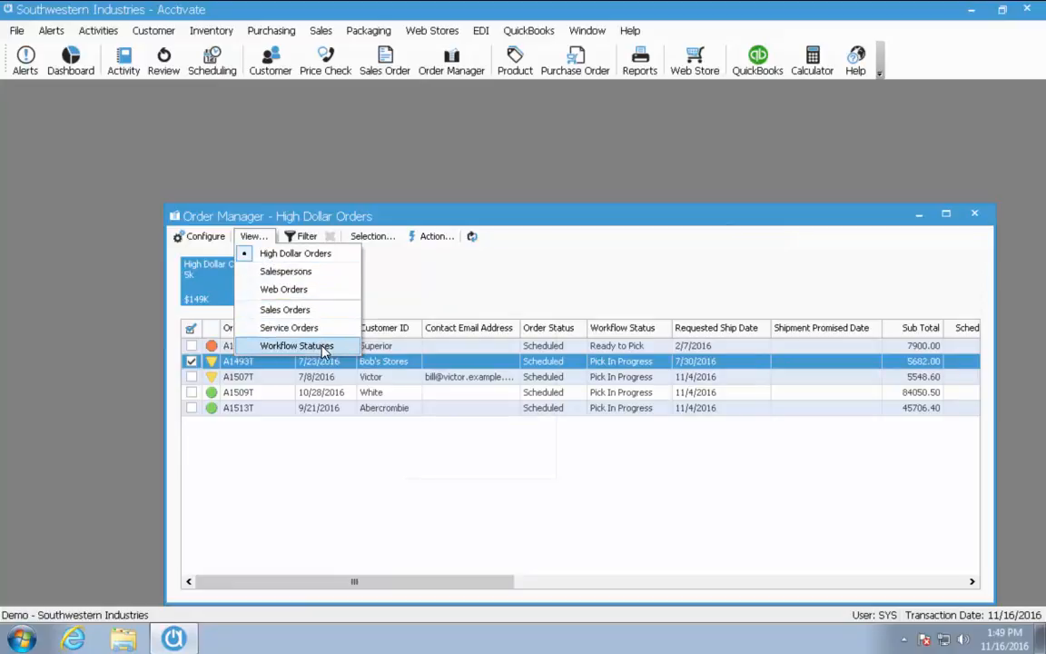
# Switch to the Workflow Statuses view and tick orders A1218T, A1499T and A1502T
pyautogui.click(325, 350)
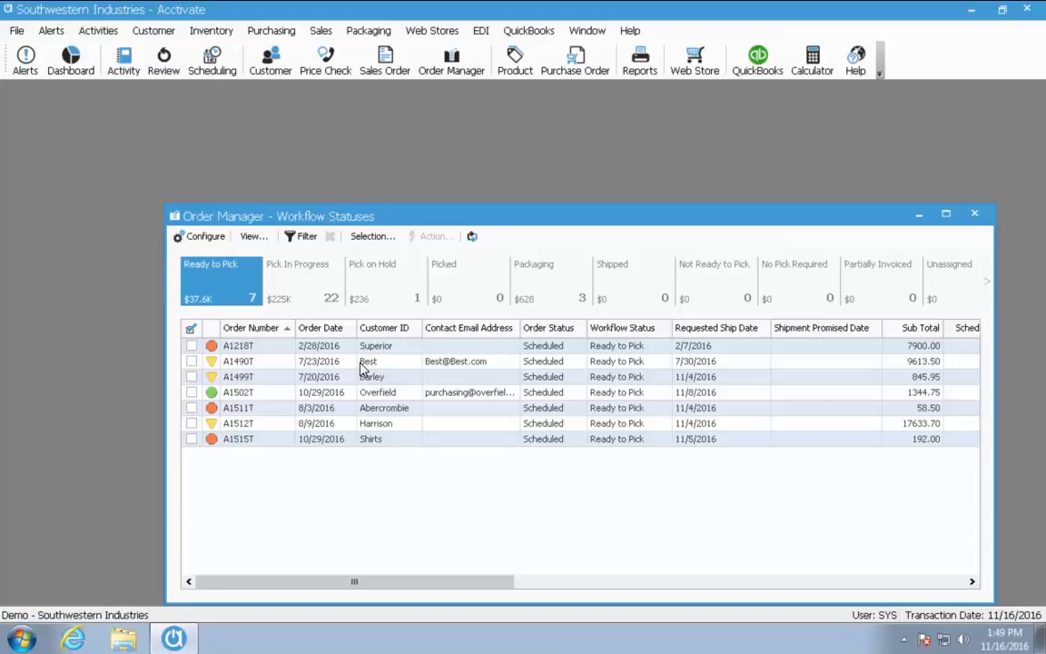
pyautogui.click(191, 346)
pyautogui.click(192, 376)
pyautogui.click(191, 392)
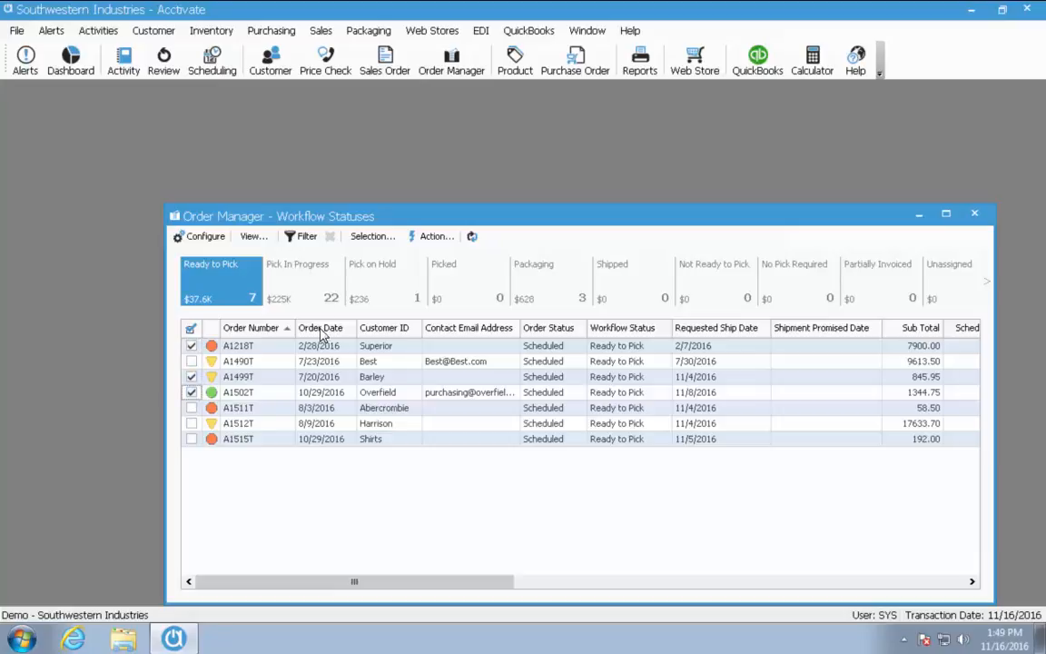
# Cancel the three ticked orders, confirming with Yes and dismissing the confirmation message
pyautogui.click(436, 236)
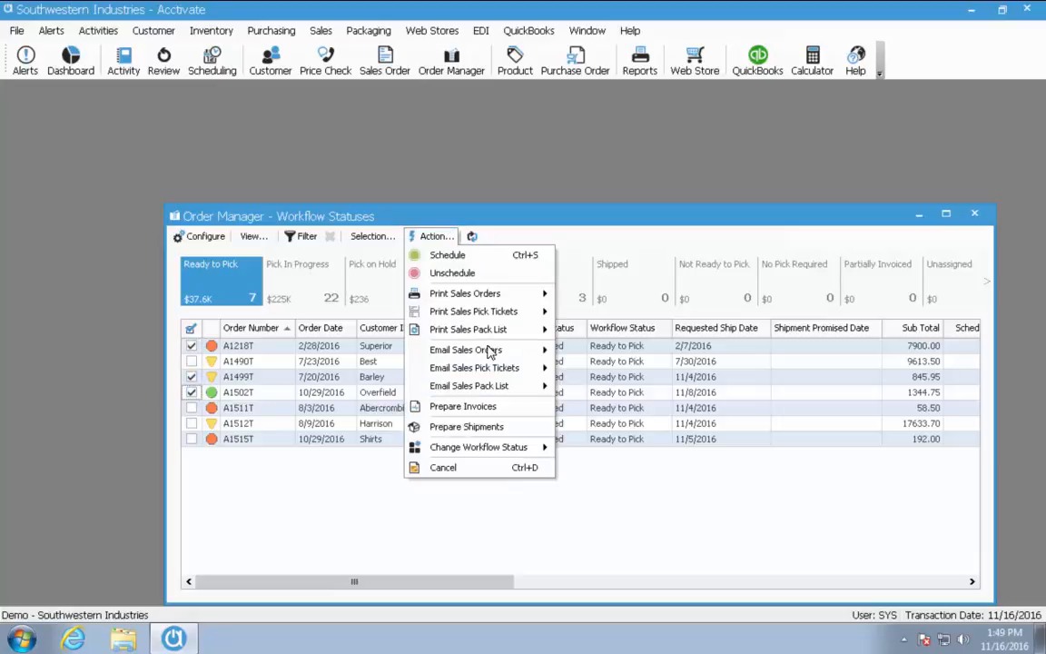
pyautogui.click(491, 470)
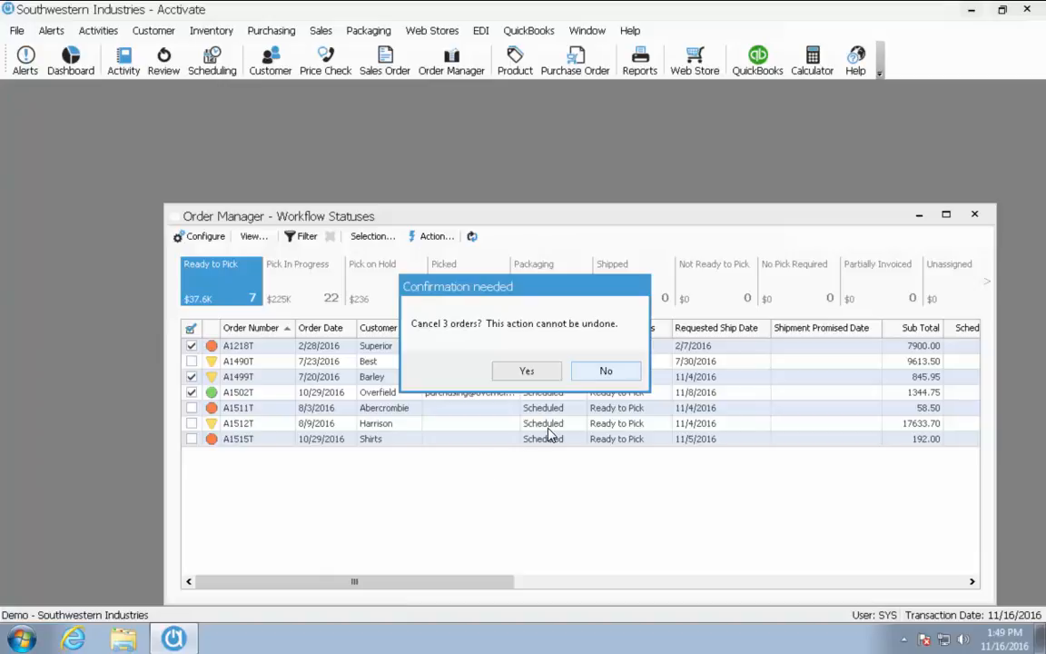
pyautogui.click(525, 375)
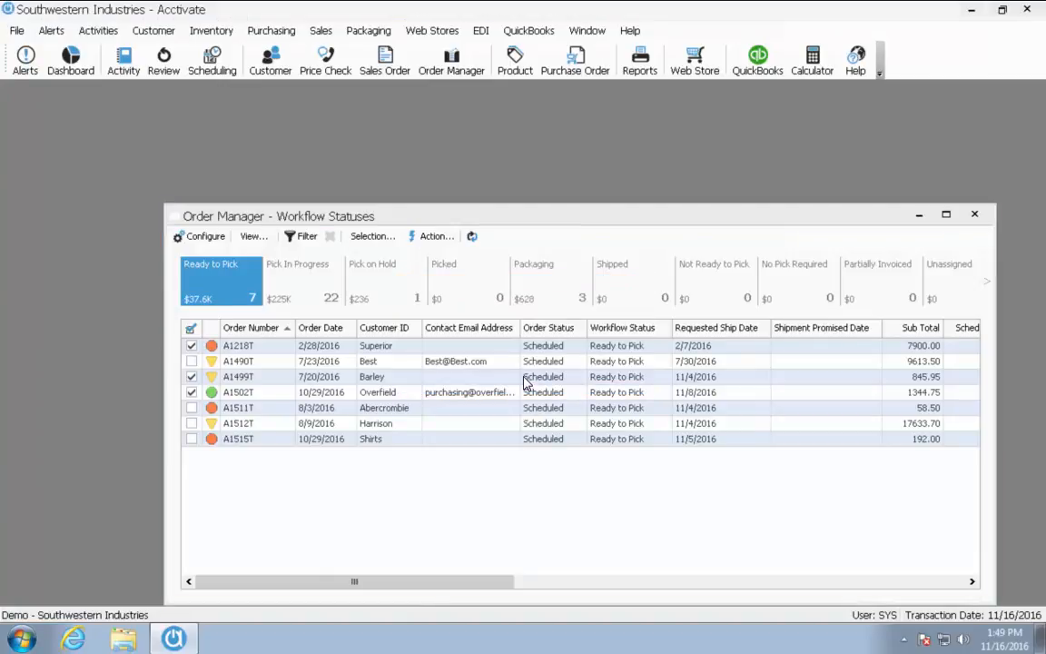
pyautogui.click(525, 380)
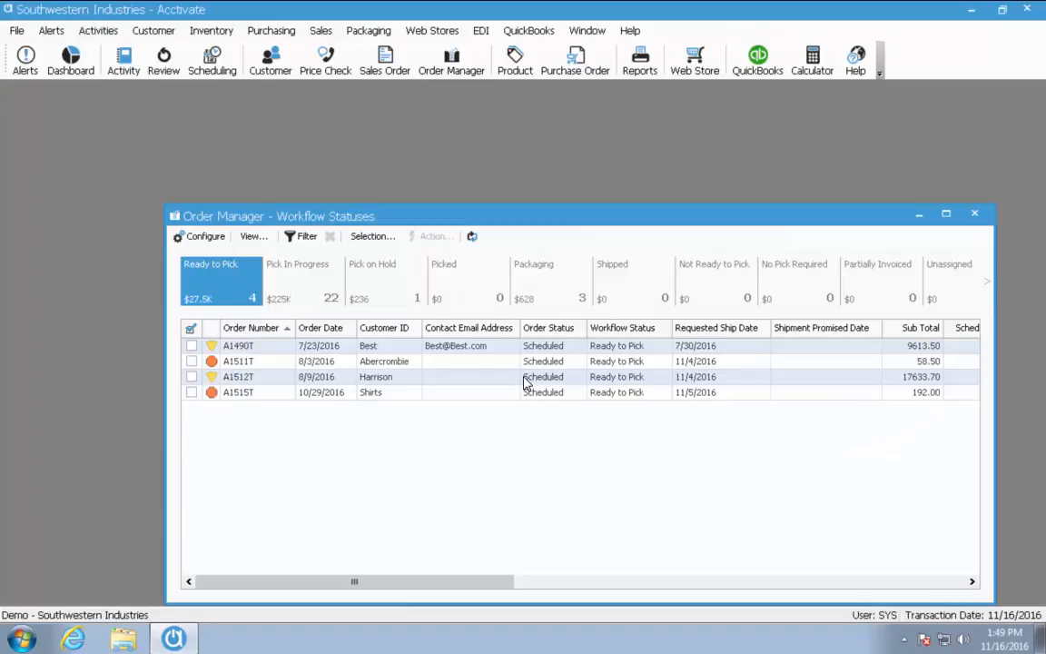